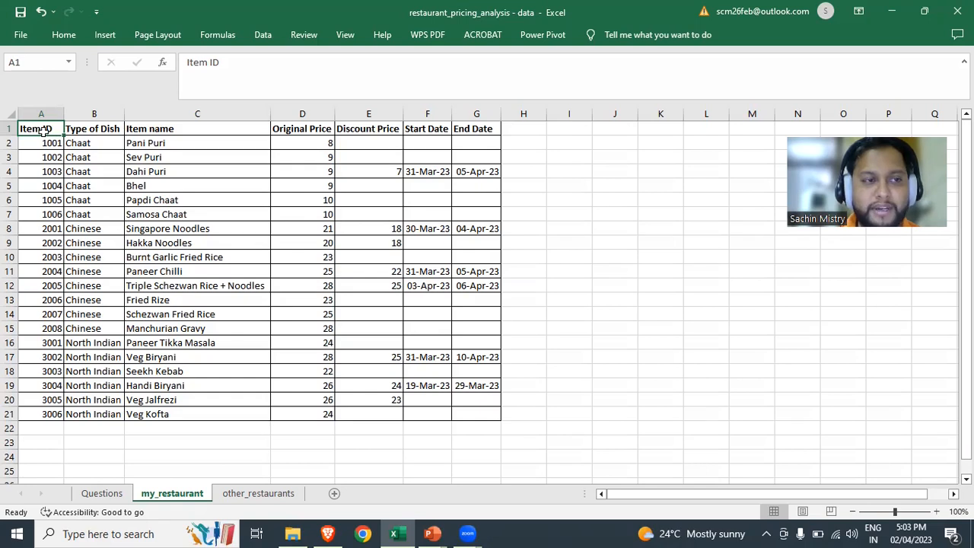
- Examine the dish types, item names, original prices, discount prices and discount dates on the my_restaurant sheet
click(49, 143)
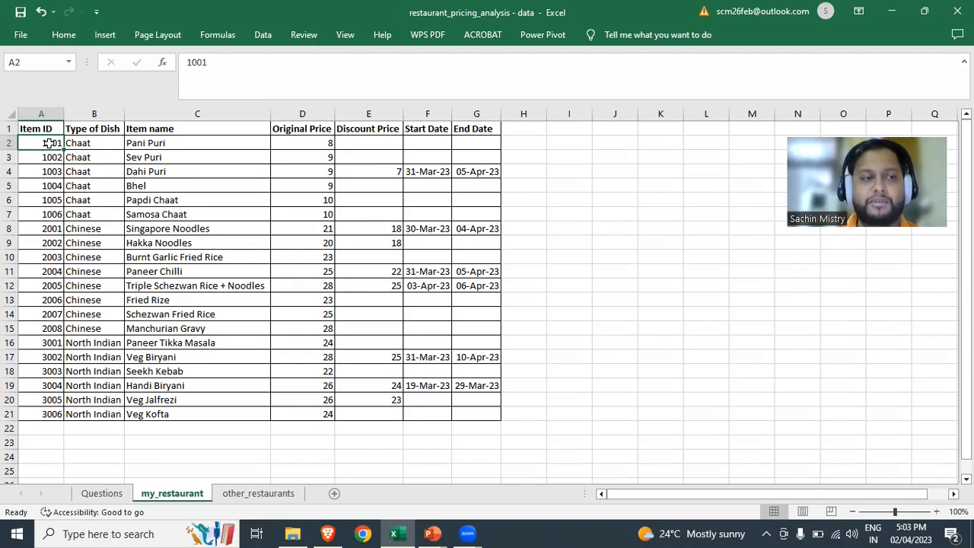
click(108, 142)
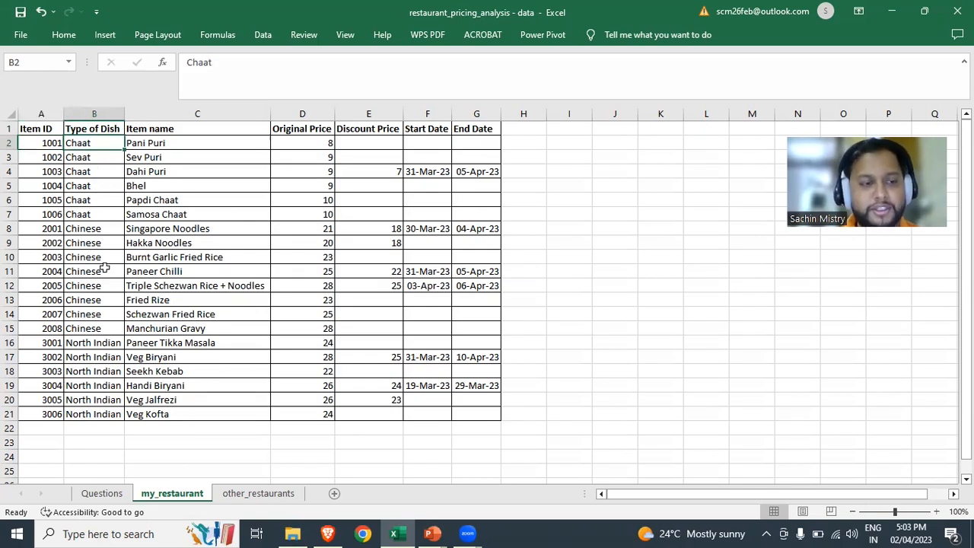
drag(175, 142, 172, 214)
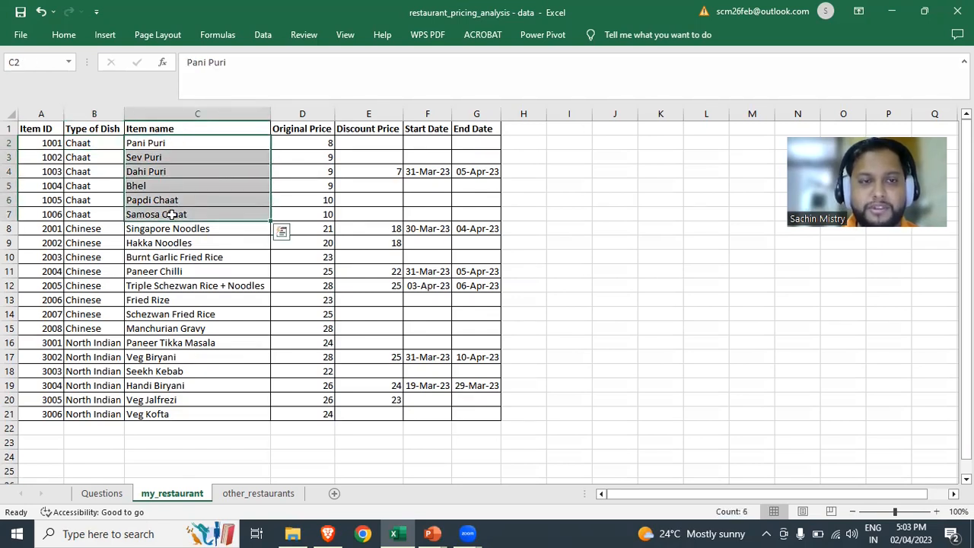
click(311, 144)
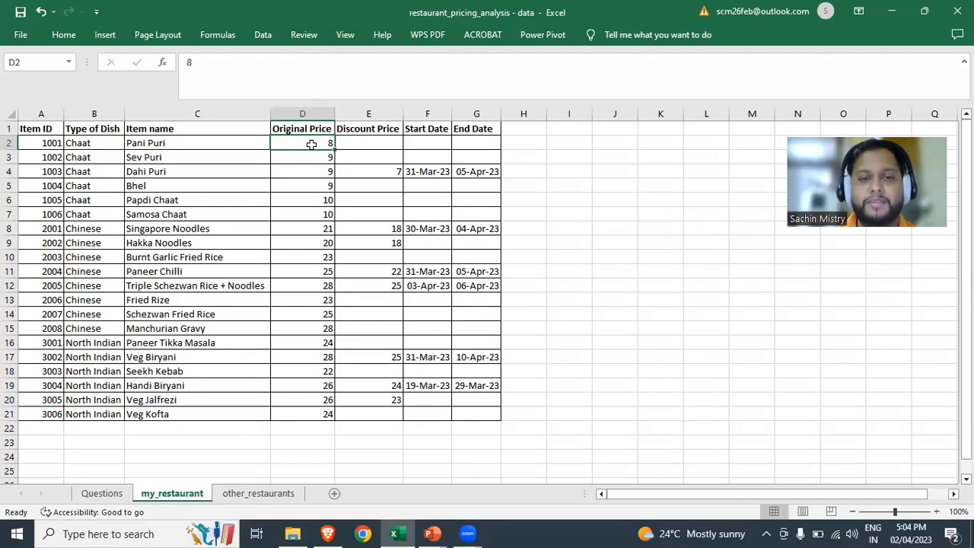
click(387, 242)
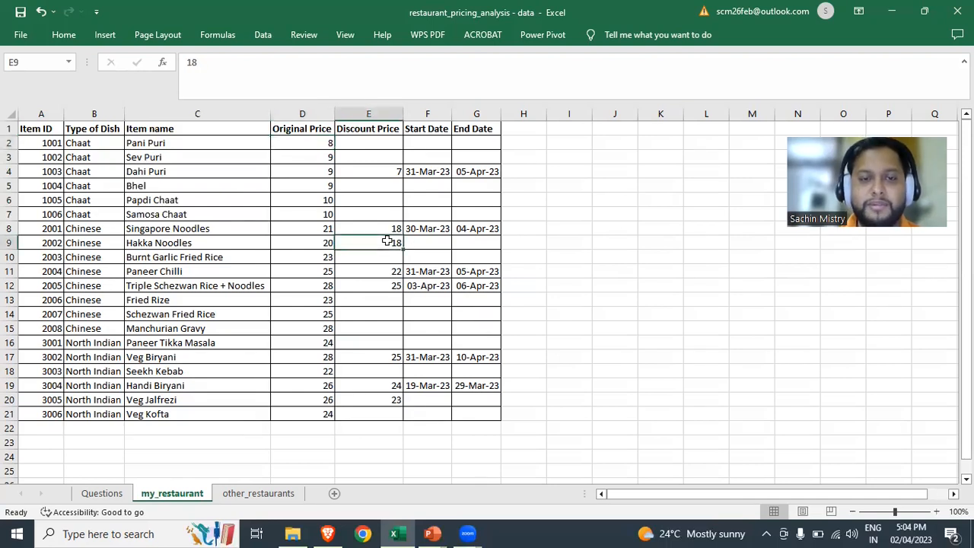
click(473, 242)
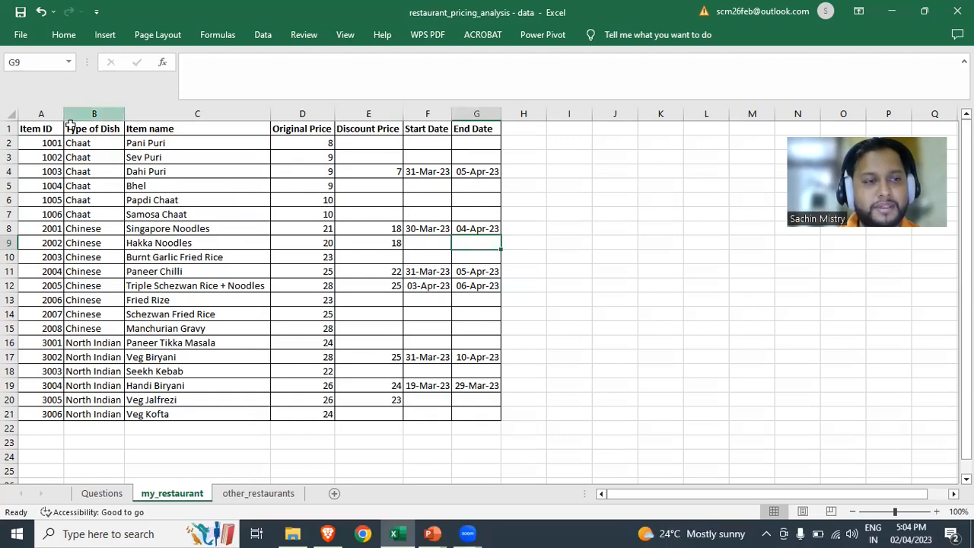
drag(55, 127, 295, 244)
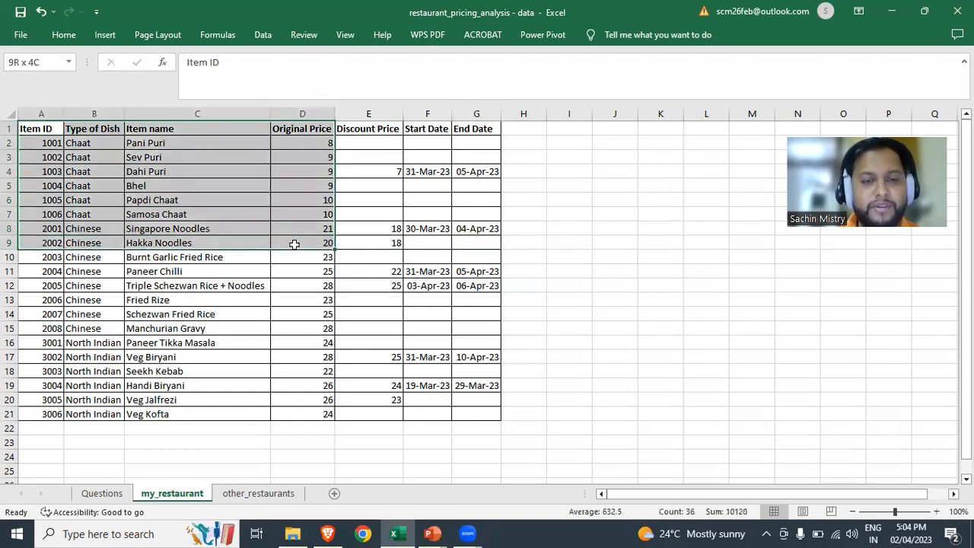
click(295, 280)
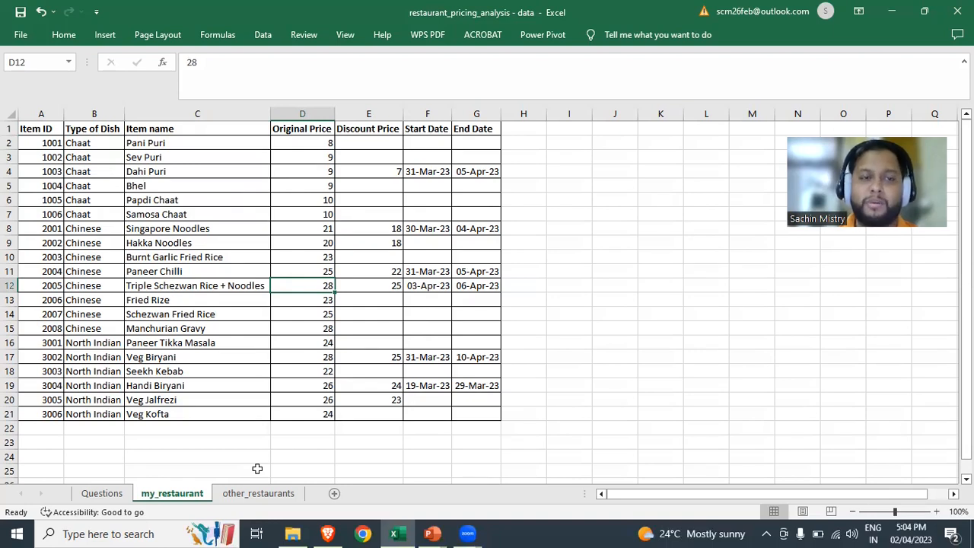
- Review the item names and prices on the other_restaurants sheet, and read the analysis questions on the Questions sheet
click(261, 495)
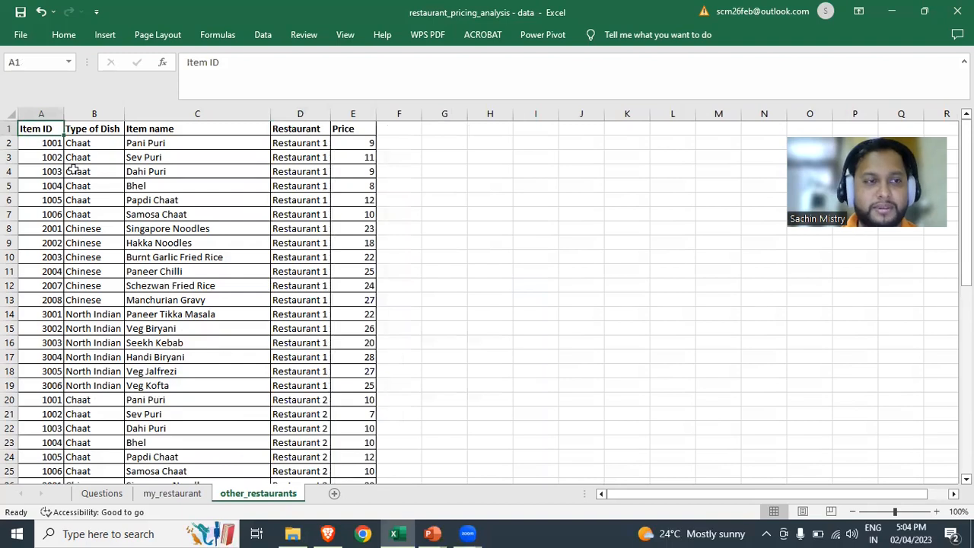
click(360, 143)
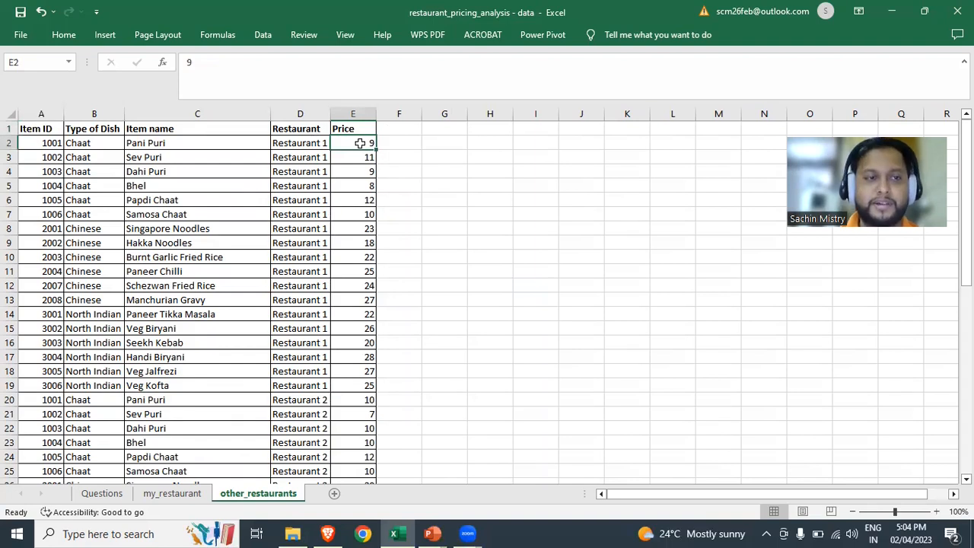
click(242, 141)
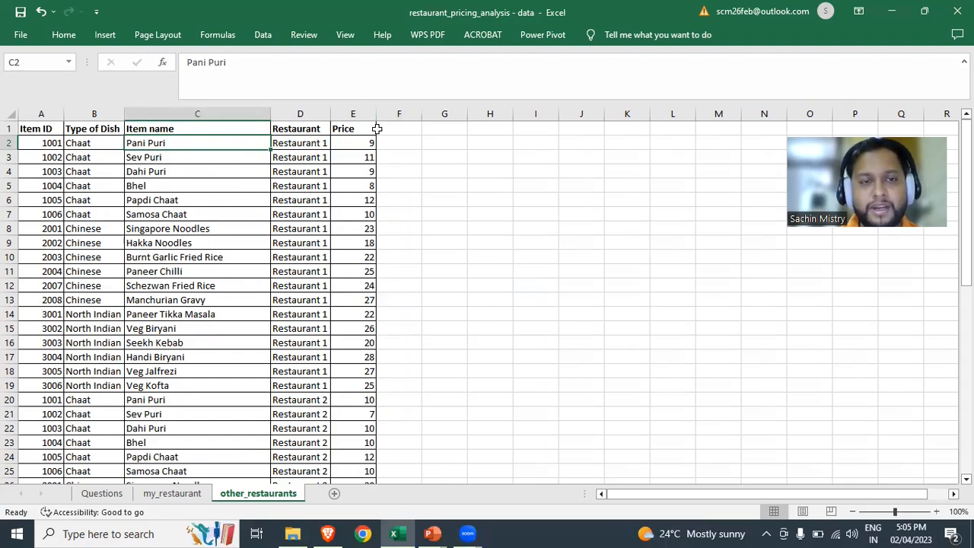
click(357, 140)
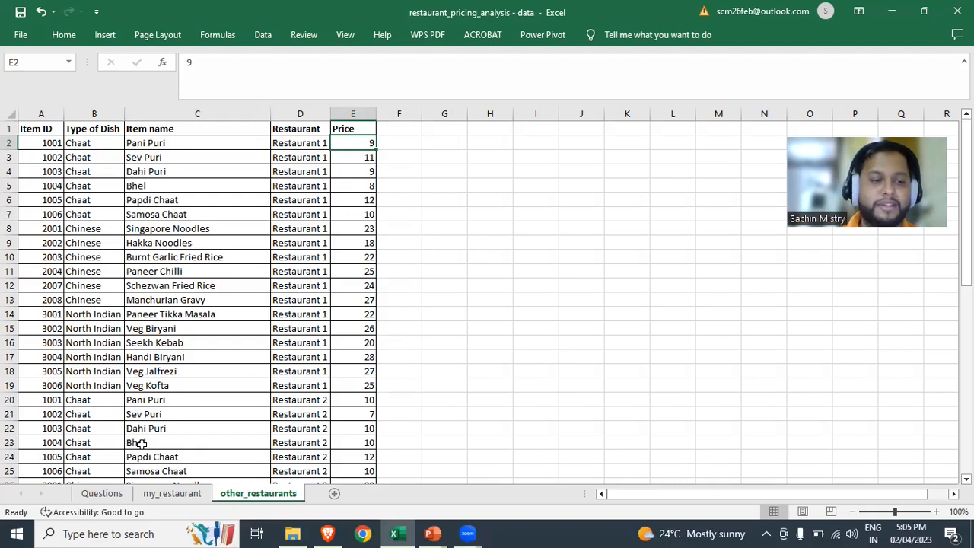
click(115, 494)
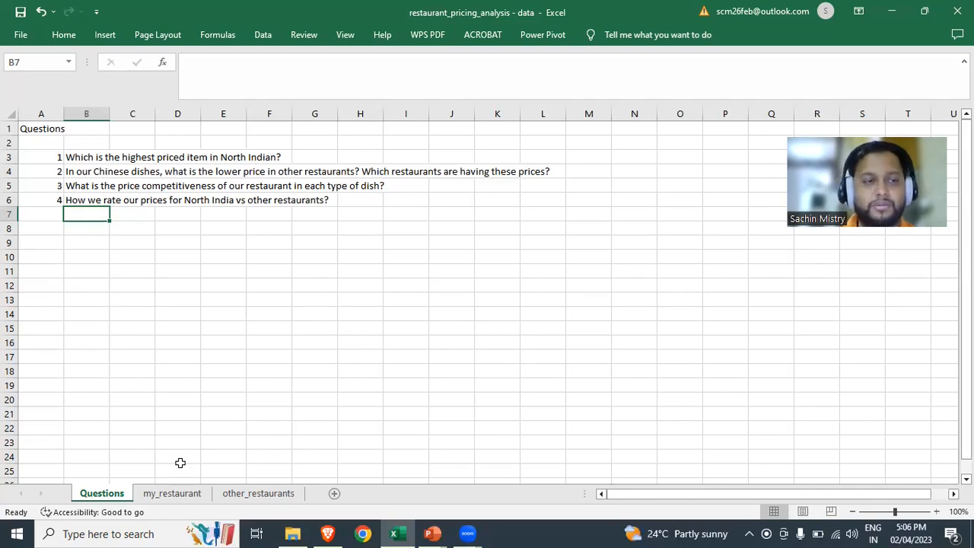
- Add a "Final Price" column header in H1 of the my_restaurant sheet, next to End Date
click(172, 495)
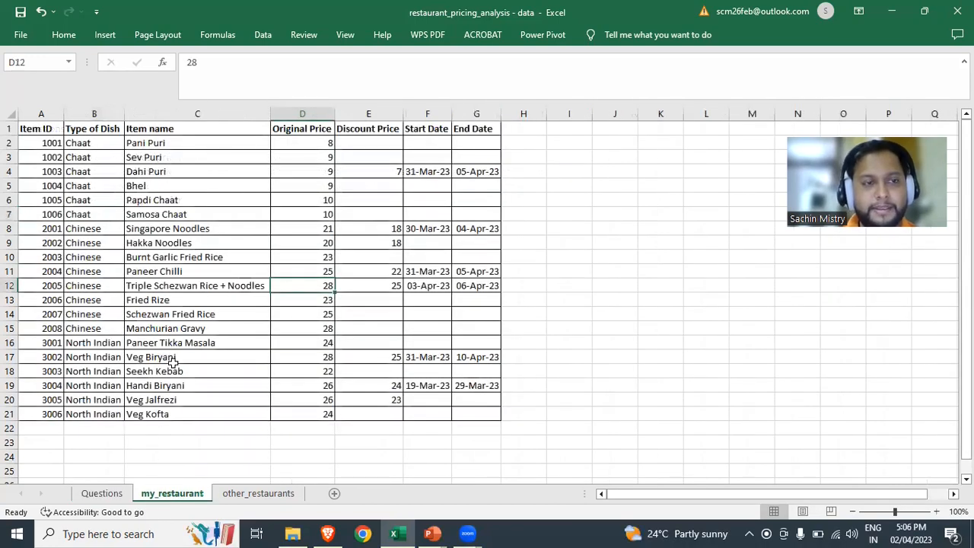
click(252, 305)
key(ctrl+Up)
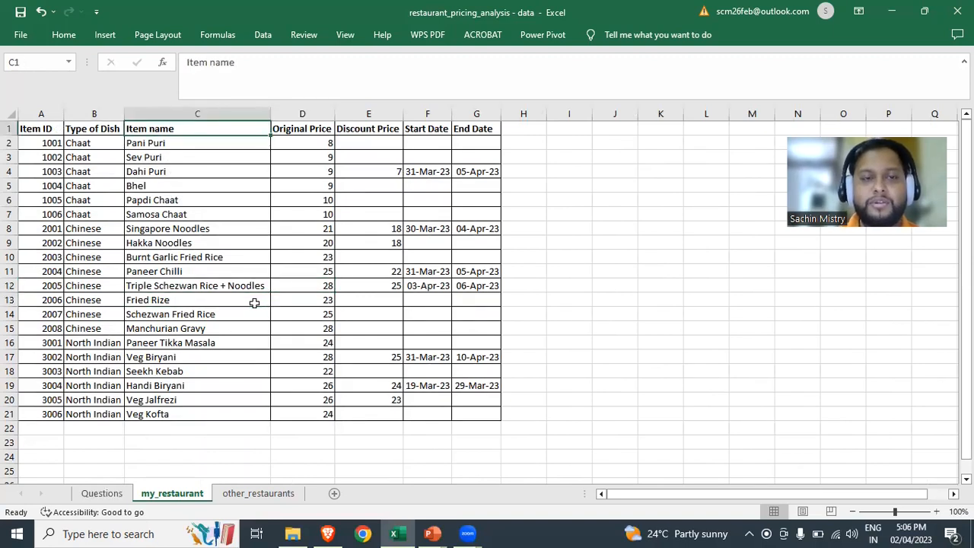
key(Right)
key(Right)
key(Right)
key(Right)
key(Right)
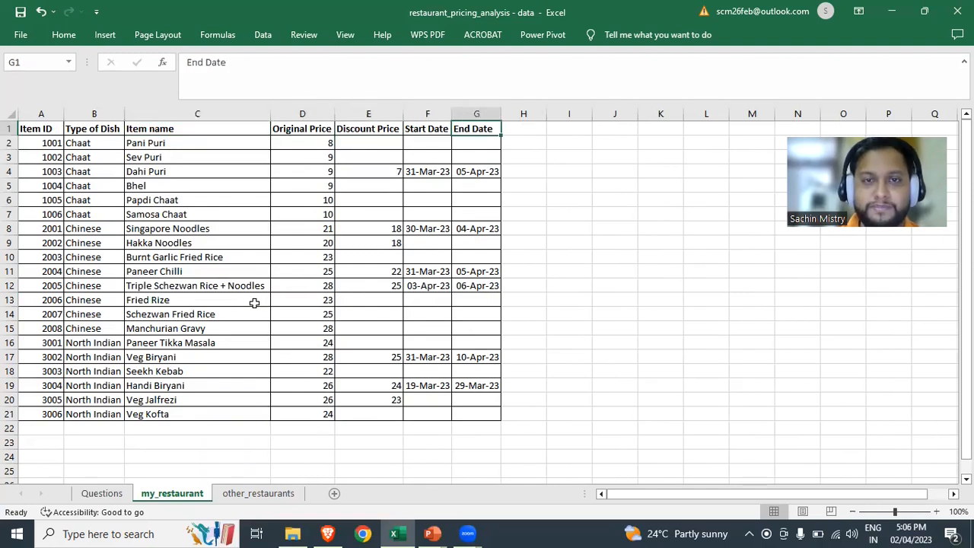
text(Final Price)
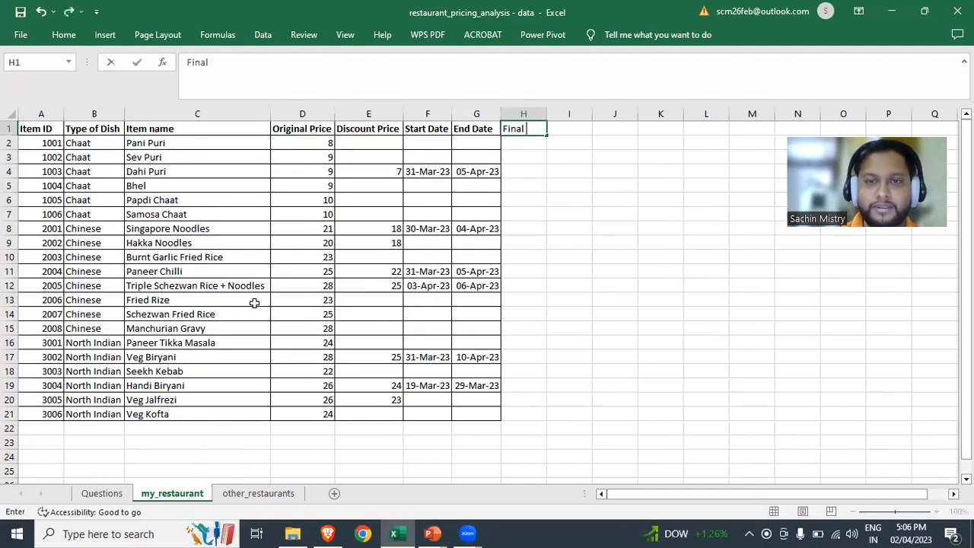
key(Return)
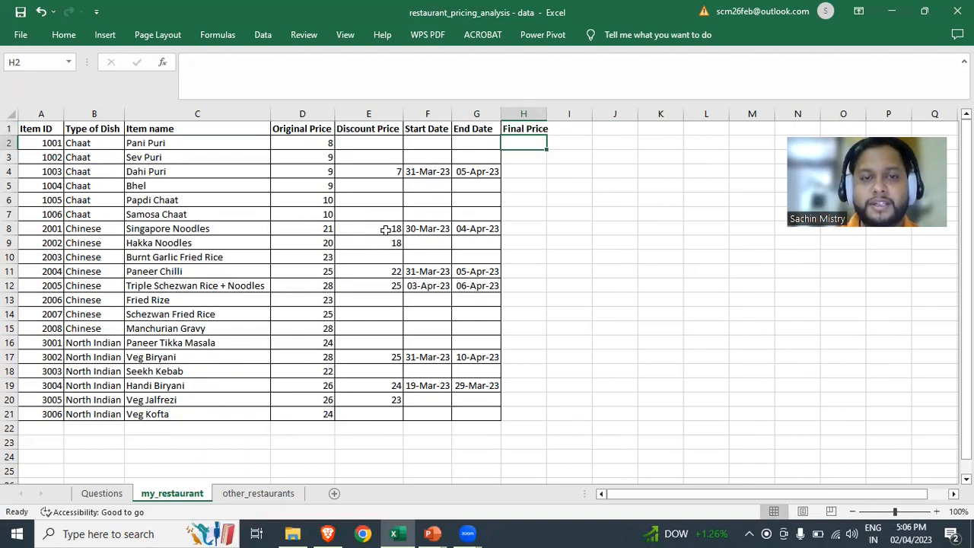
click(413, 140)
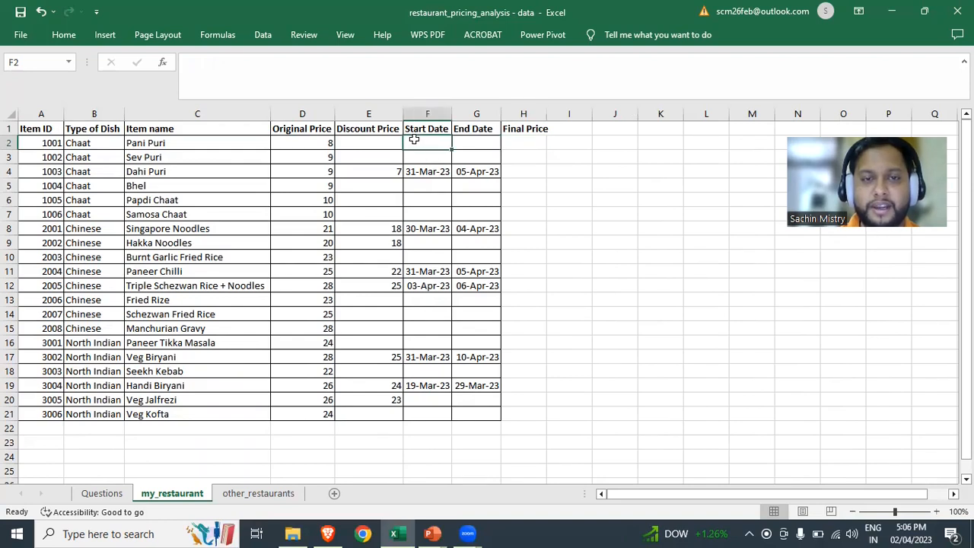
click(464, 140)
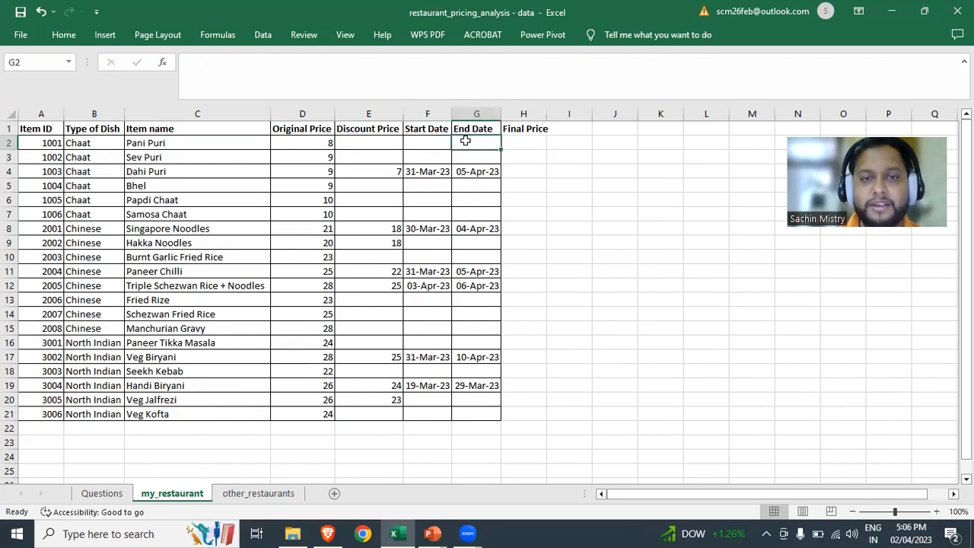
click(427, 143)
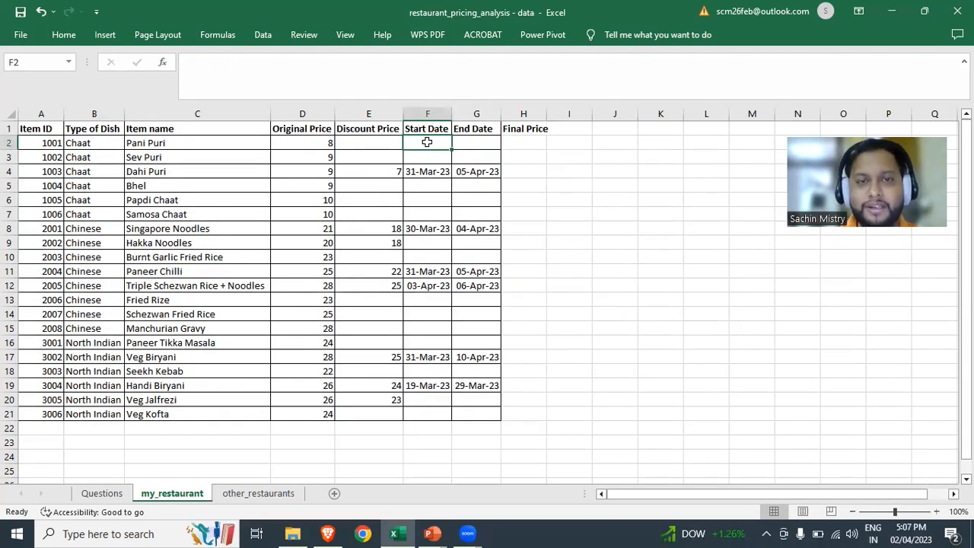
- Start an IF formula in H2 whose test checks with ISBLANK whether the start date in F2 is empty
click(522, 140)
text(=if)
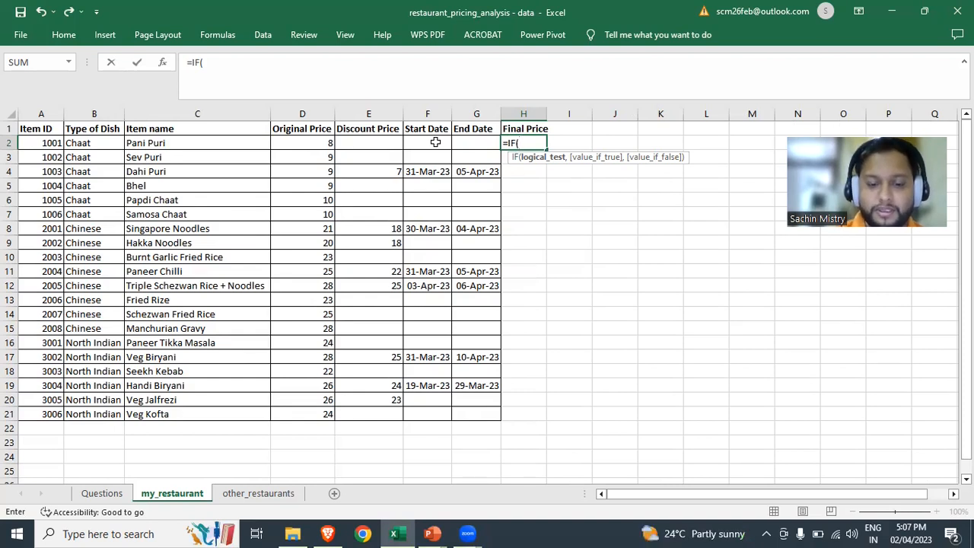
text(isb)
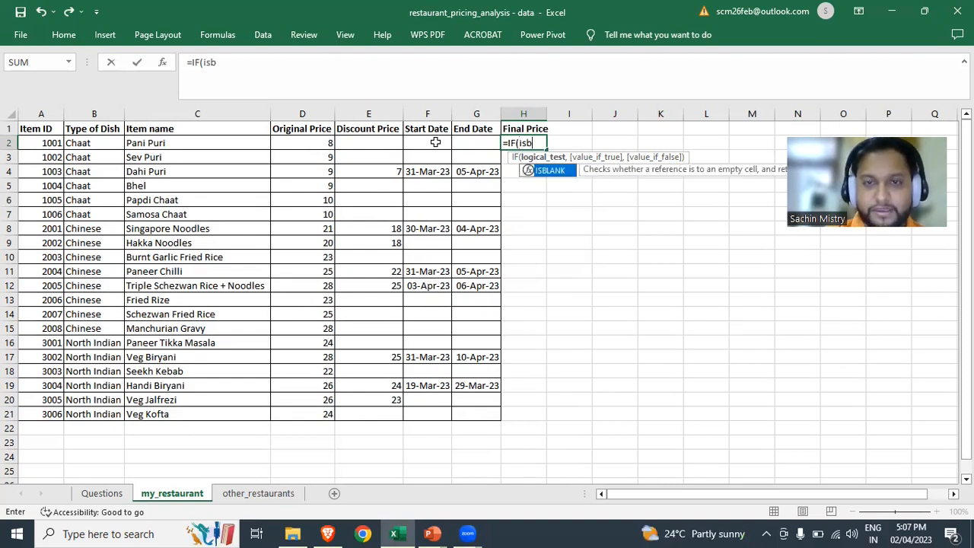
text(l)
key(Tab)
click(436, 142)
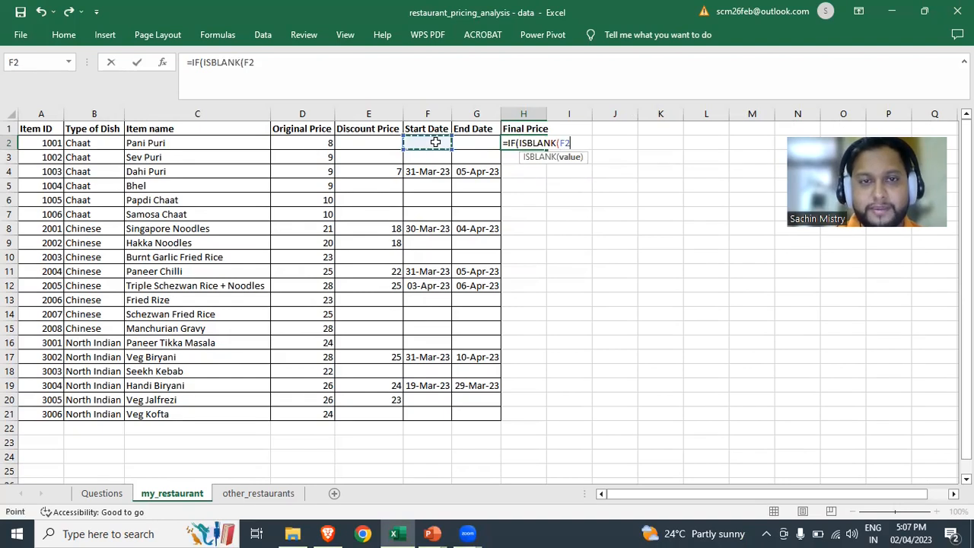
text())
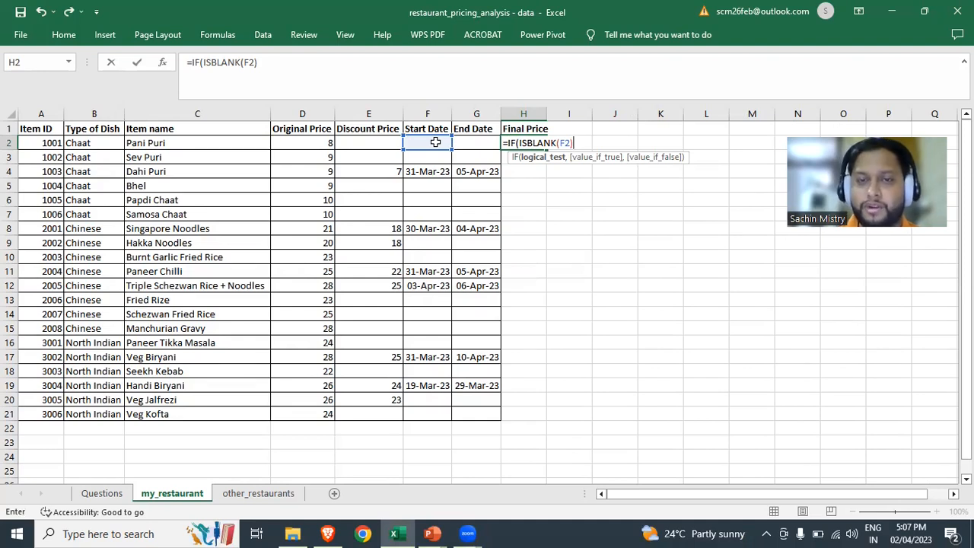
- Compare the blank test in the H2 formula to TRUE and return the original price D2 when it is met
text(=)
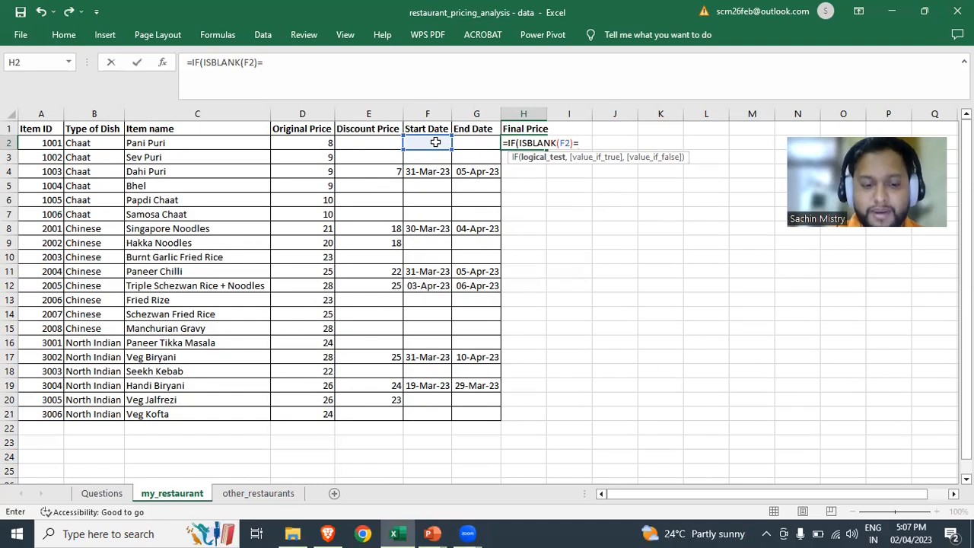
text(tre)
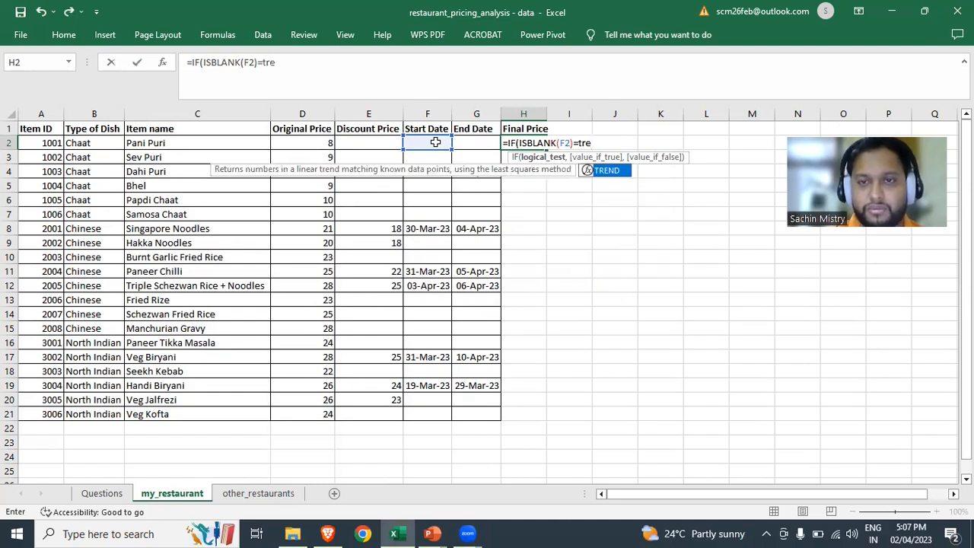
key(BackSpace)
text(ue)
key(Tab)
text(,)
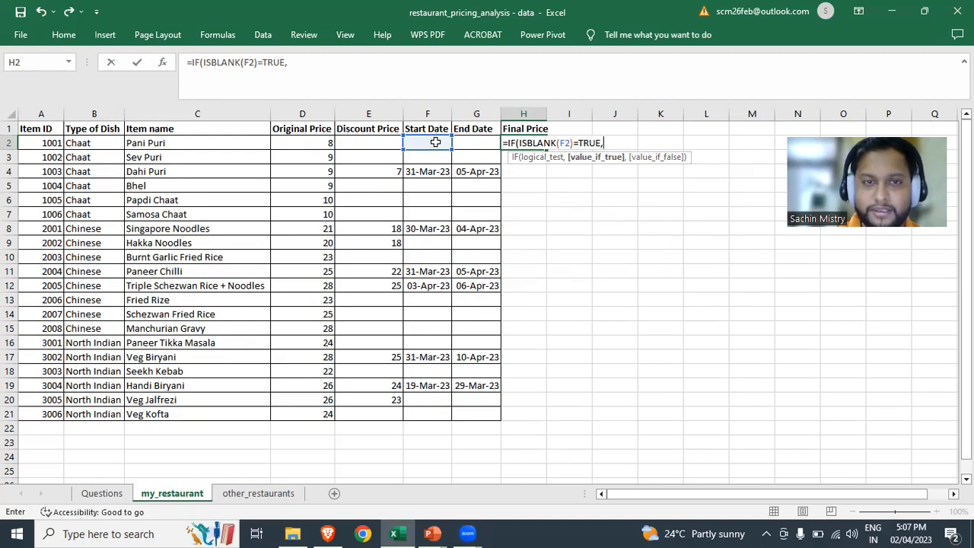
click(321, 141)
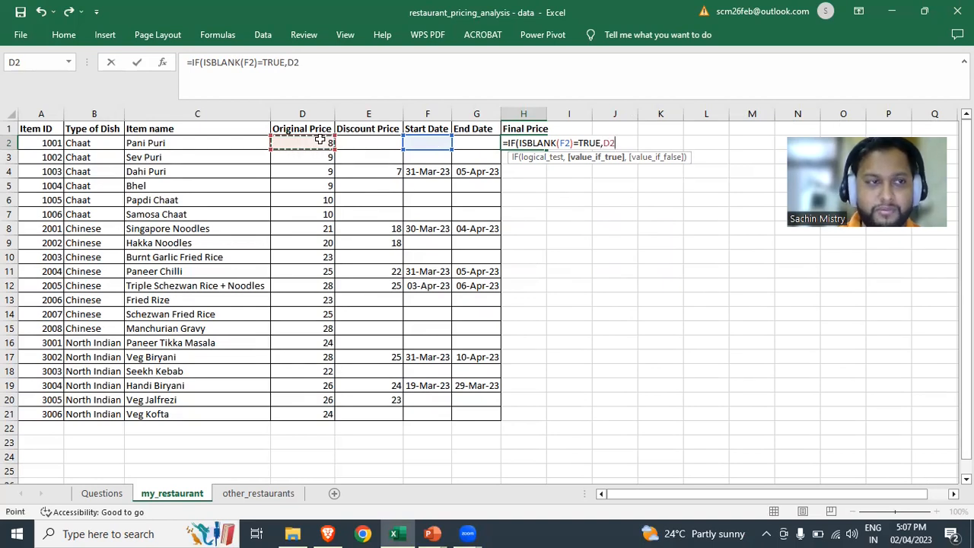
text(,)
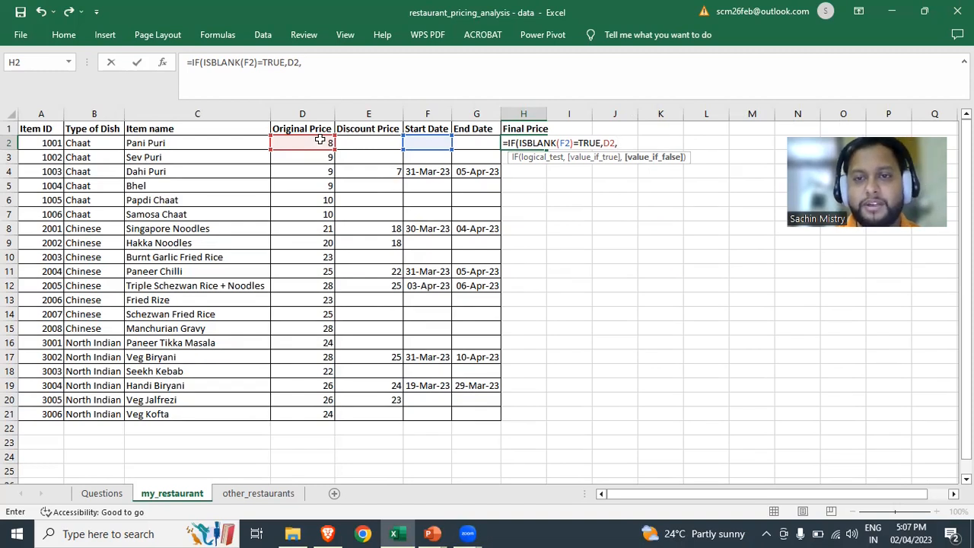
- Nest a second IF in the H2 formula with an AND test whose first condition is F2<=TODAY()
text(IF()
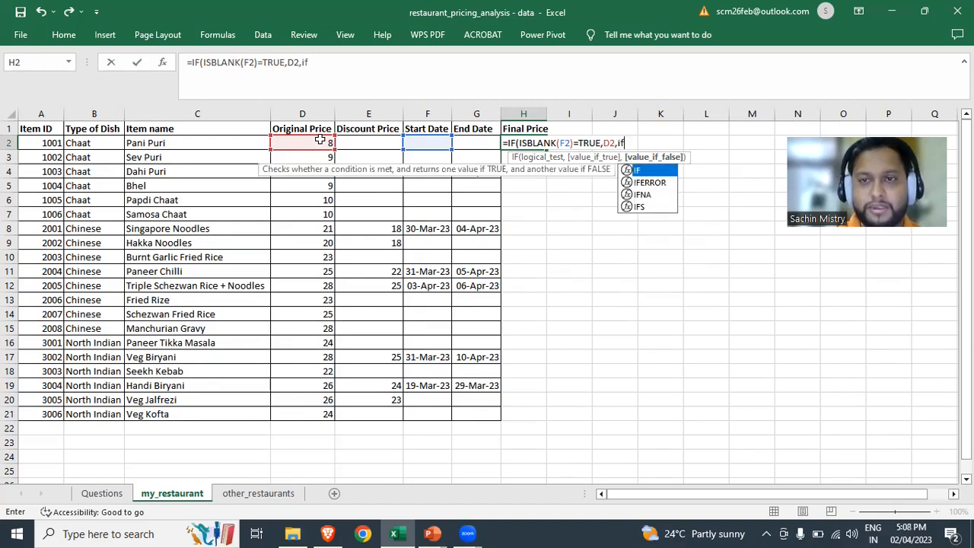
text(and)
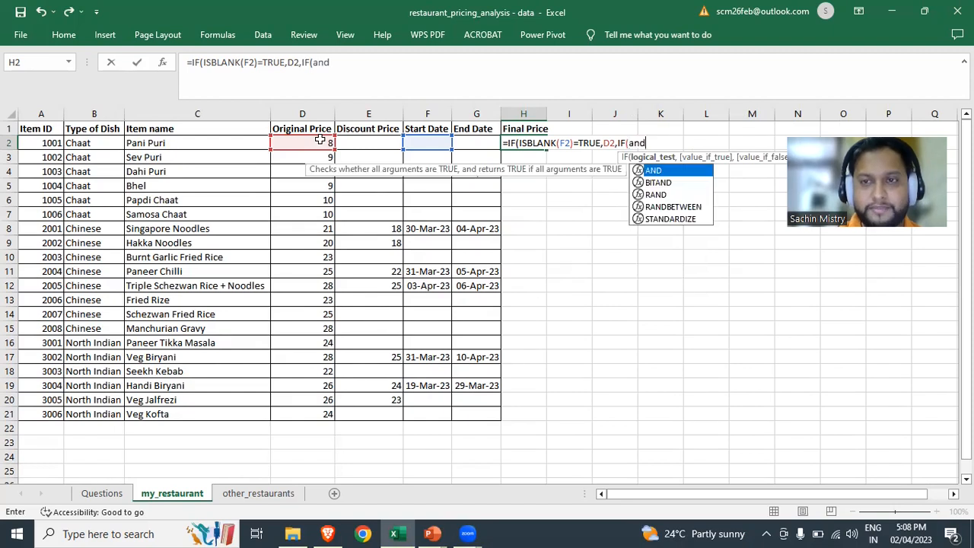
key(Tab)
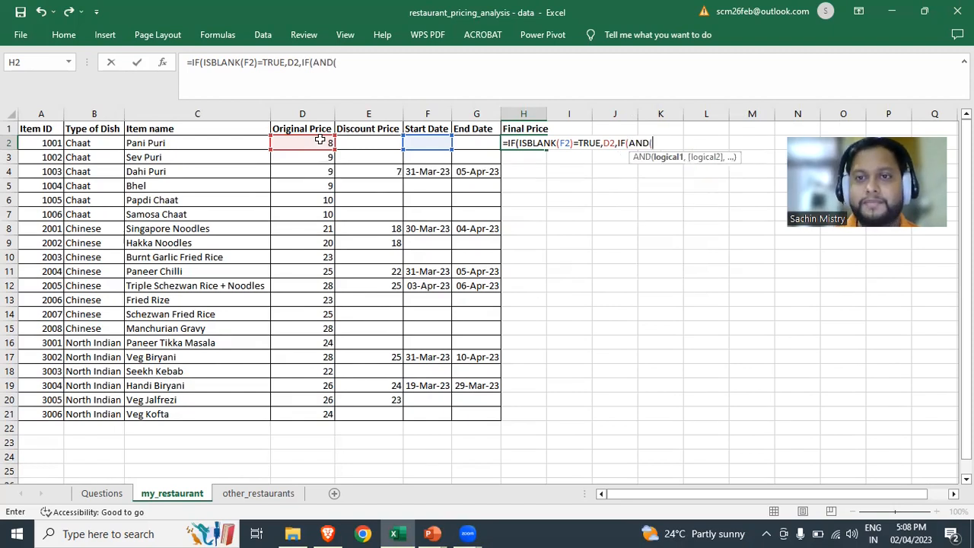
click(424, 142)
text(<)
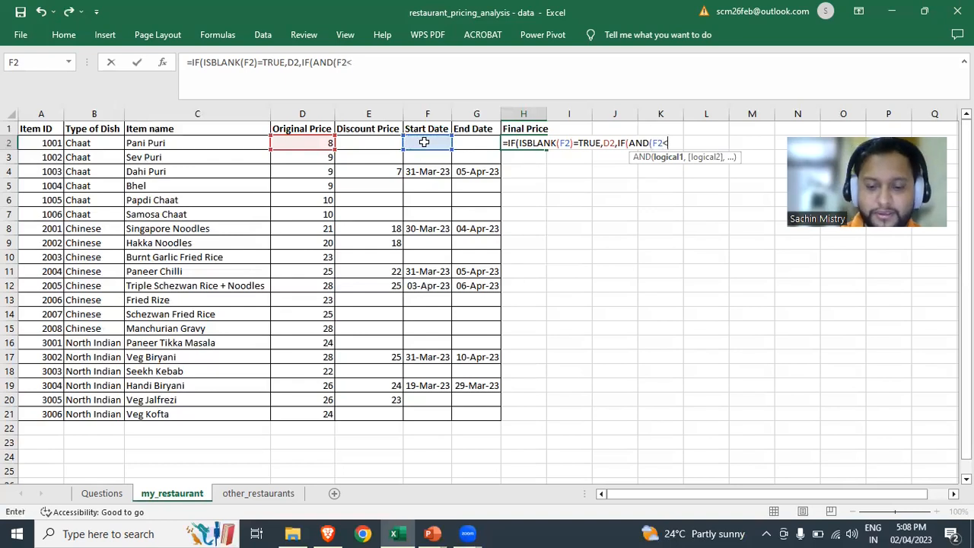
text(=today)
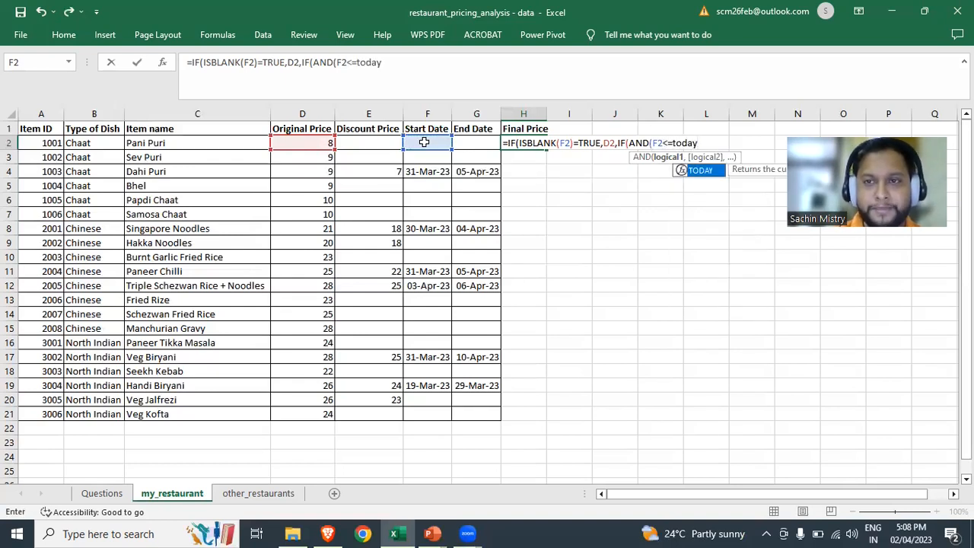
key(Tab)
text())
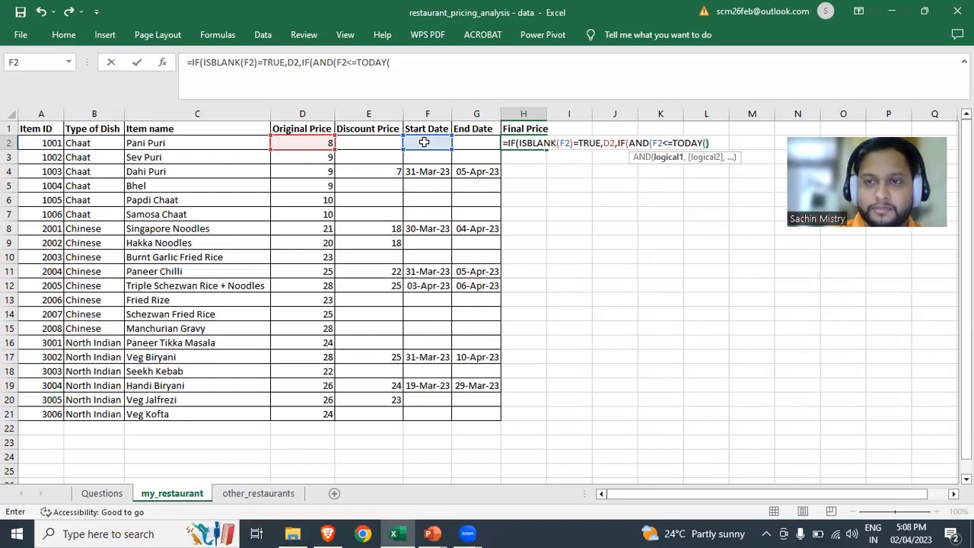
text(,)
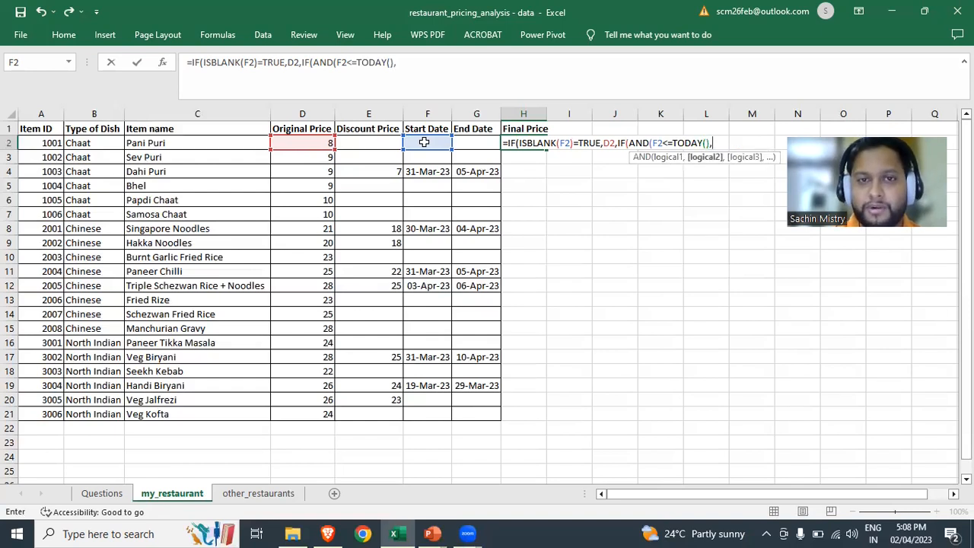
- Add G2>=TODAY() as the second condition of the AND test in H2 and close the AND function
click(470, 144)
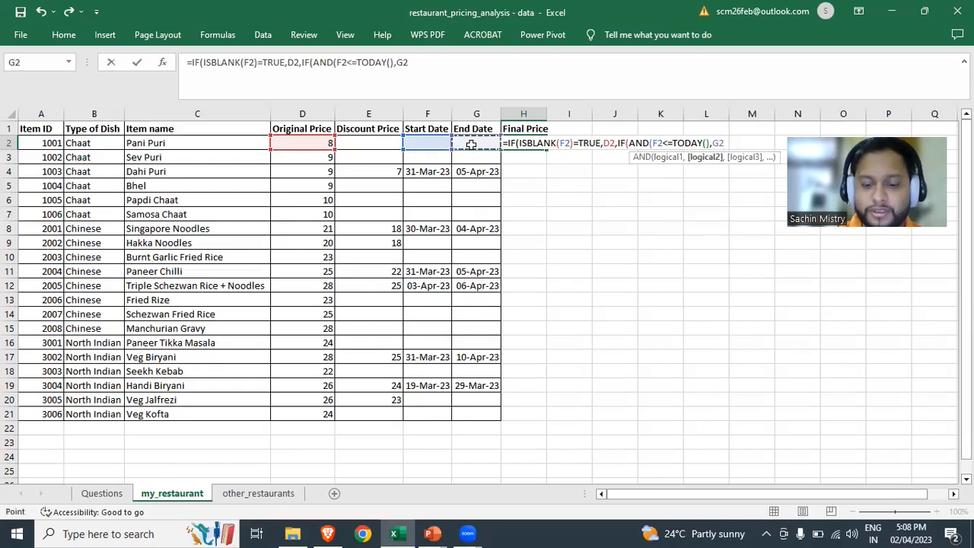
text(>=TODAY()
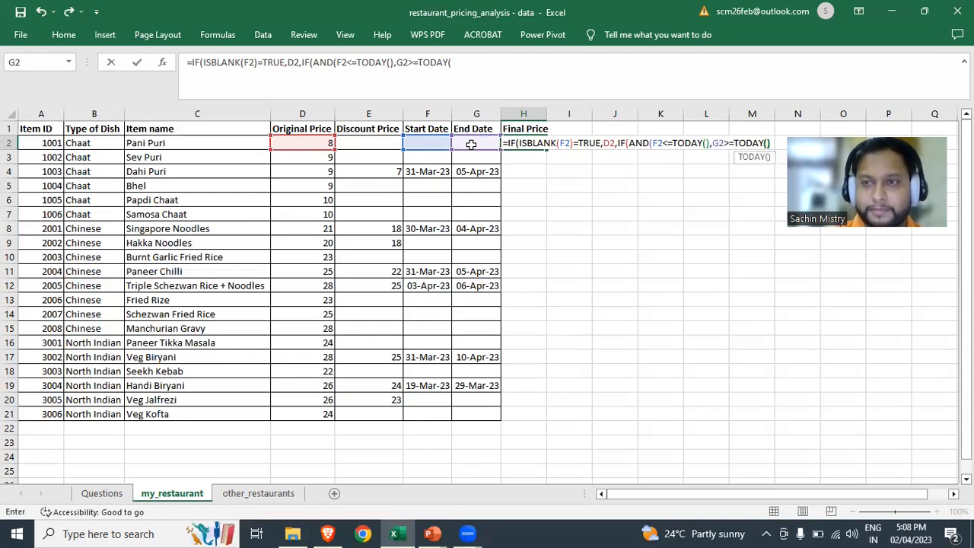
text())
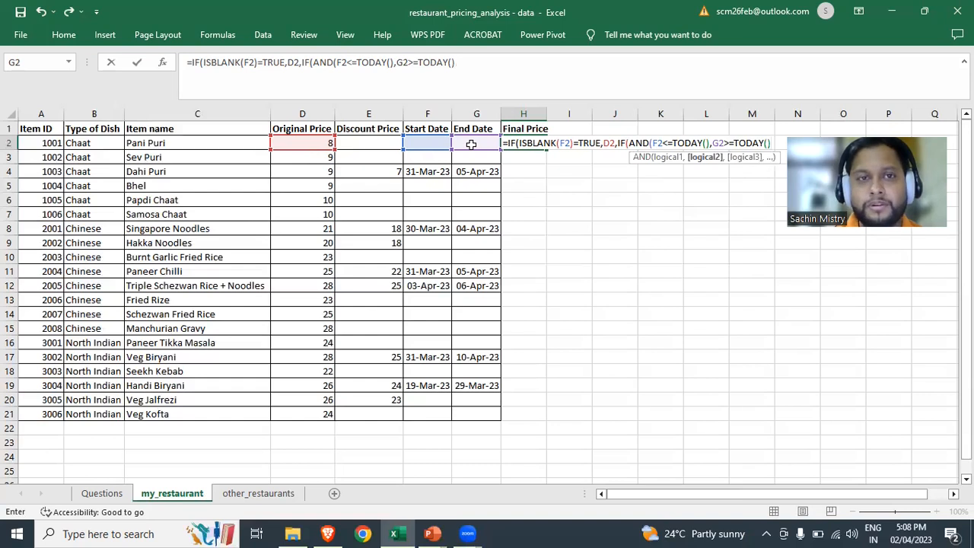
click(490, 70)
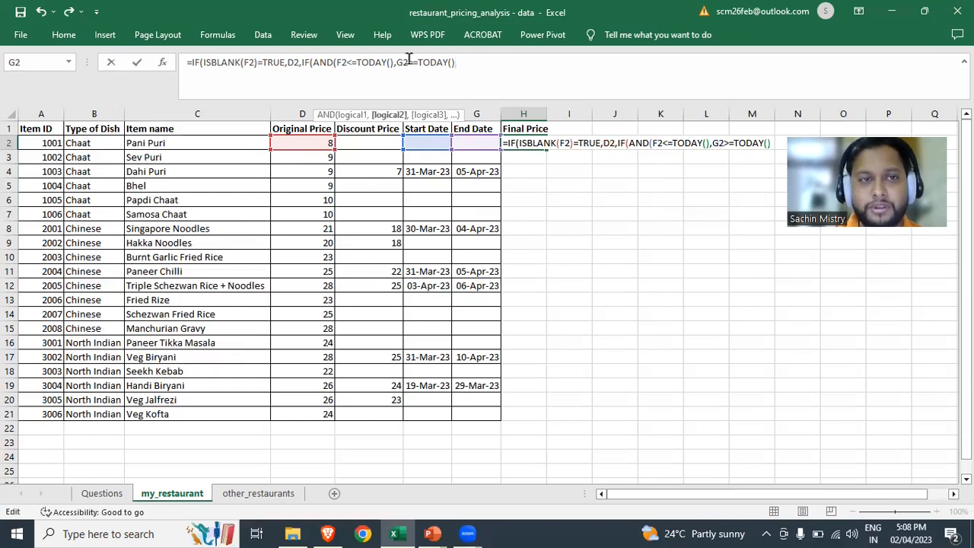
text())
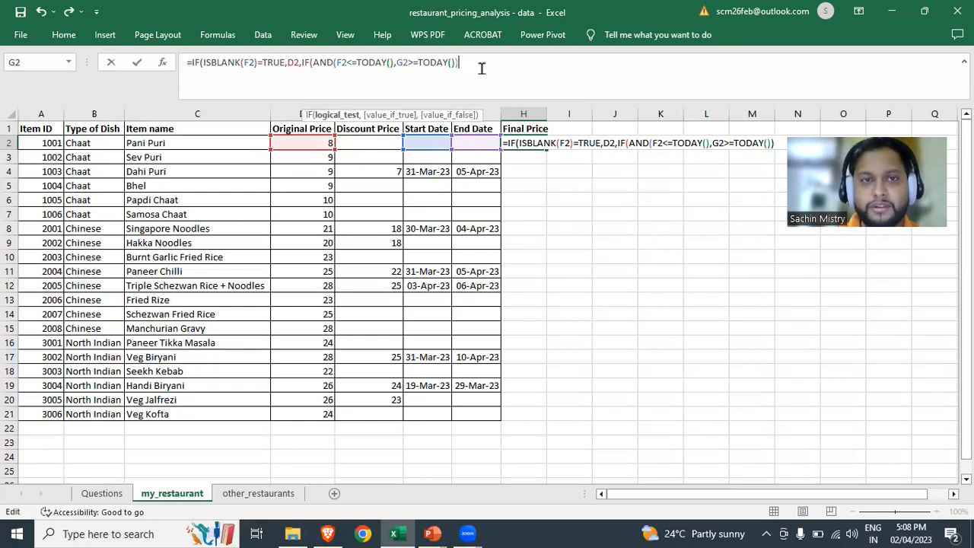
- Make the nested IF return the discount price E2 when met and D2 otherwise, and complete the H2 formula
text(,)
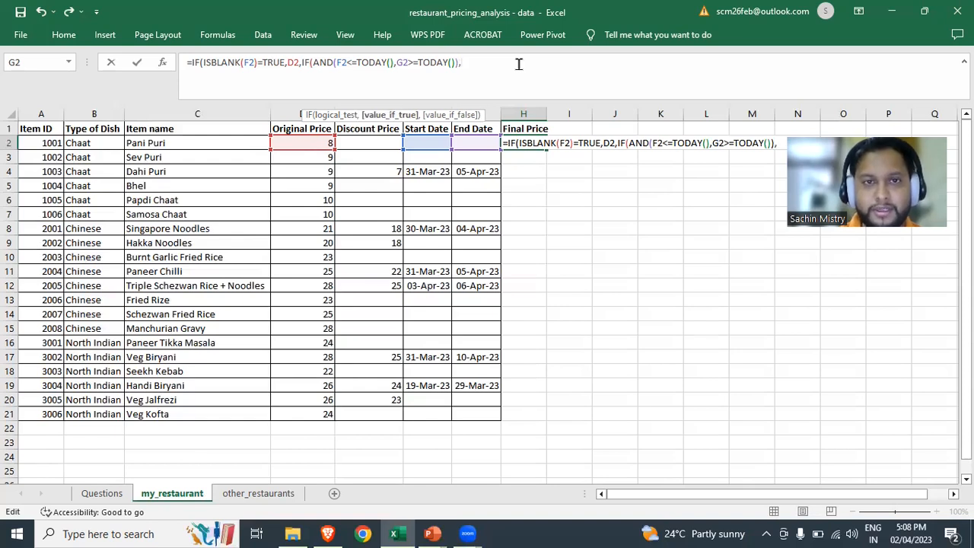
click(383, 142)
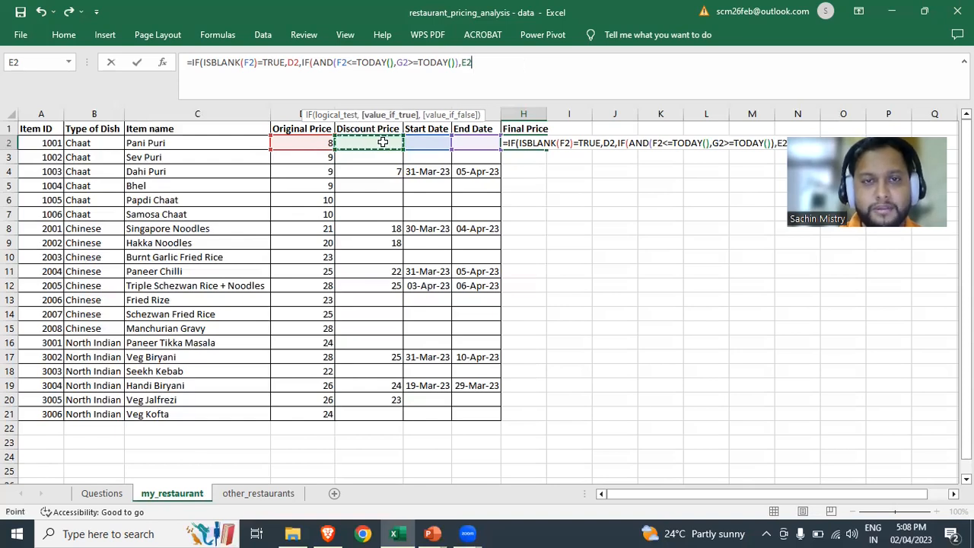
text(,)
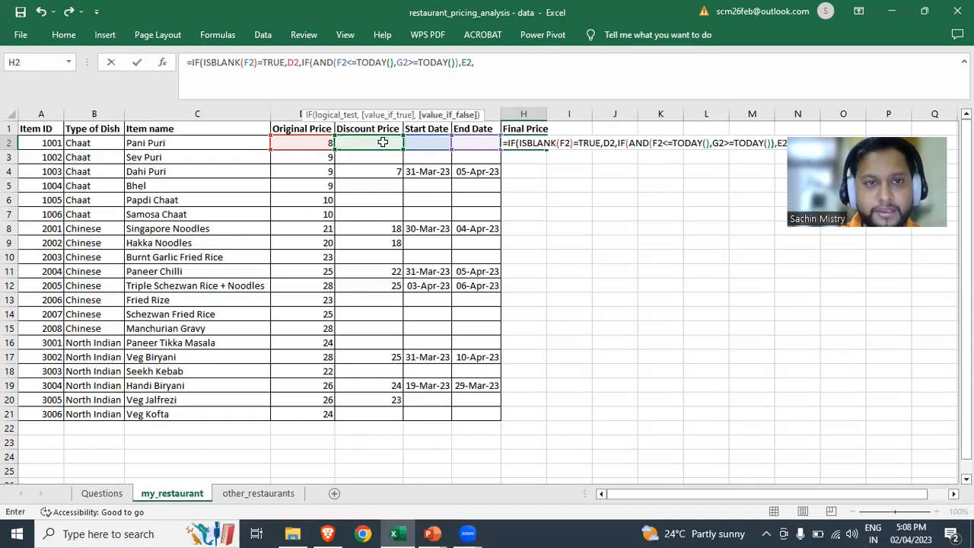
click(314, 142)
text())
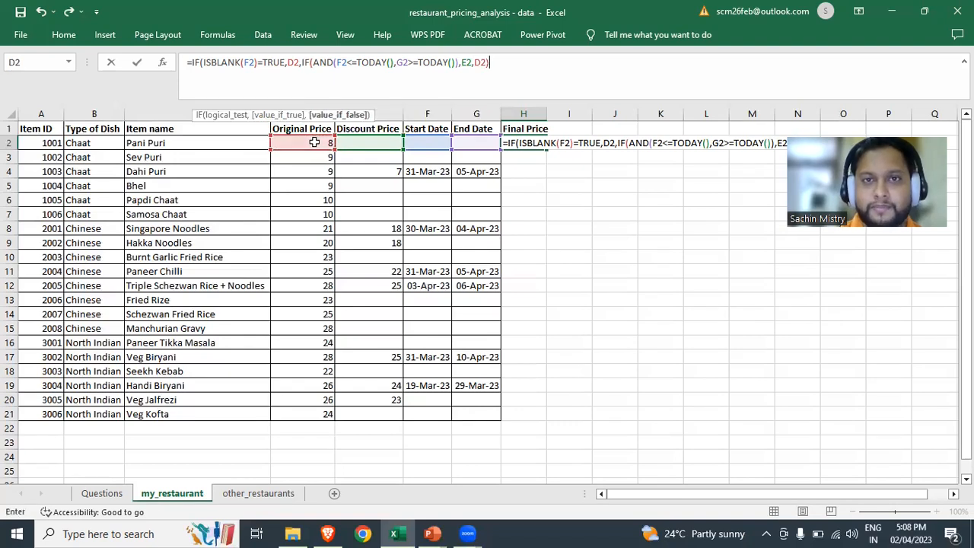
text())
key(Return)
key(Up)
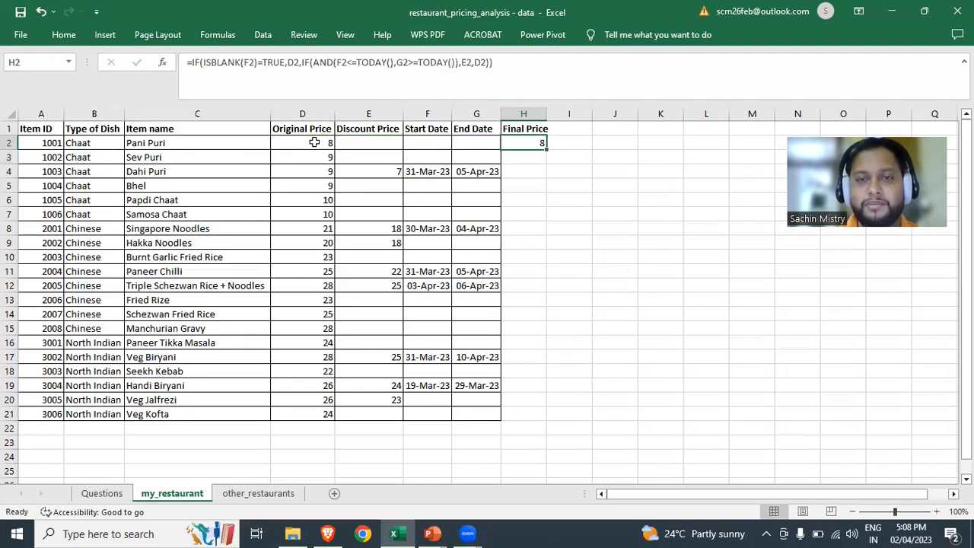
- Copy the Final Price formula from H2 to H3:H21
key(ctrl+c)
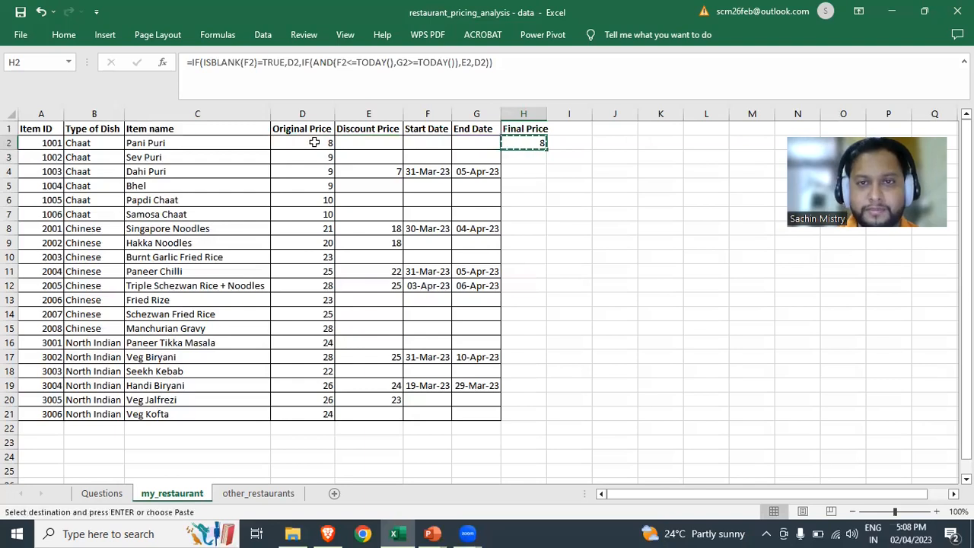
key(Down)
key(Left)
key(Right)
key(shift+Down)
key(shift+Down)
key(shift+Down)
key(shift+Down)
key(shift+Down)
key(shift+Down)
key(shift+Down)
key(shift+Down)
key(shift+Down)
key(shift+Down)
key(shift+Down)
key(shift+Down)
key(shift+Down)
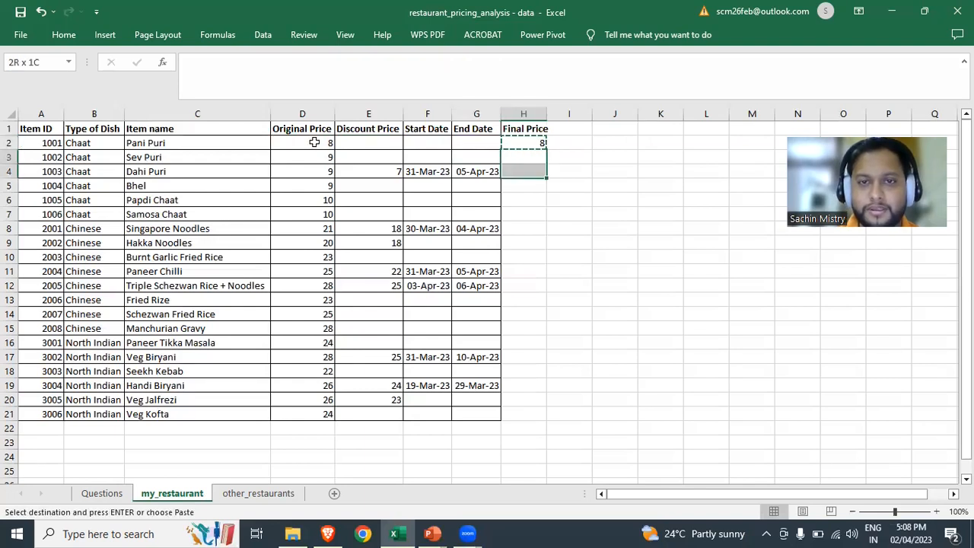
key(shift+Down)
key(shift+Down)
key(shift+Down)
key(shift+Down)
key(shift+Down)
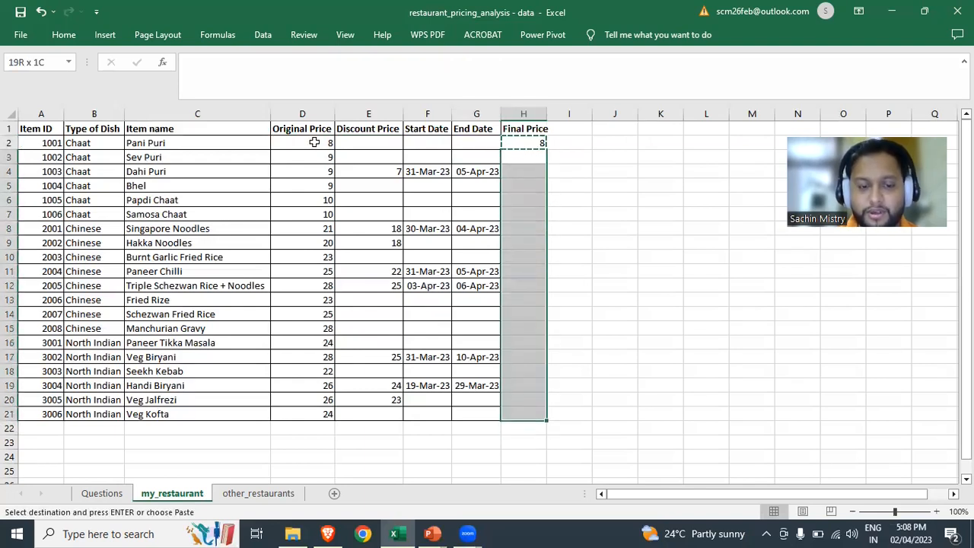
key(ctrl+v)
key(Escape)
key(Down)
key(Up)
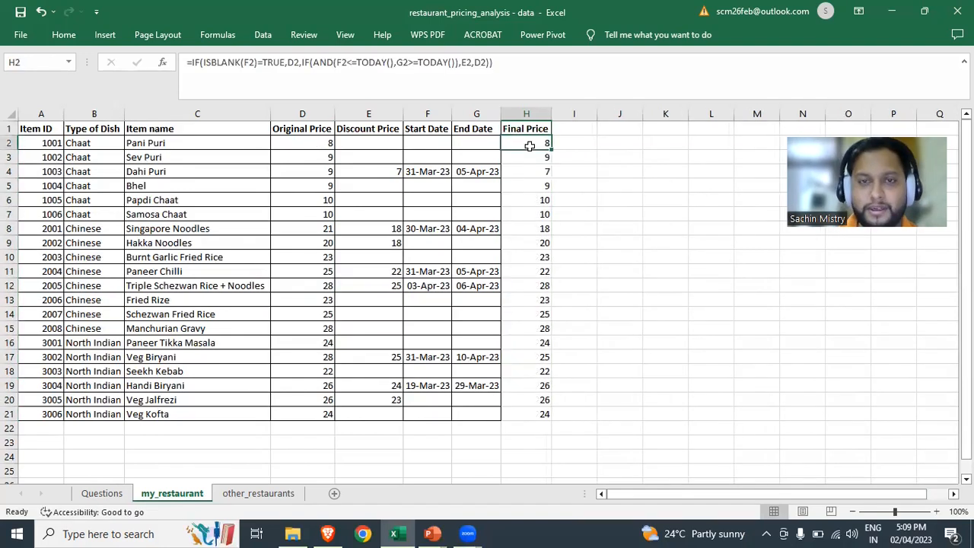
- Add filters to the my_restaurant table and show only the North Indian type of dish
key(ctrl+Home)
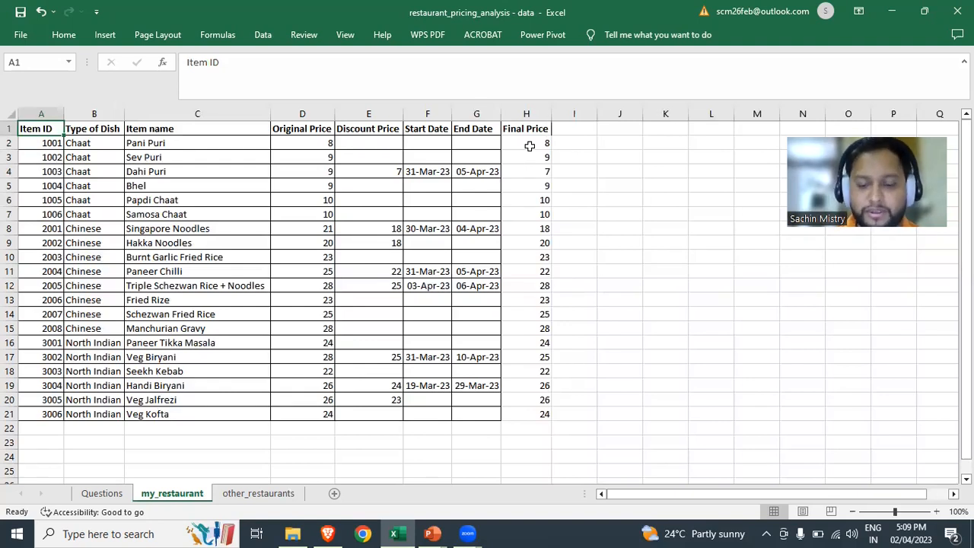
key(ctrl+shift+l)
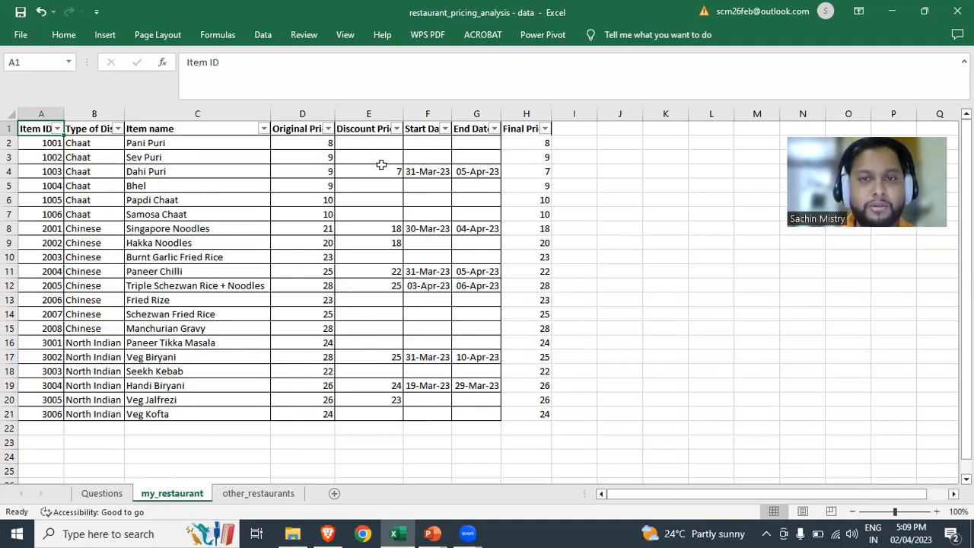
click(117, 129)
click(43, 285)
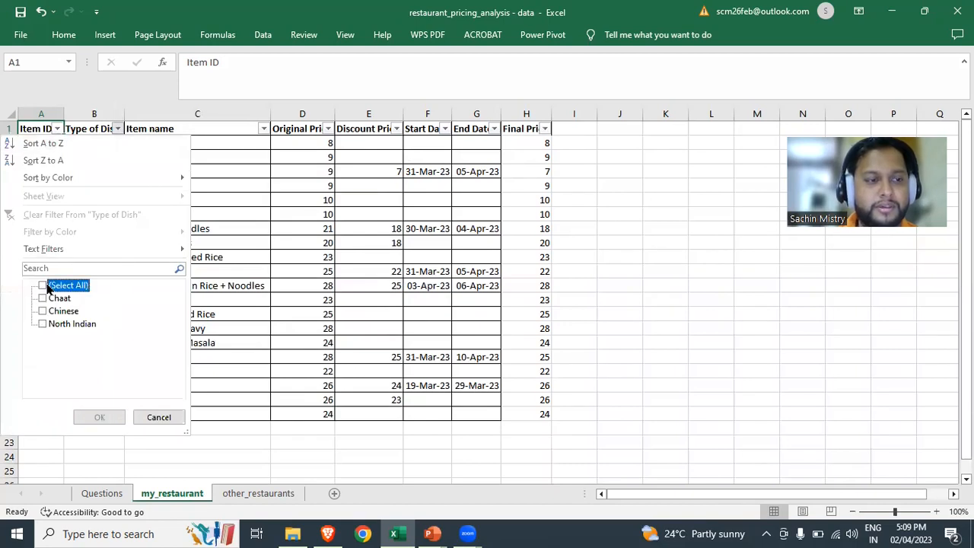
click(43, 312)
click(44, 324)
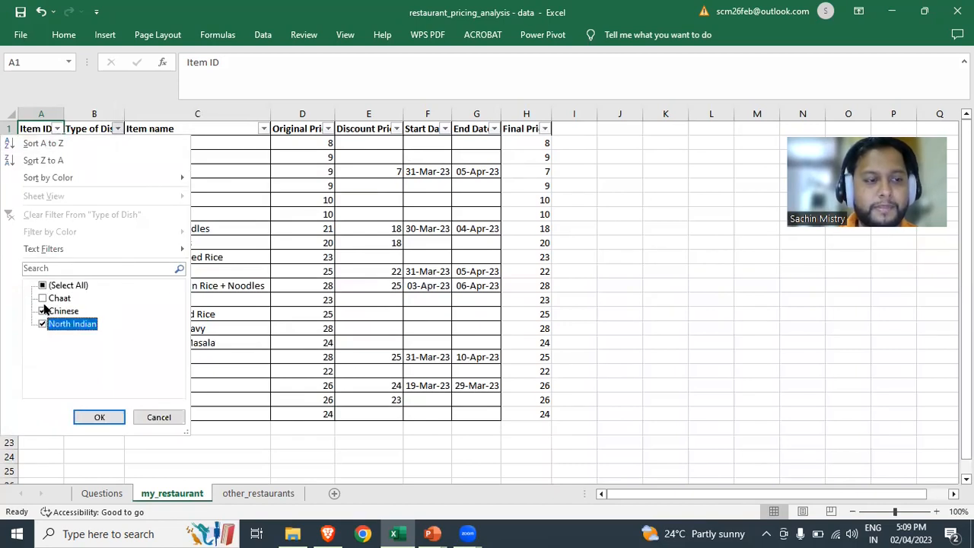
click(43, 312)
click(99, 417)
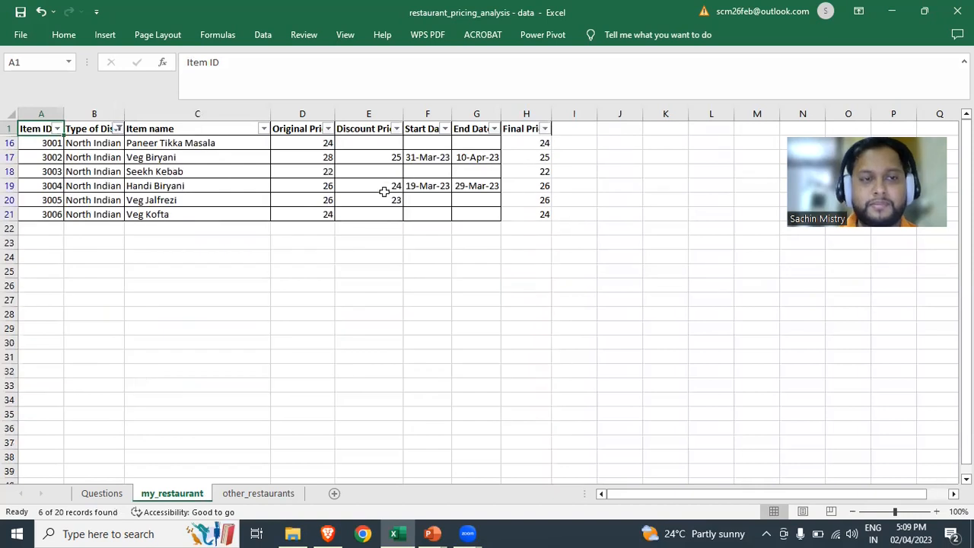
- Sort the filtered dishes by Final Price from largest to smallest and check the highest-priced items
click(545, 129)
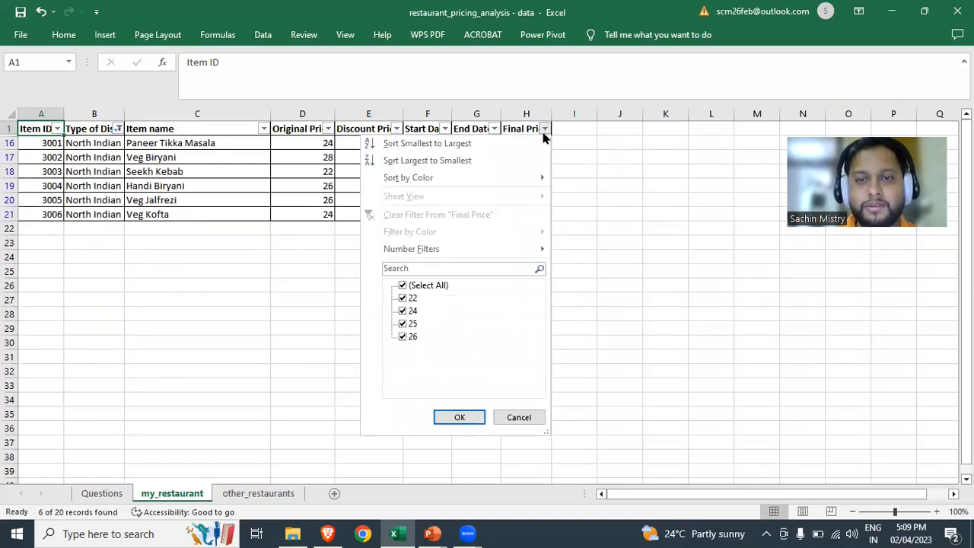
click(444, 161)
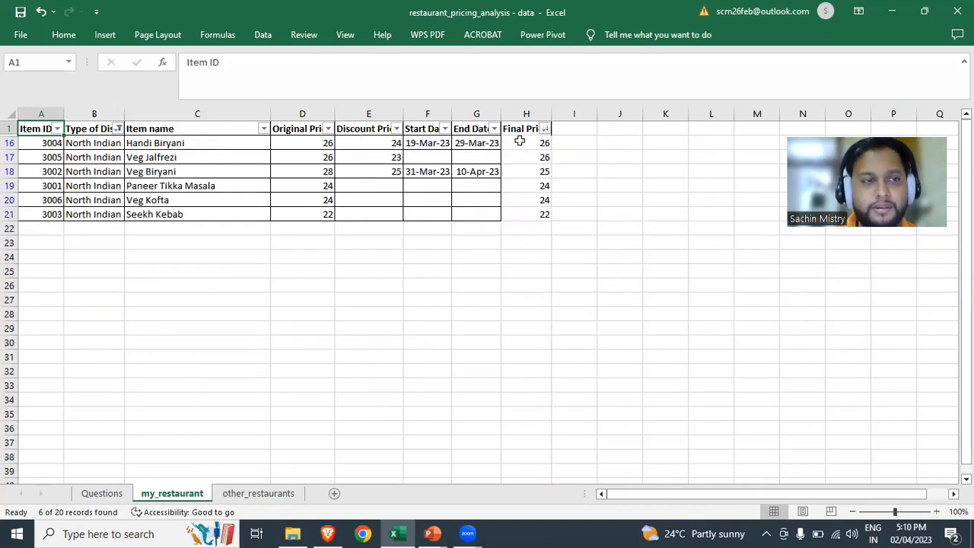
click(536, 141)
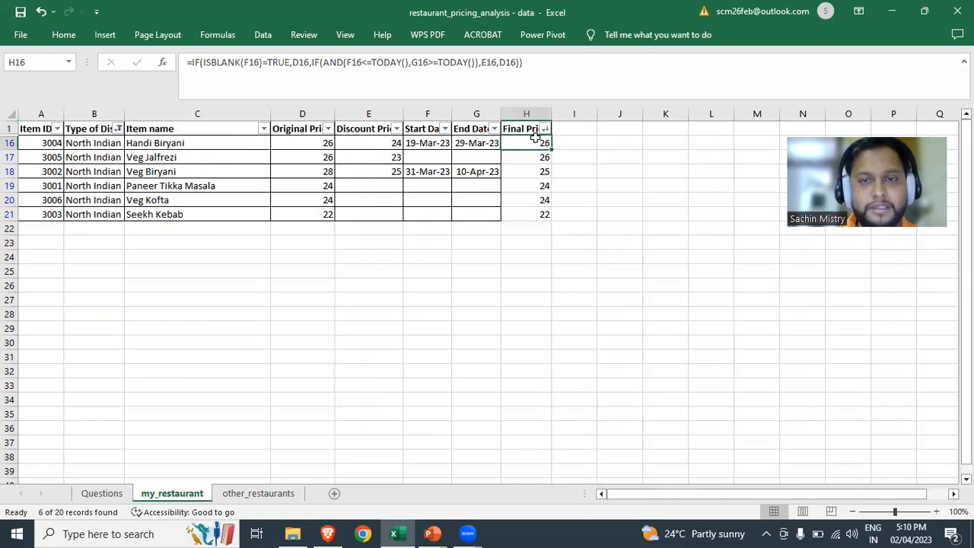
click(197, 143)
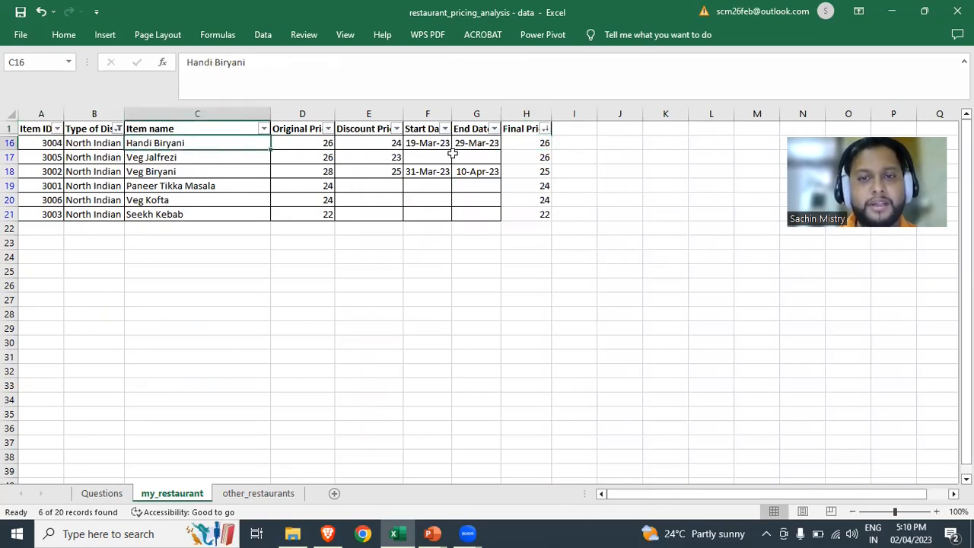
click(187, 157)
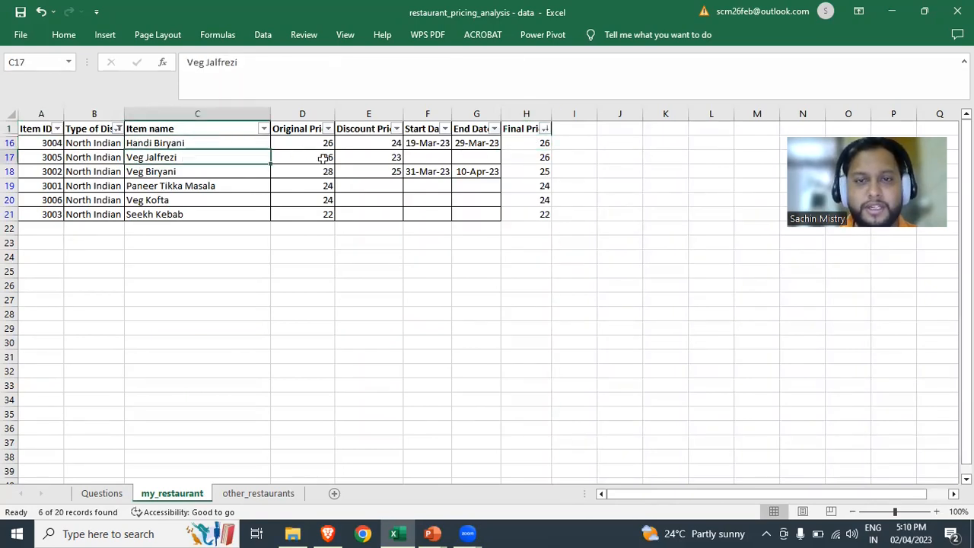
click(541, 144)
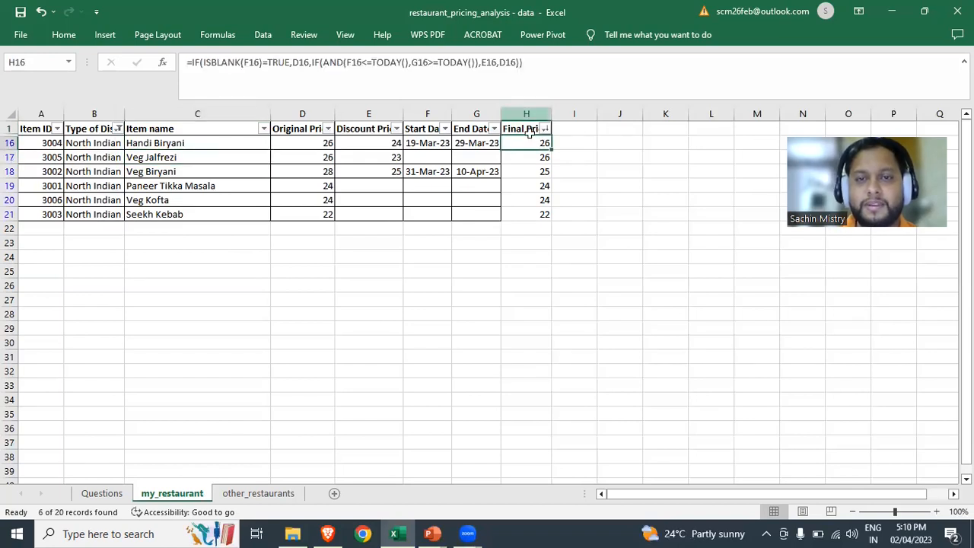
- Remove the filters from the my_restaurant table and insert a PivotTable of A1:H21 on the same sheet at J2
key(ctrl+shift+l)
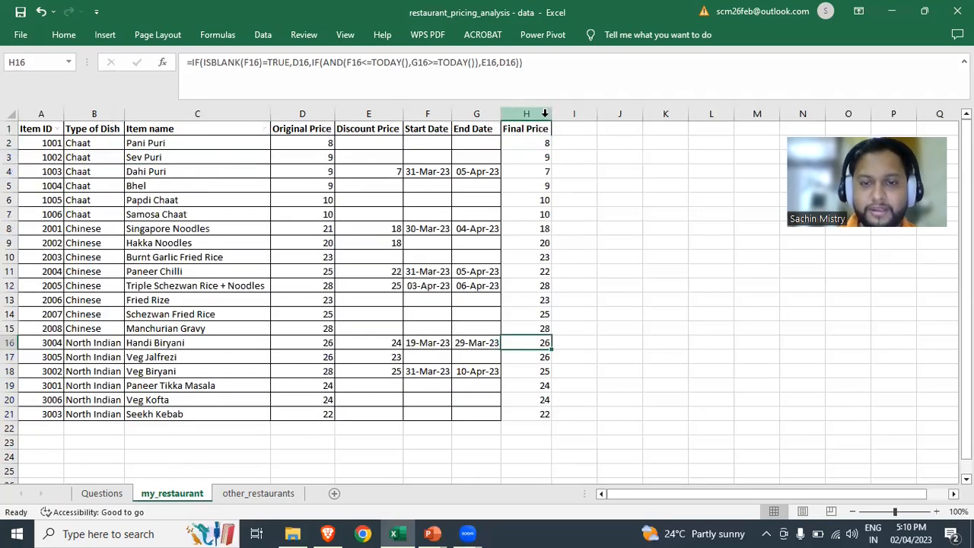
key(ctrl+Home)
key(ctrl+a)
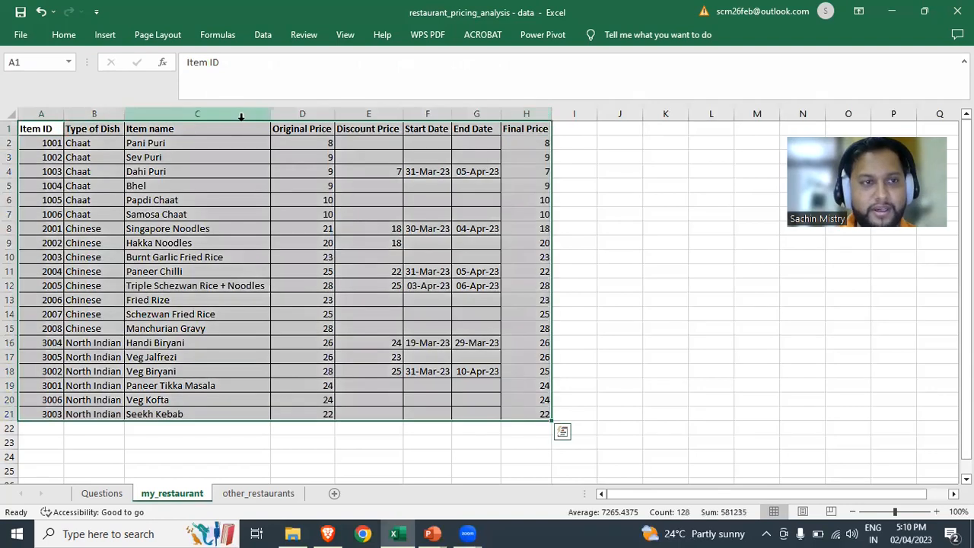
click(106, 38)
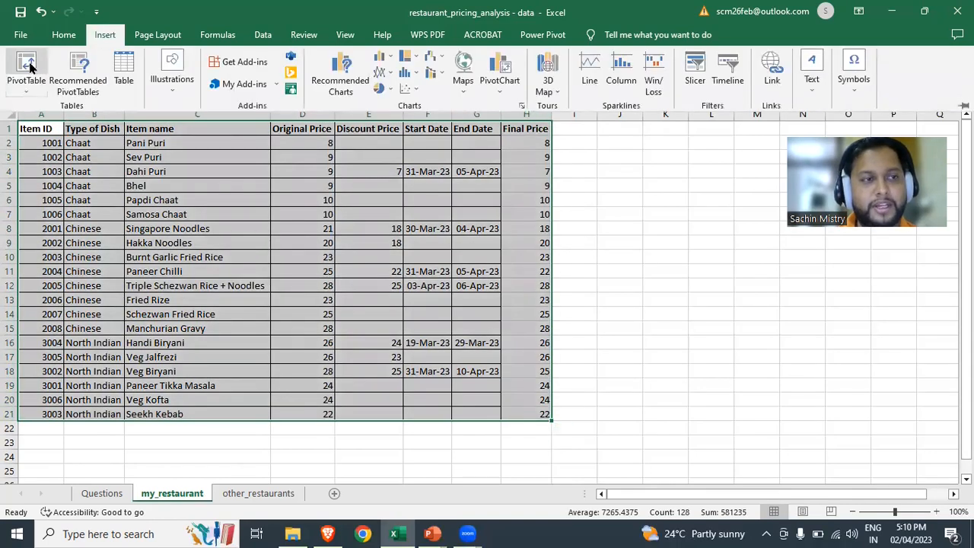
click(30, 67)
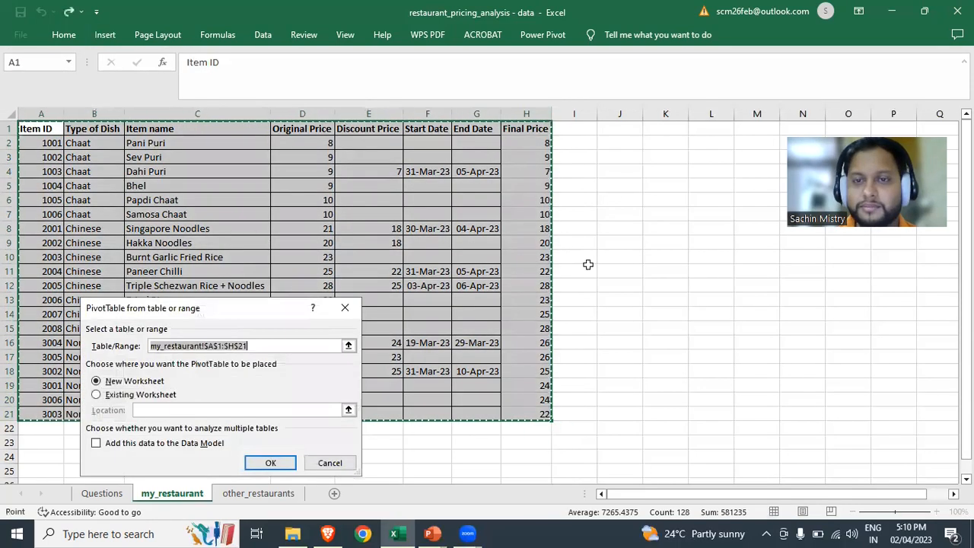
click(98, 396)
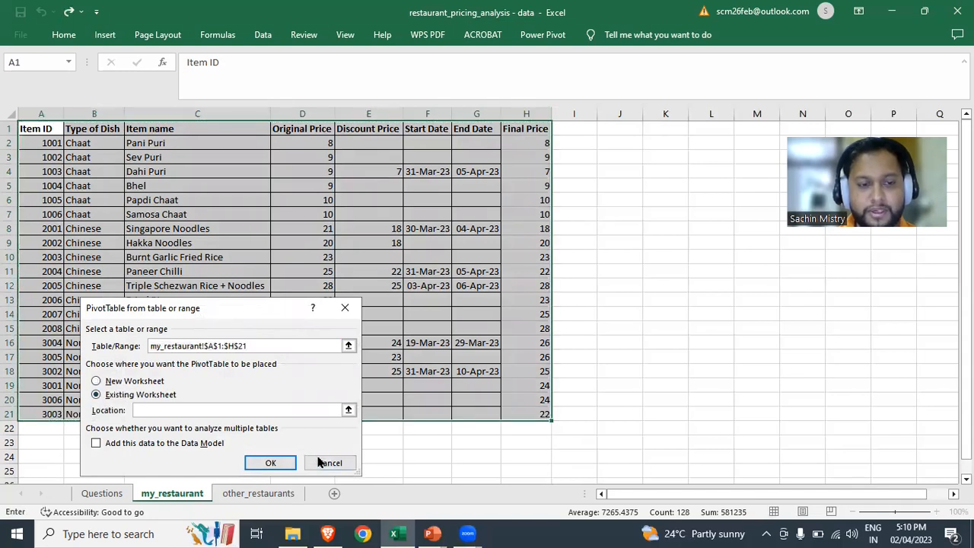
click(641, 150)
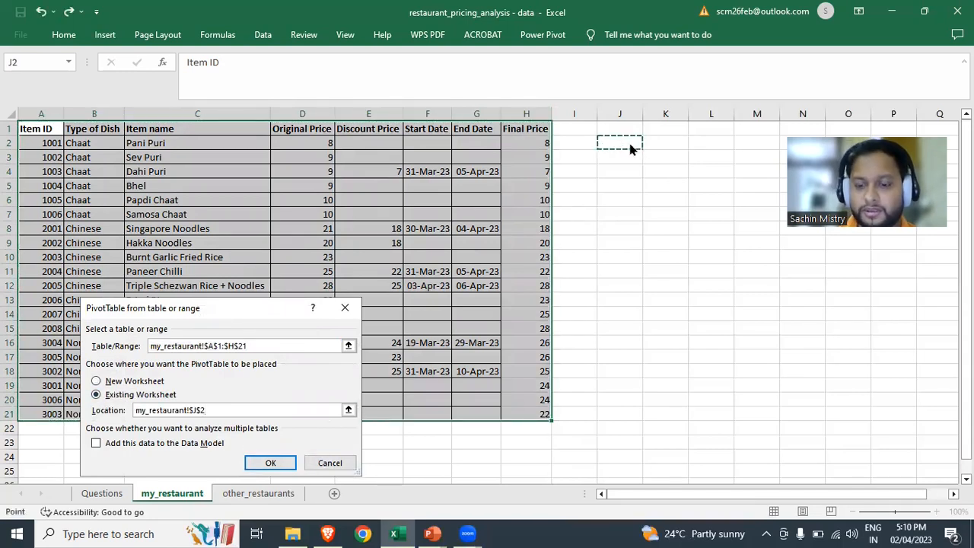
key(Return)
- Lay out the PivotTable with Type of Dish as filter, Item name as rows and Final Price as summed values
drag(786, 223, 784, 381)
scroll(815, 251, down, 1)
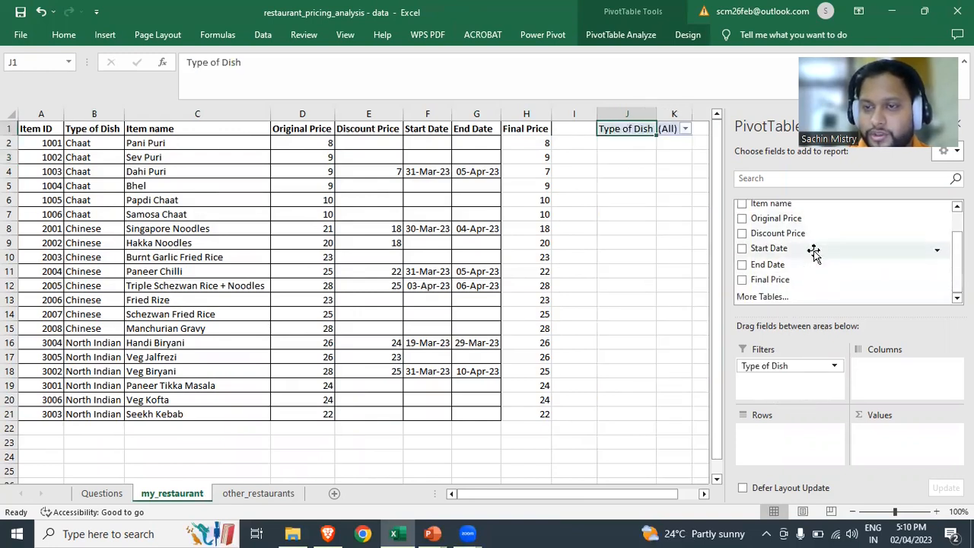
drag(776, 283, 901, 454)
drag(776, 204, 806, 453)
click(643, 297)
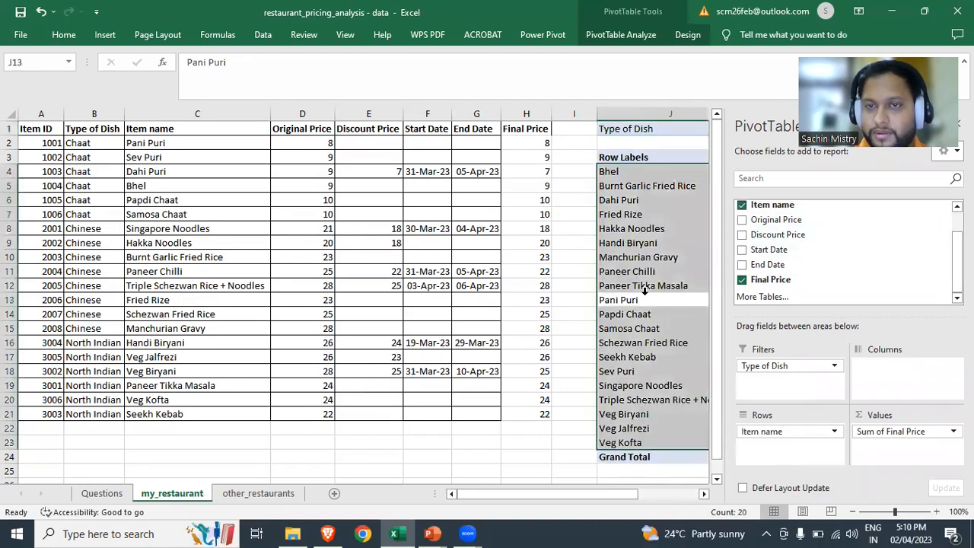
- Filter the PivotTable's Type of Dish to North Indian
click(649, 144)
click(820, 129)
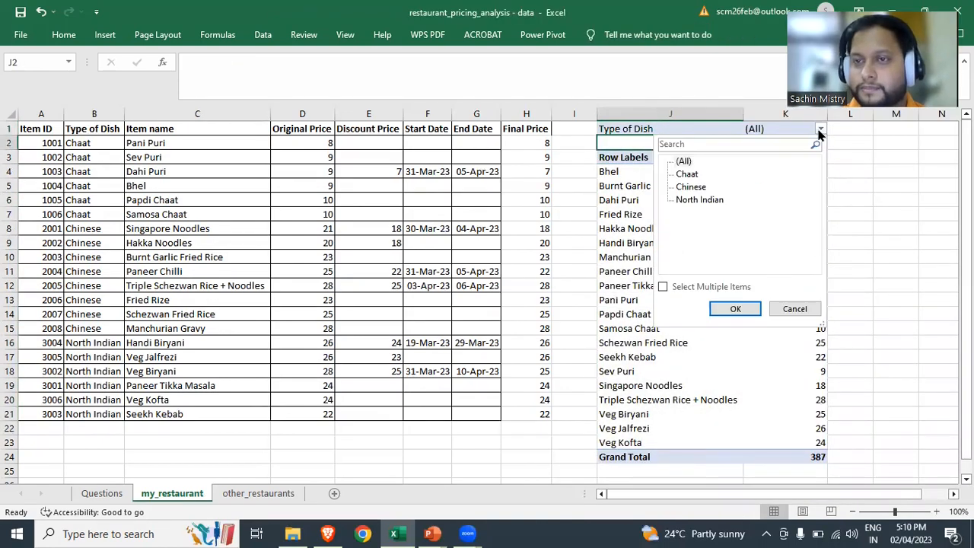
click(682, 200)
click(735, 308)
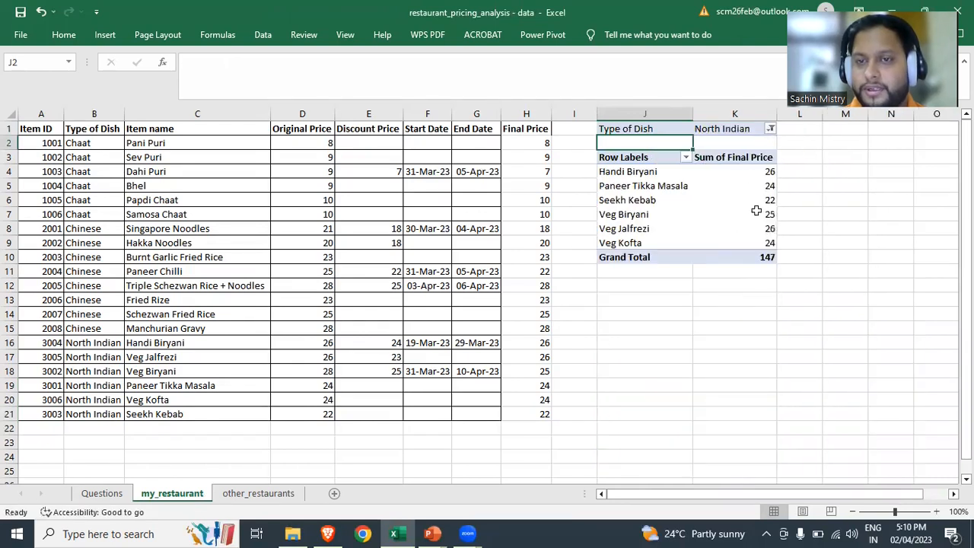
- Sort the PivotTable items by Sum of Final Price from largest to smallest and check the highest-priced North Indian dishes
click(685, 158)
click(722, 175)
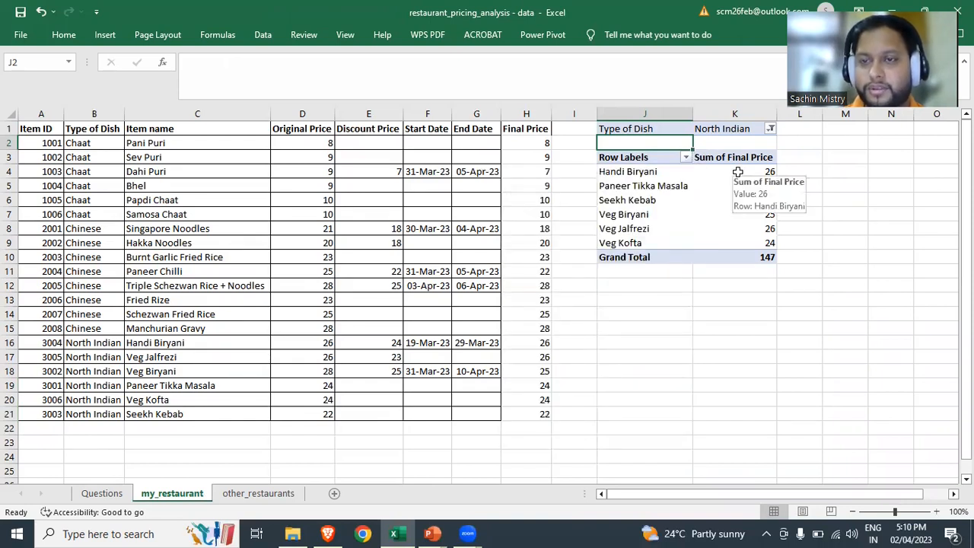
right_click(738, 172)
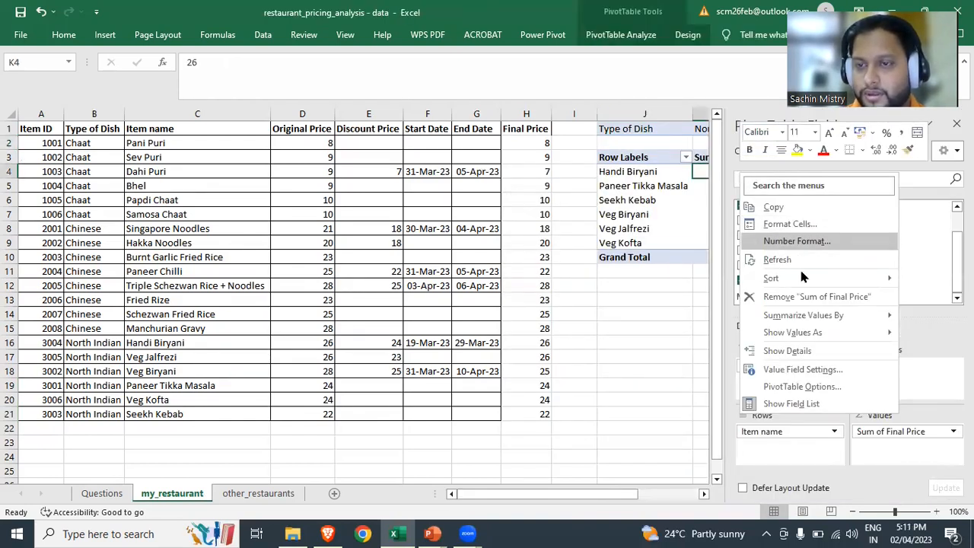
mouse_move(808, 282)
click(679, 298)
scroll(657, 303, right, 4)
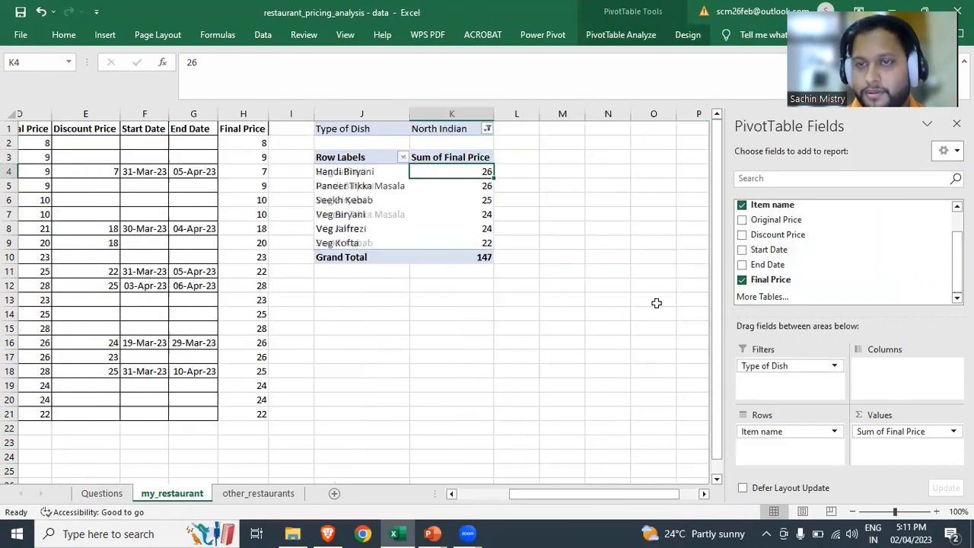
click(646, 304)
drag(349, 172, 351, 181)
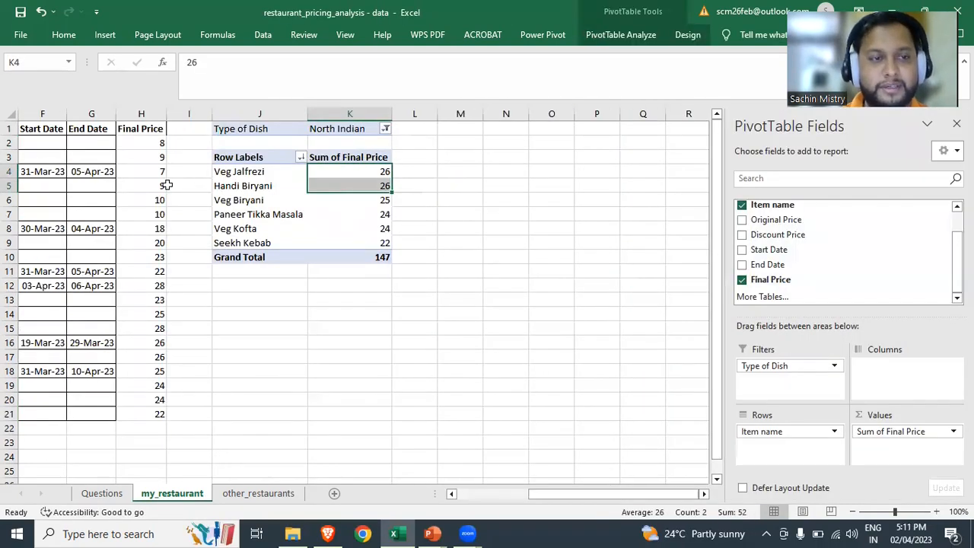
scroll(167, 186, left, 3)
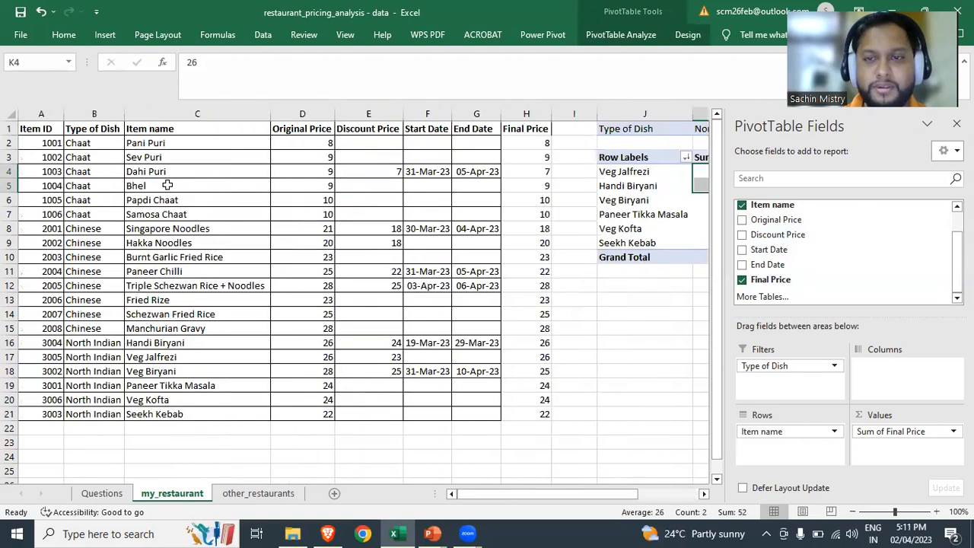
- Review the Questions sheet, return to my_restaurant and insert a blank column between Final Price and the PivotTable
click(97, 495)
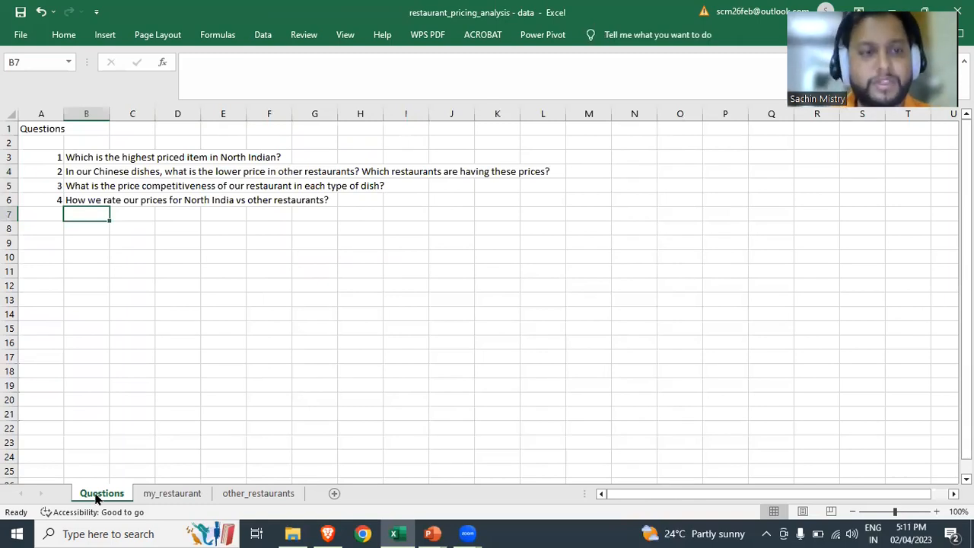
click(170, 497)
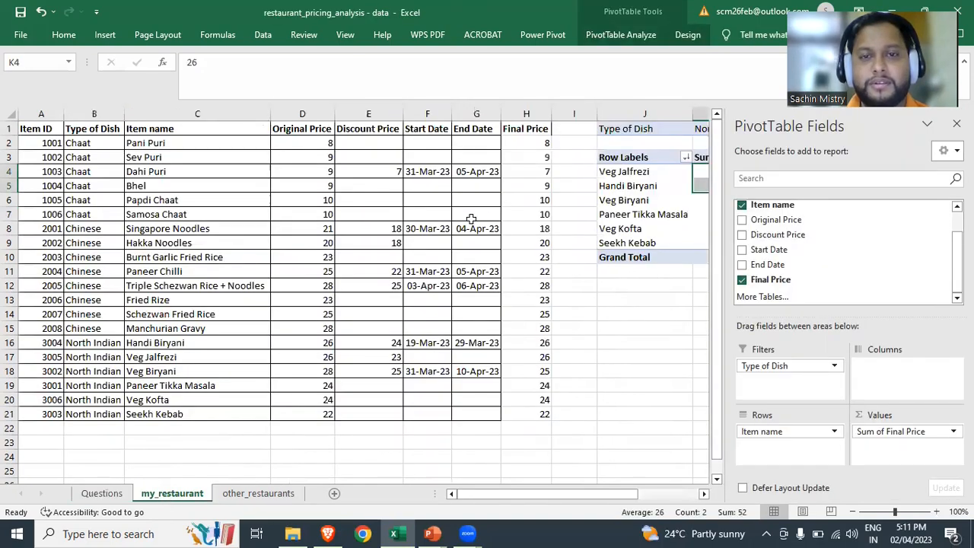
click(543, 197)
key(ctrl+Up)
key(Right)
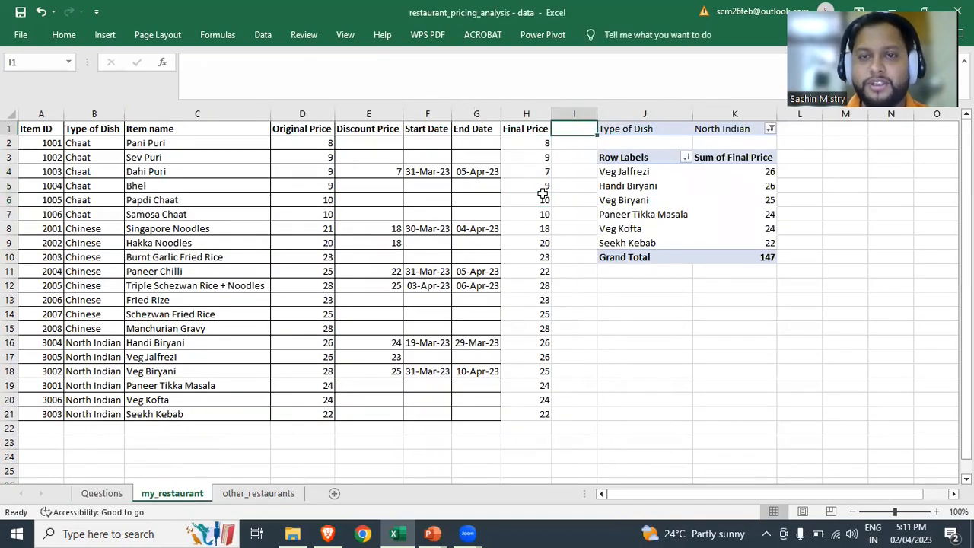
key(ctrl+space)
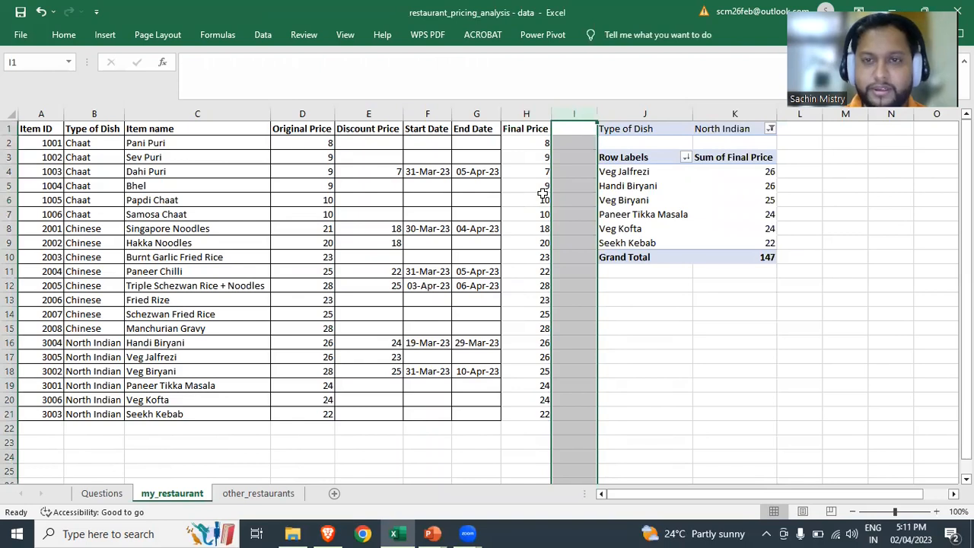
key(ctrl+shift+plus)
key(Up)
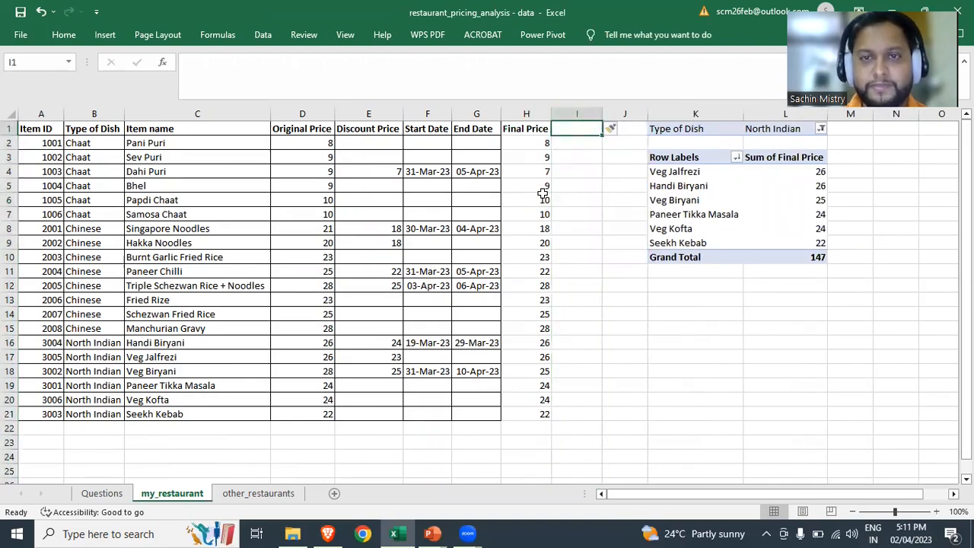
- Enter the heading "Lower price (in other restaurants)" in I1 and fit column I to its width
text(Lowes)
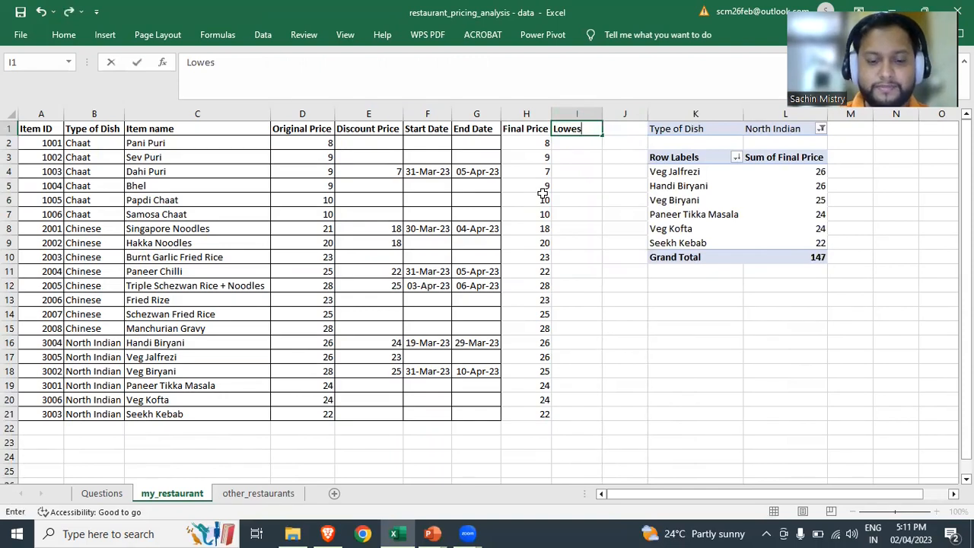
key(BackSpace)
text(r pri)
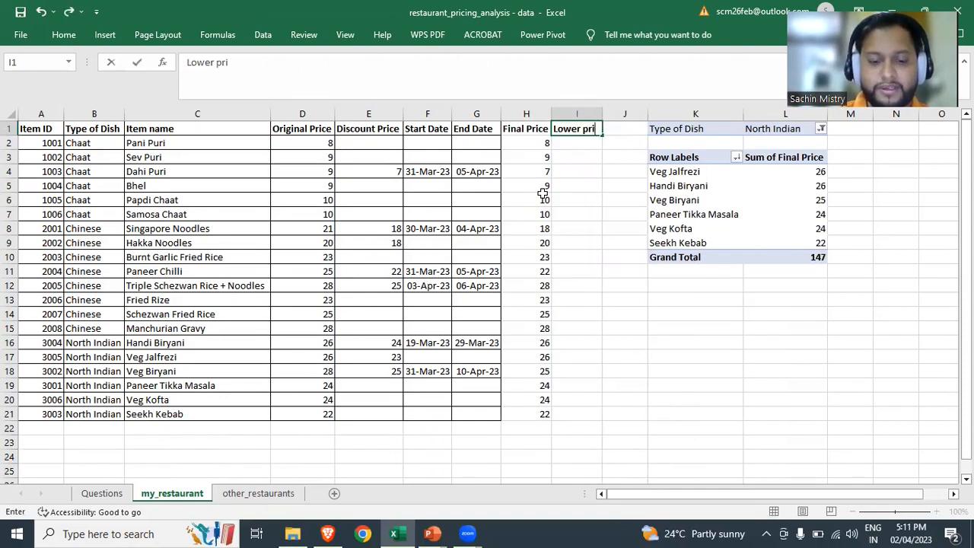
text(ce (in o)
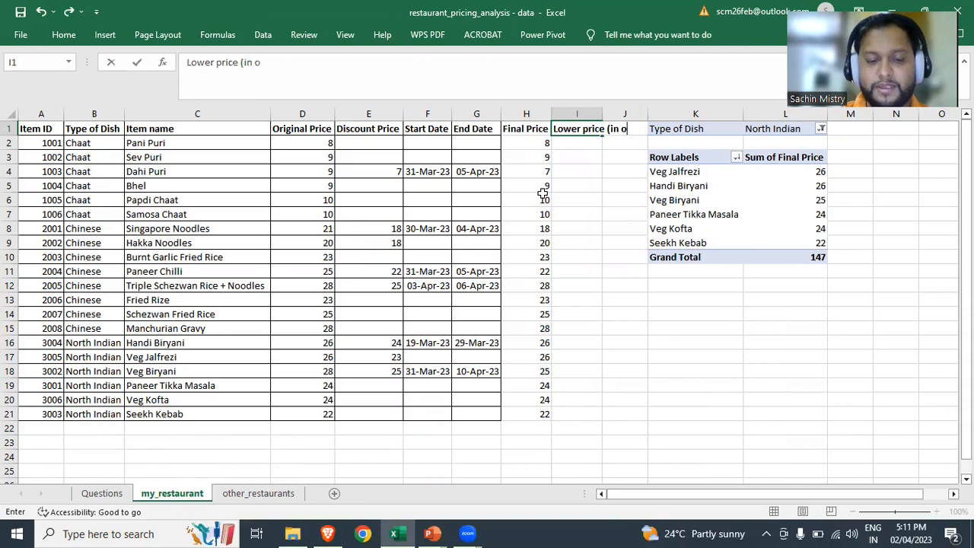
text(ther restaurants))
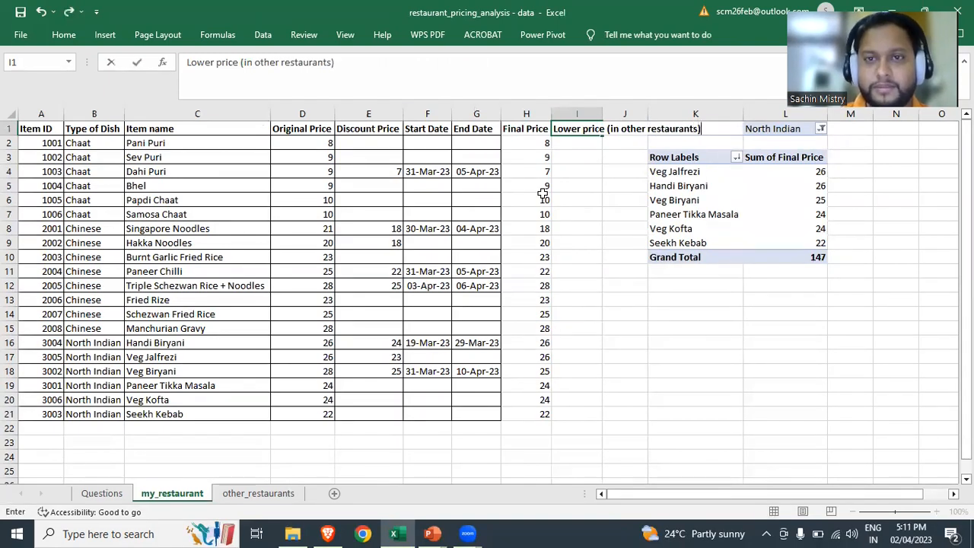
key(Return)
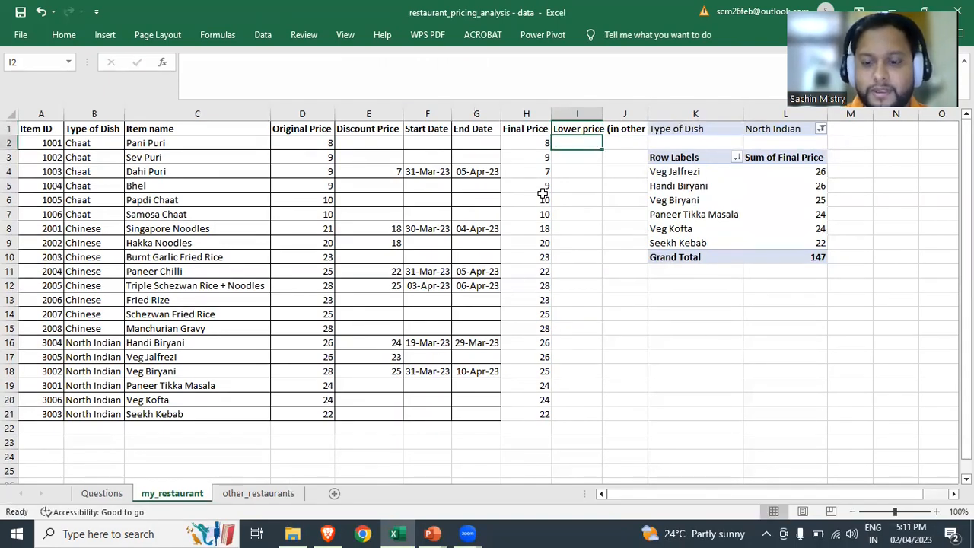
double_click(602, 110)
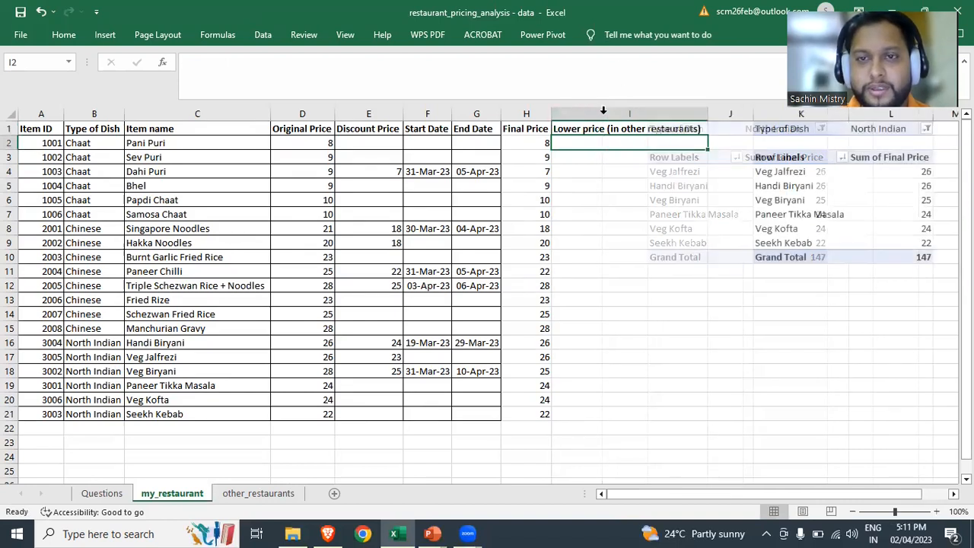
- Append " - A" to the heading in I1
click(702, 129)
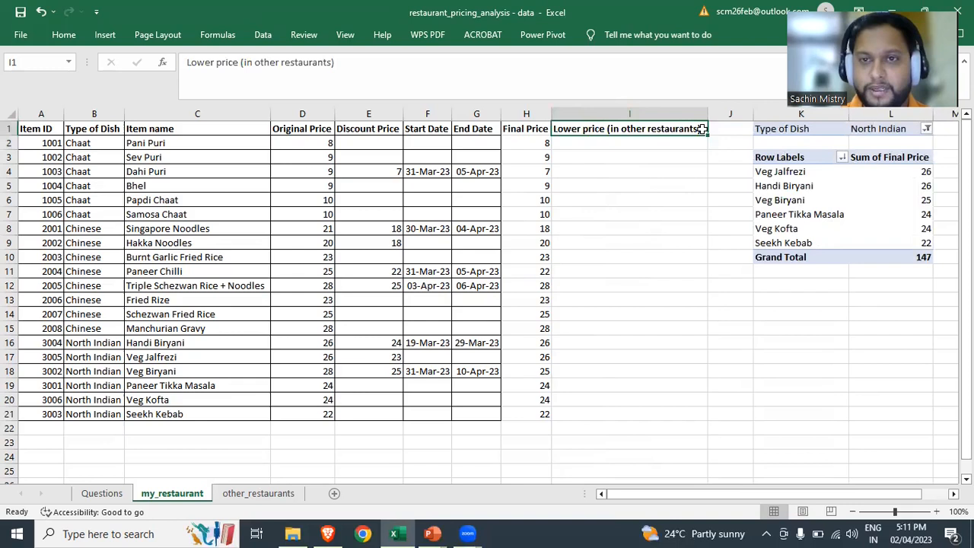
click(461, 54)
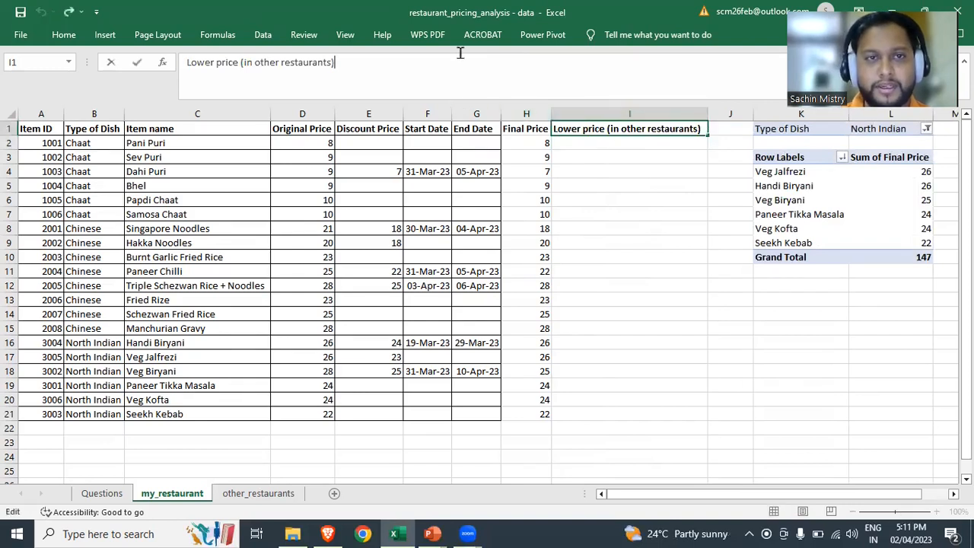
text(- A)
key(Return)
- Copy the I1 heading to J1 and change its ending to "- B"
key(Up)
key(ctrl+c)
key(Right)
key(ctrl+v)
click(460, 54)
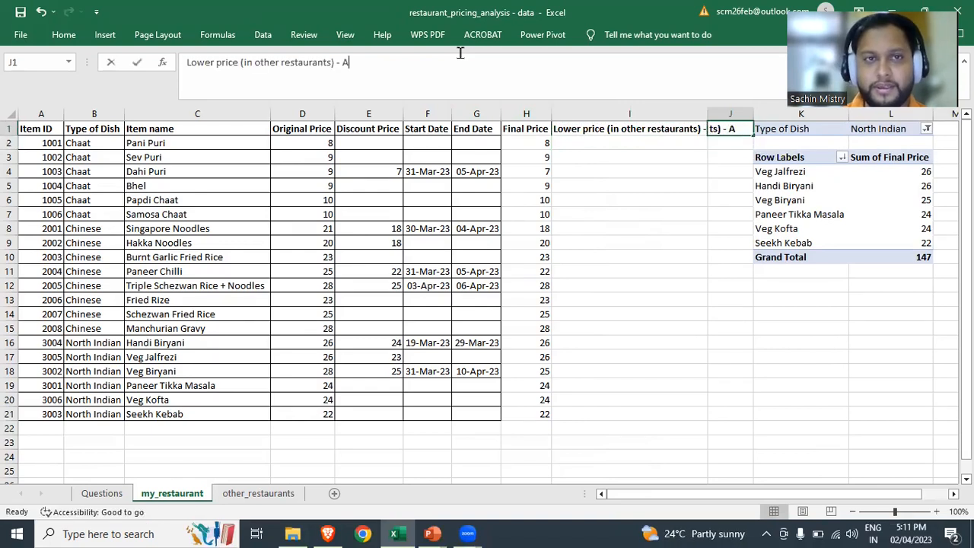
key(BackSpace)
text(B)
key(Home)
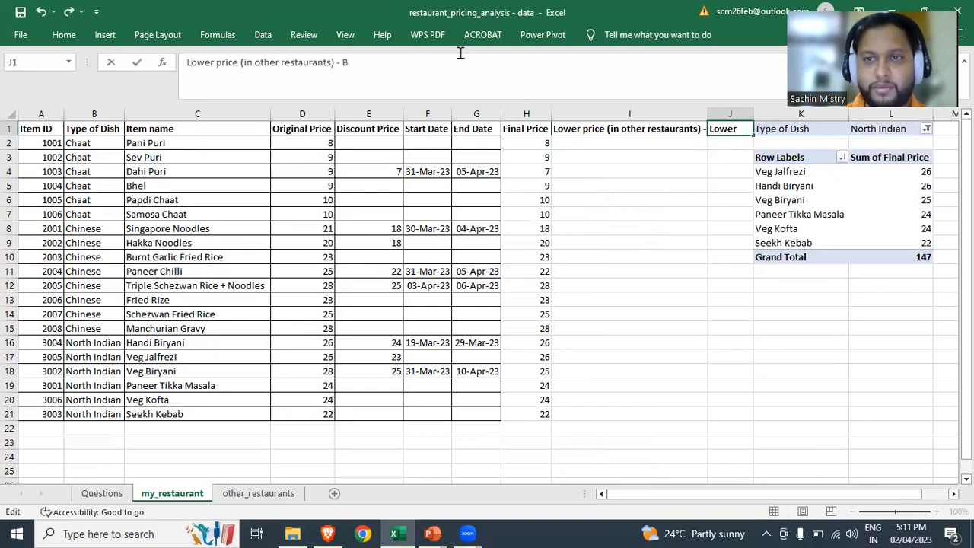
key(Return)
- Insert another blank column at K, directly before the PivotTable, and return to the start of row 1
key(Up)
key(Right)
key(ctrl+space)
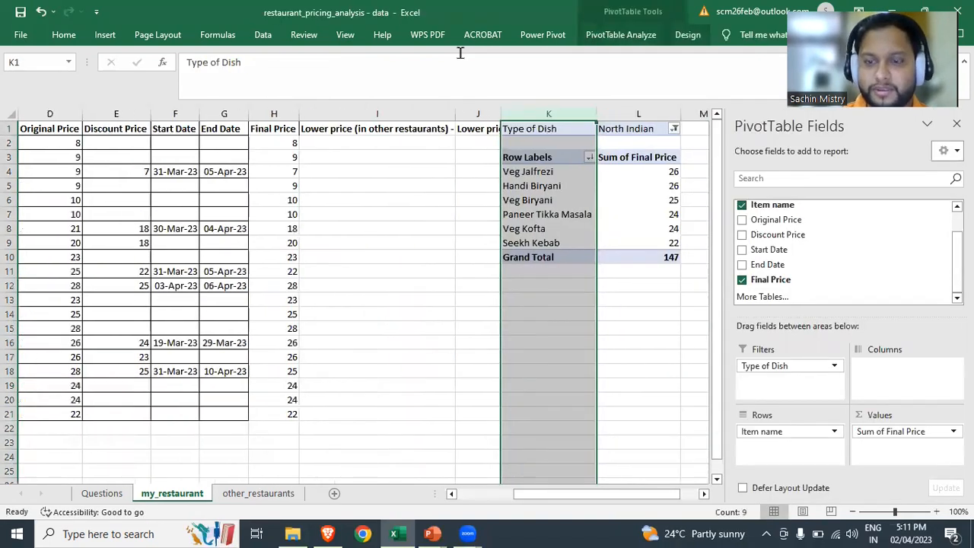
key(Left)
key(Left)
key(Left)
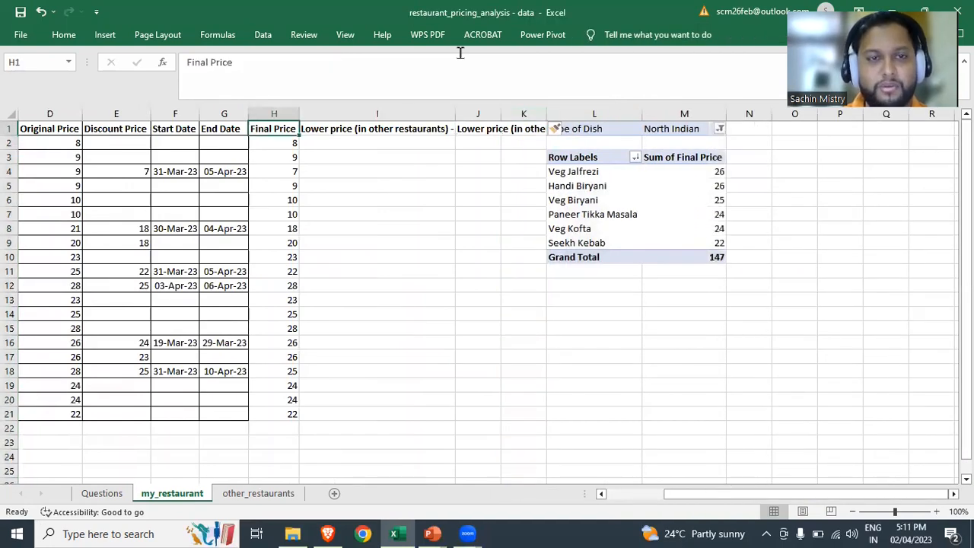
key(Home)
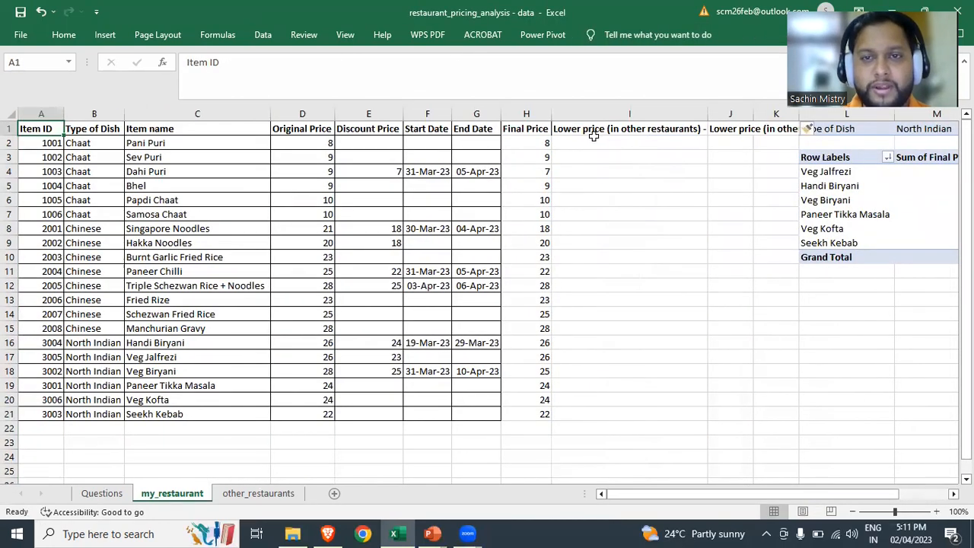
- Start a MINIFS formula in I2 using the Price column E:E of other_restaurants as the minimum range
click(596, 139)
text(=min)
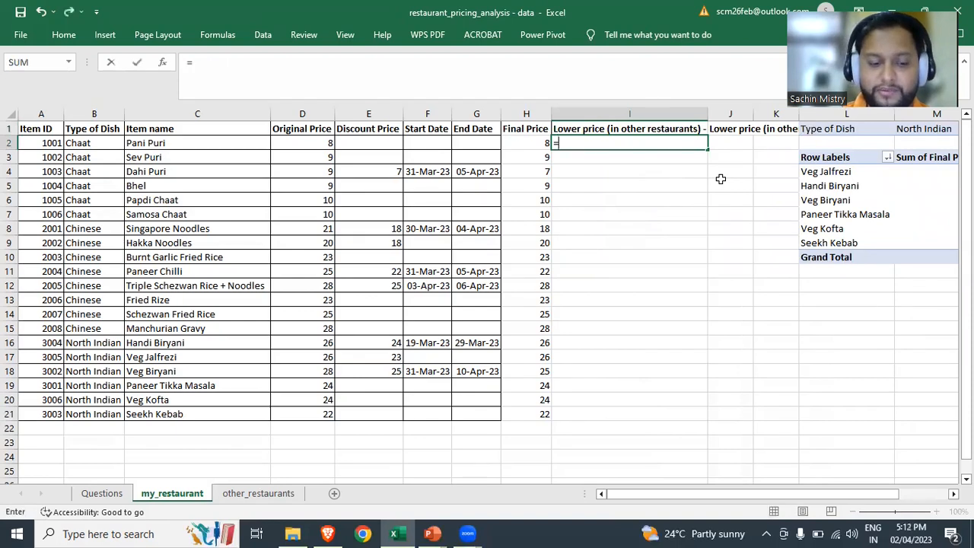
key(Down)
key(Down)
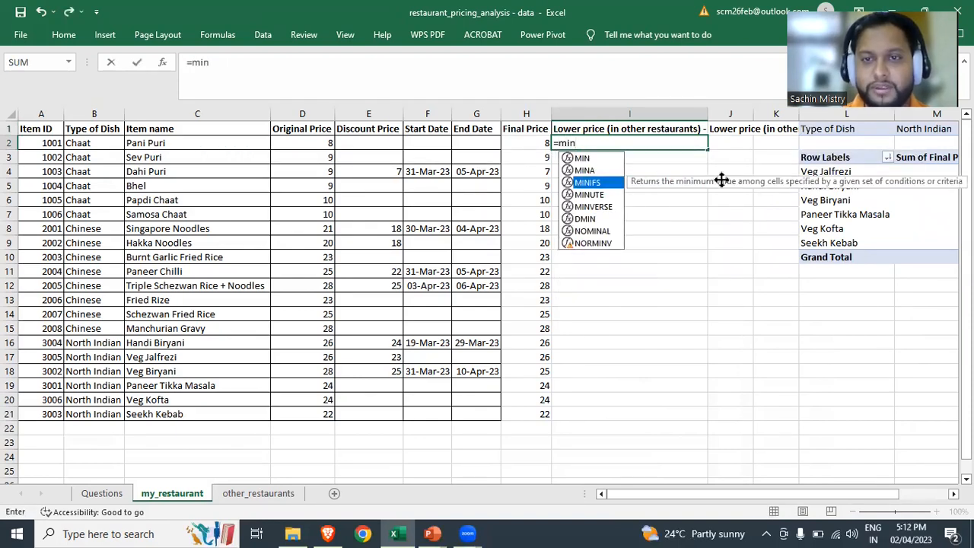
double_click(614, 185)
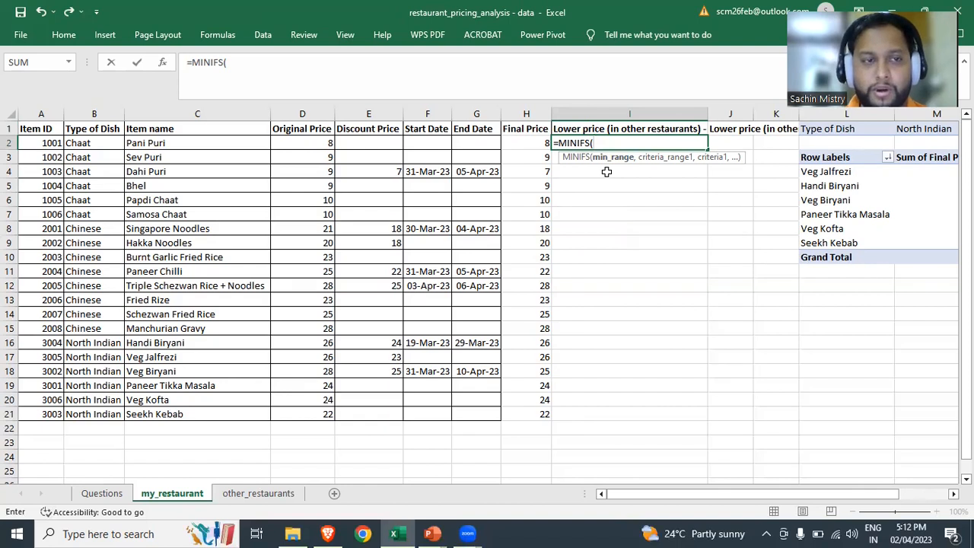
click(237, 497)
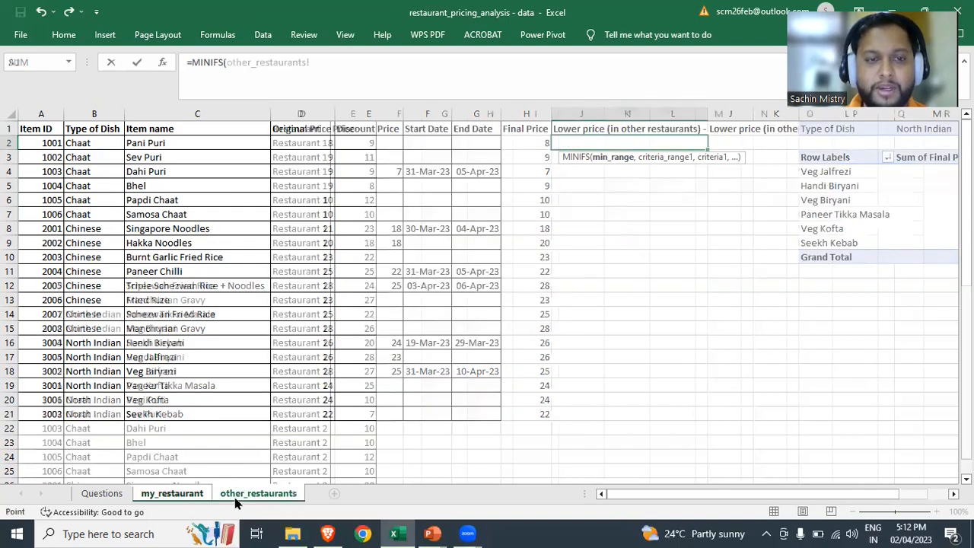
click(360, 114)
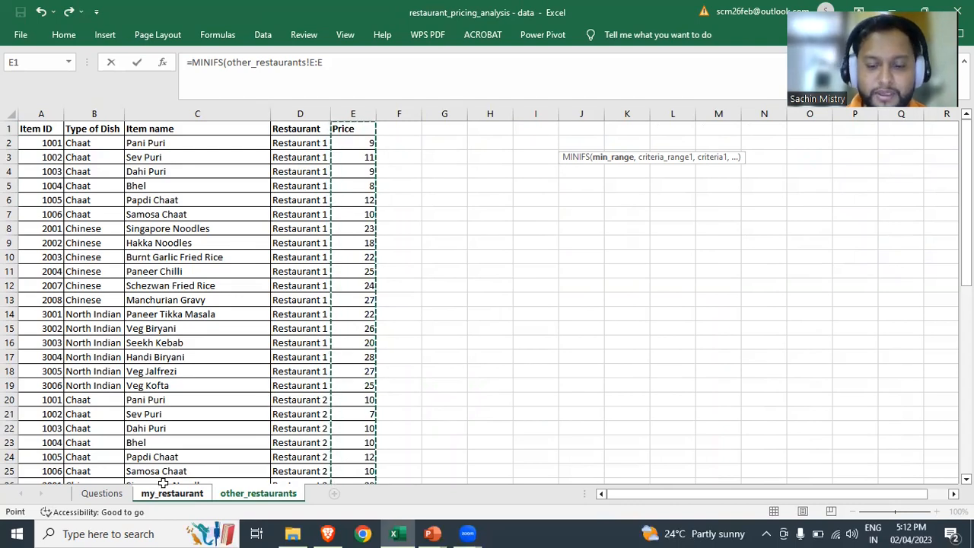
text(,)
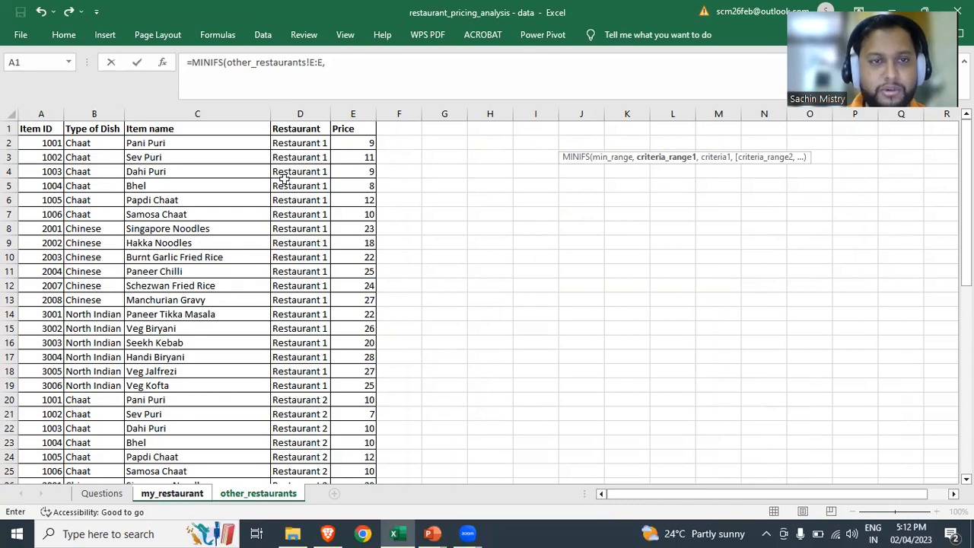
- Complete the MINIFS formula with other_restaurants column A:A as the criteria range and my_restaurant!A2 as the criterion
click(41, 108)
text(,)
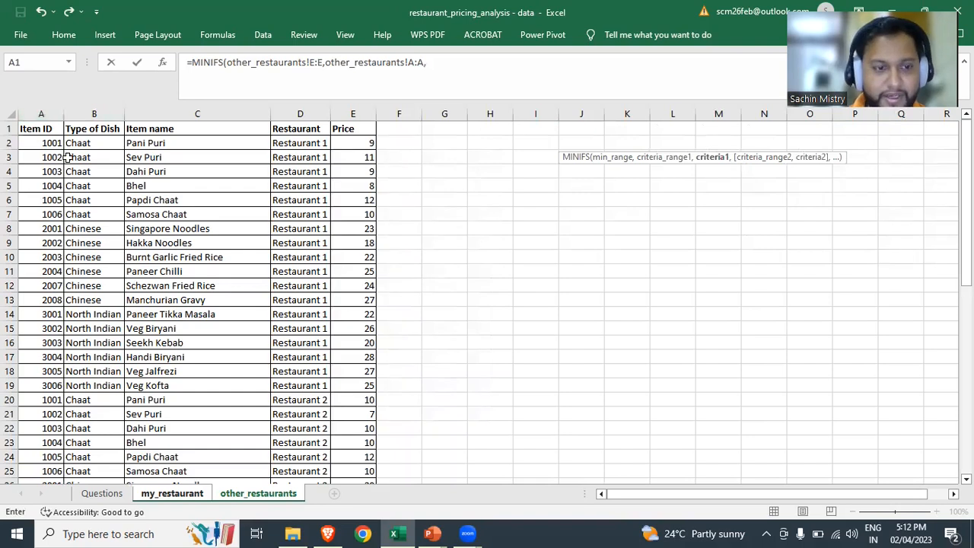
click(178, 494)
click(37, 143)
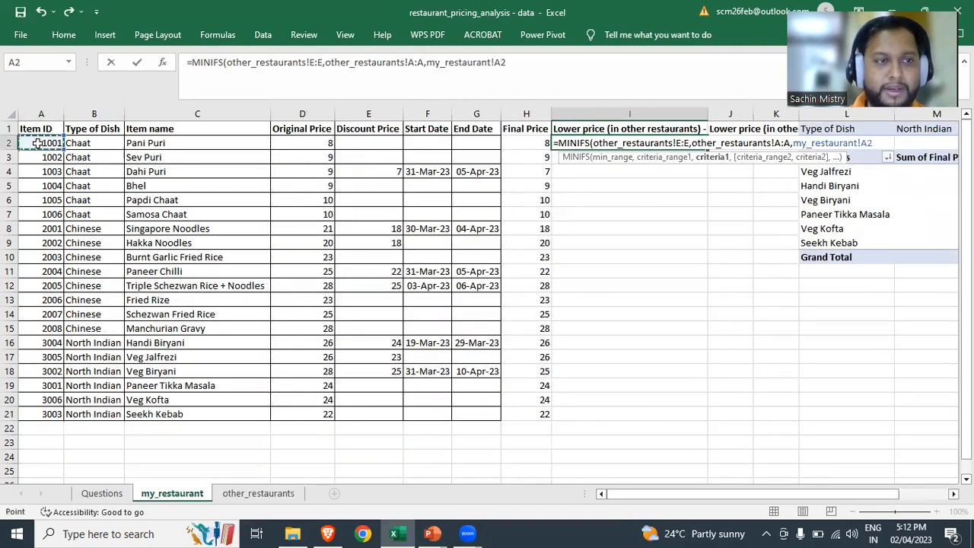
key(Return)
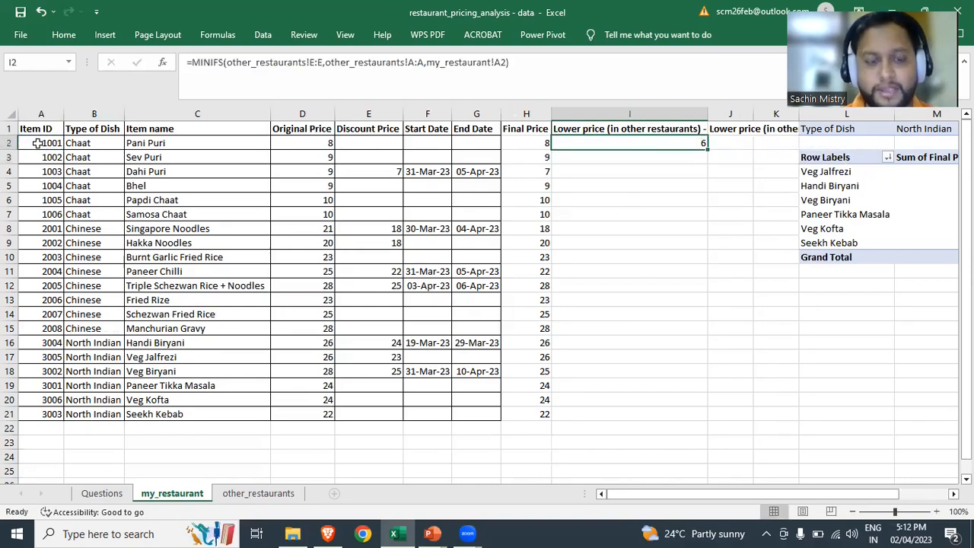
- Copy the MINIFS formula from I2 down to I3:I21
key(ctrl+c)
key(Down)
key(Left)
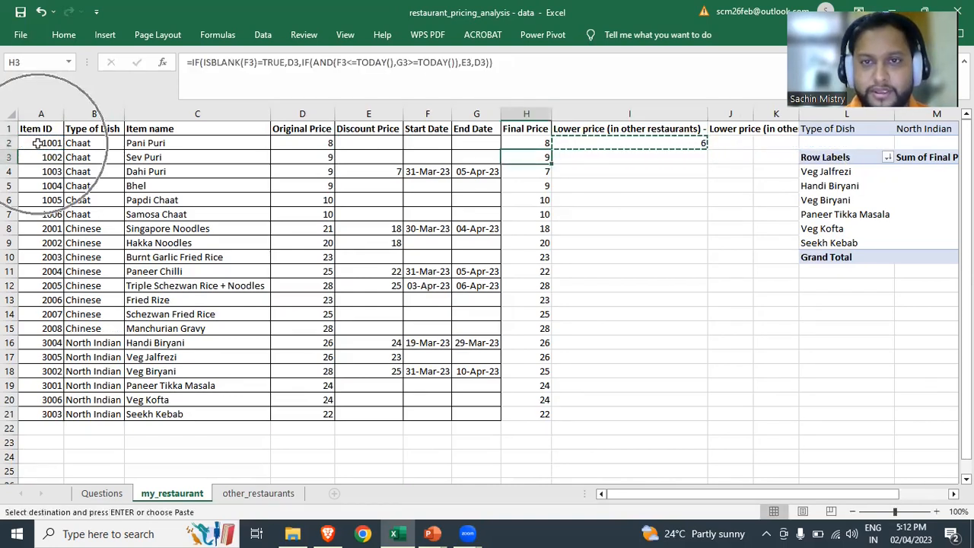
key(ctrl+Down)
key(Right)
key(ctrl+shift+Up)
key(shift+Down)
key(Return)
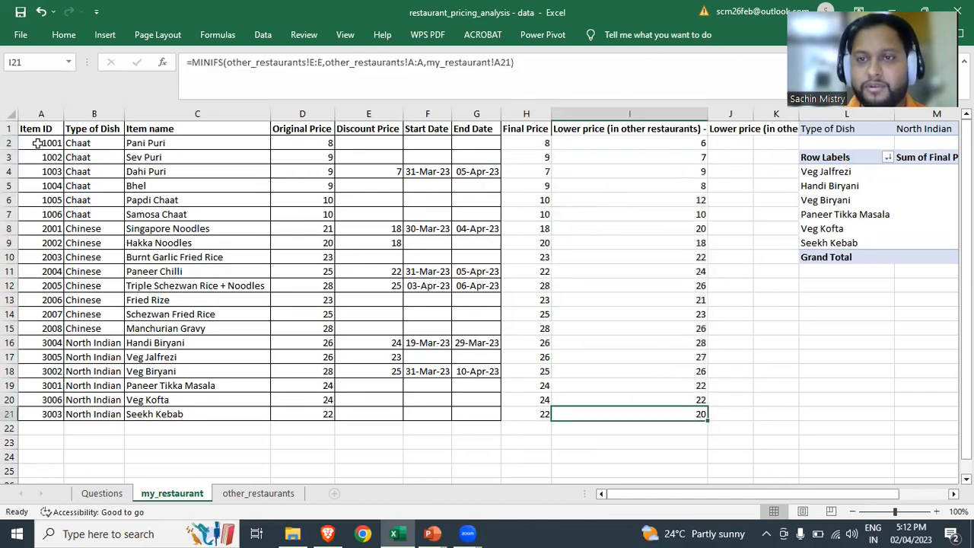
- Create a PivotTable from other_restaurants A1:E53, placed at H2 of the same worksheet
click(718, 140)
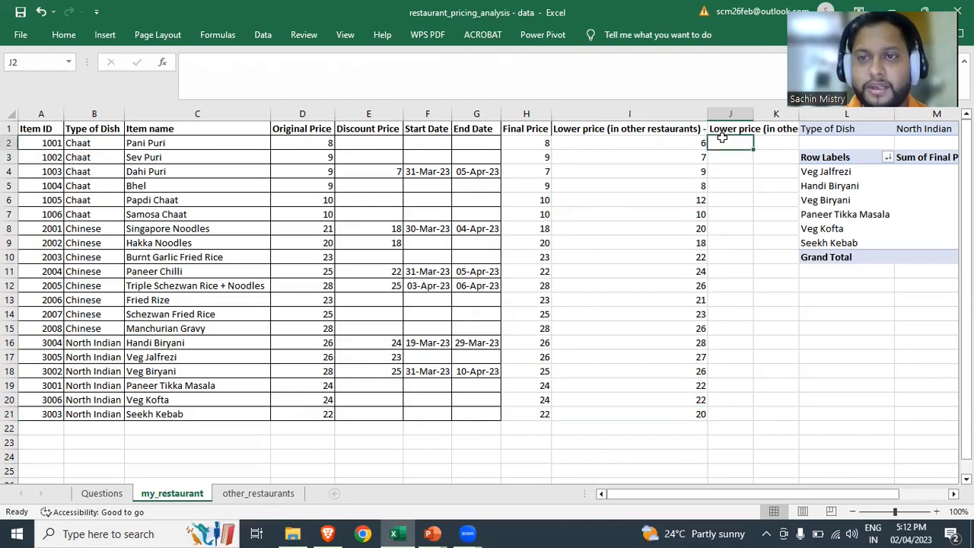
click(237, 494)
click(118, 328)
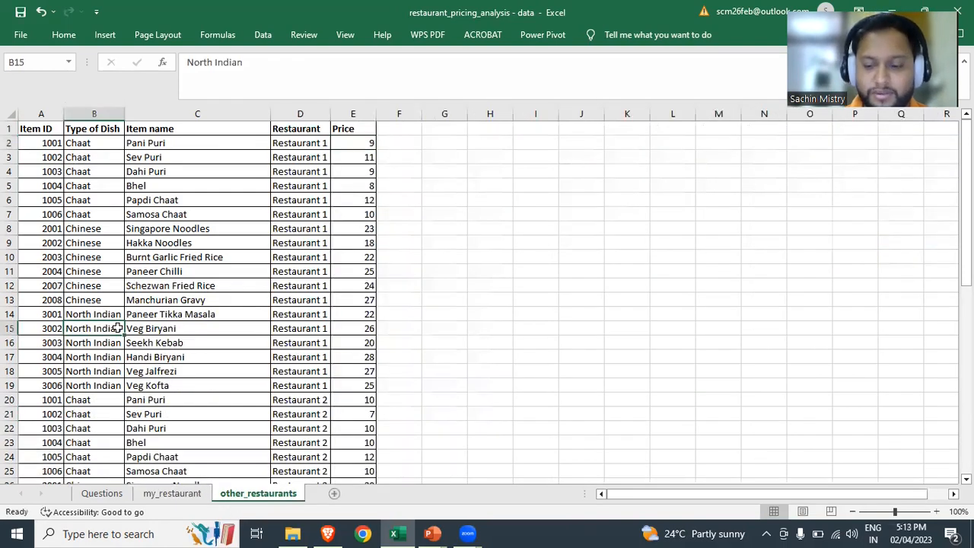
key(ctrl+Left)
key(ctrl+Up)
key(ctrl+shift+Right)
key(ctrl+shift+Down)
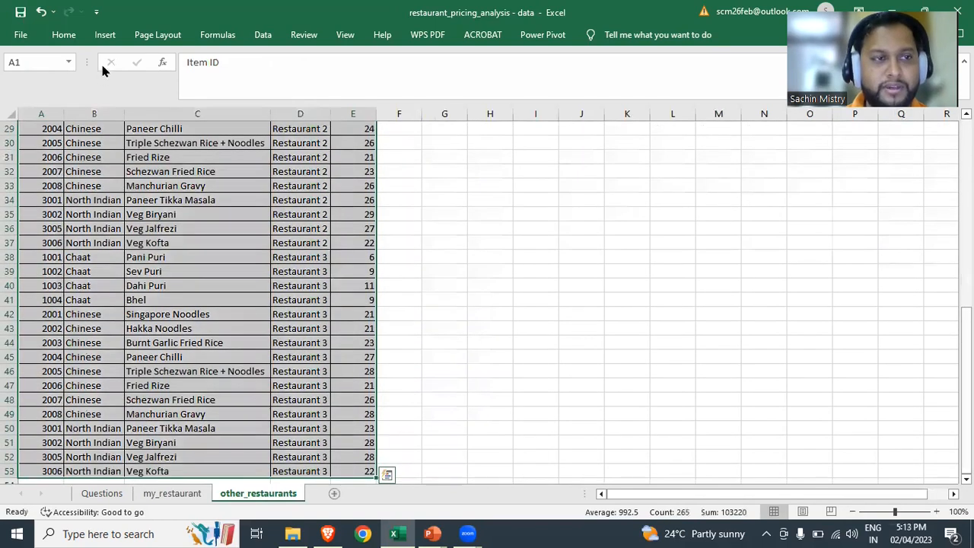
click(105, 35)
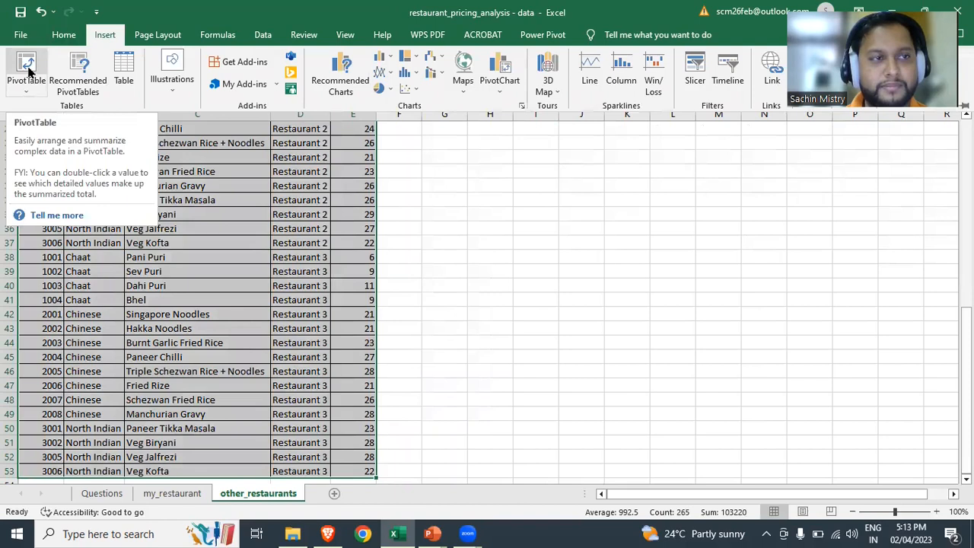
click(28, 70)
click(108, 396)
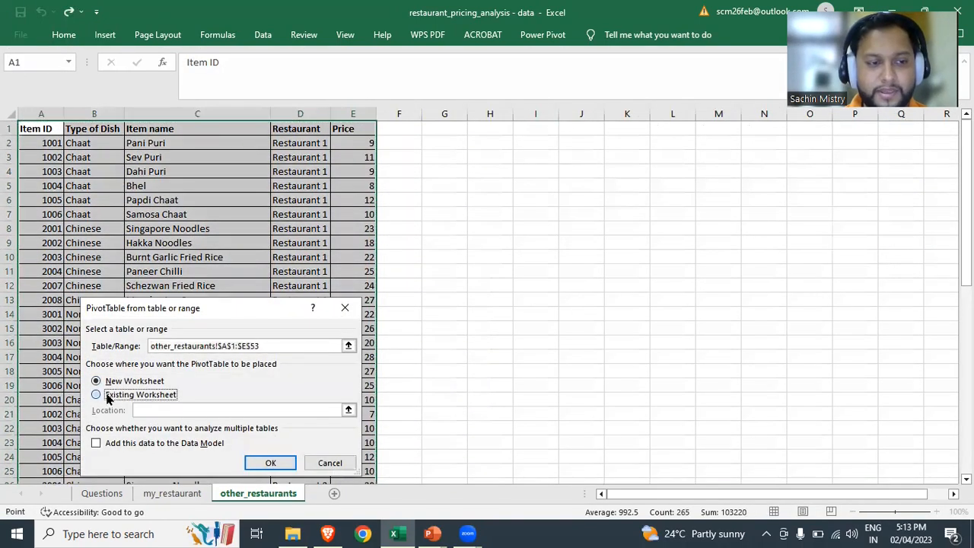
click(483, 143)
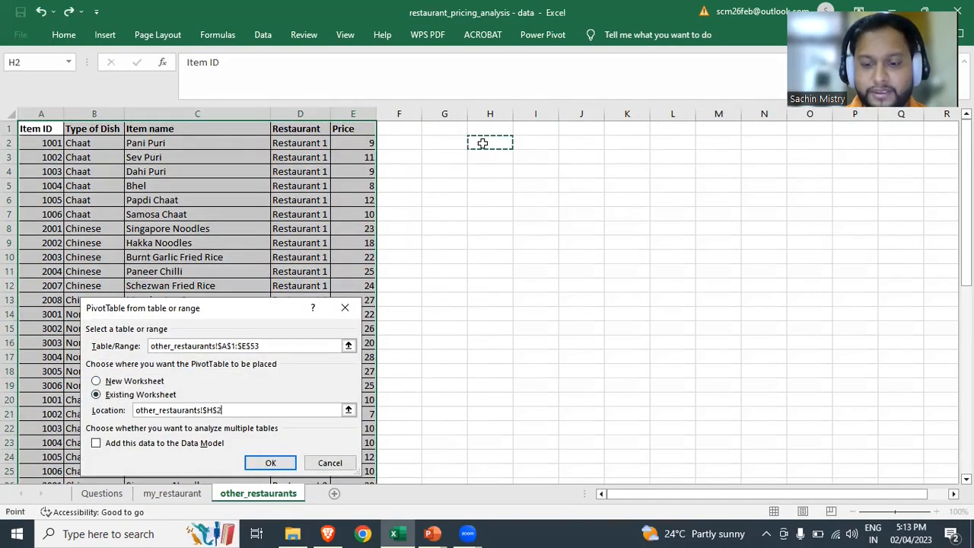
key(Return)
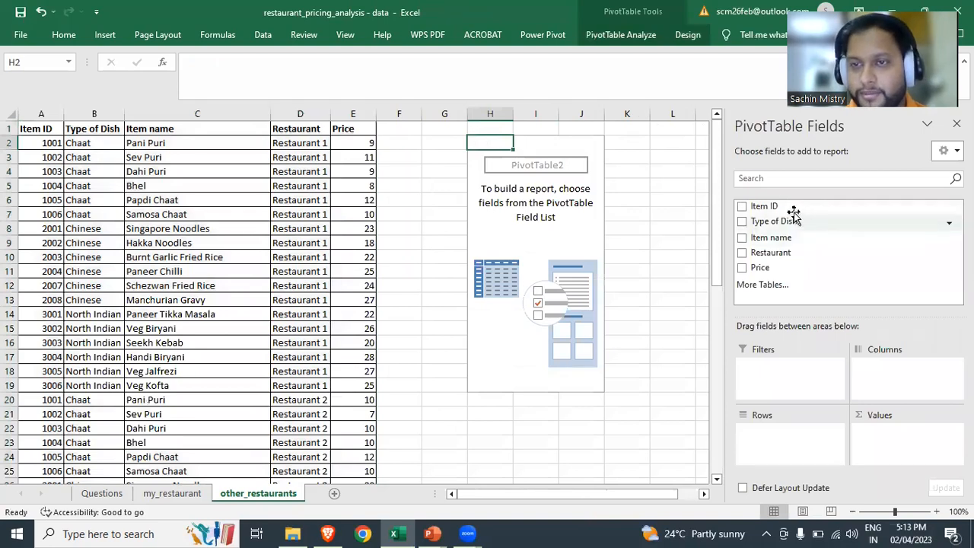
- Set Item ID as the PivotTable's rows and Price as its values, summarized by Min
drag(789, 206, 788, 456)
drag(774, 263, 922, 449)
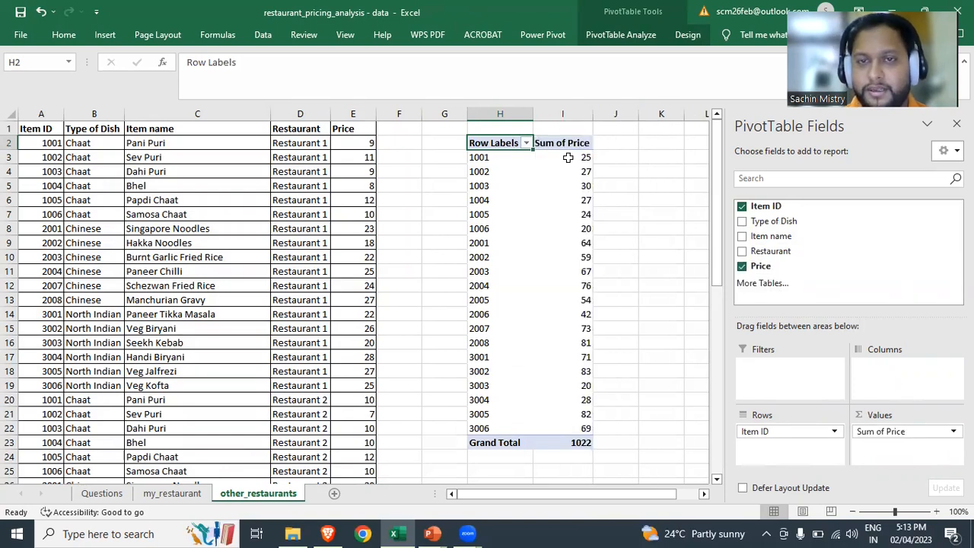
click(568, 158)
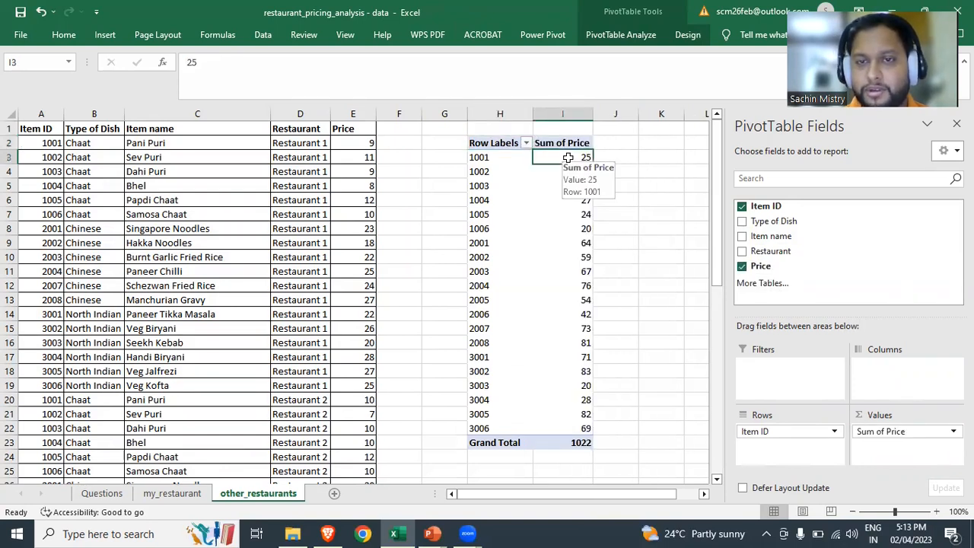
right_click(568, 157)
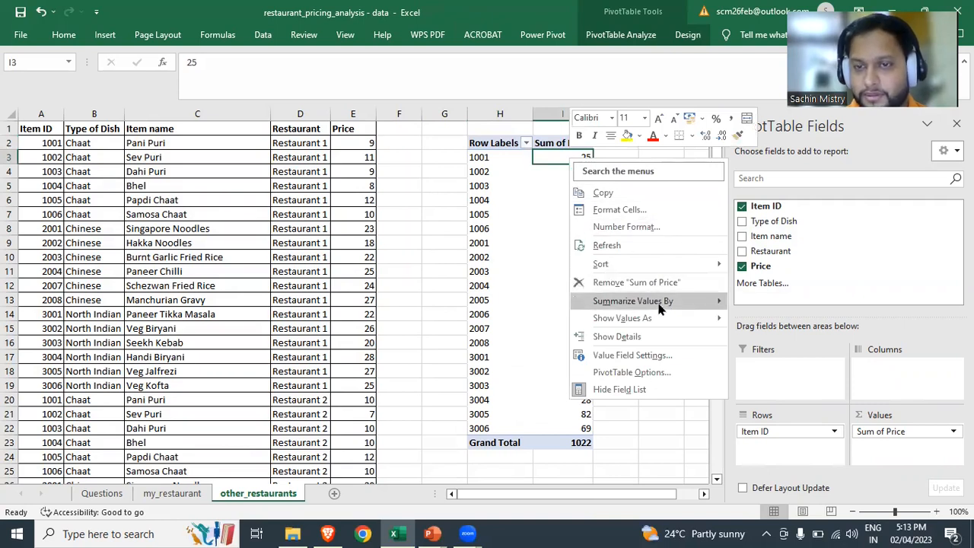
mouse_move(719, 308)
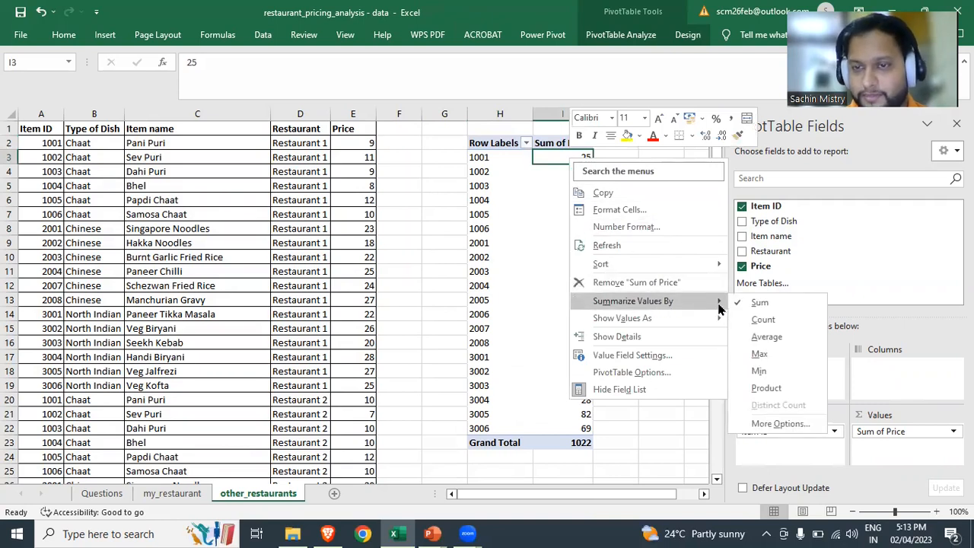
click(761, 371)
click(642, 214)
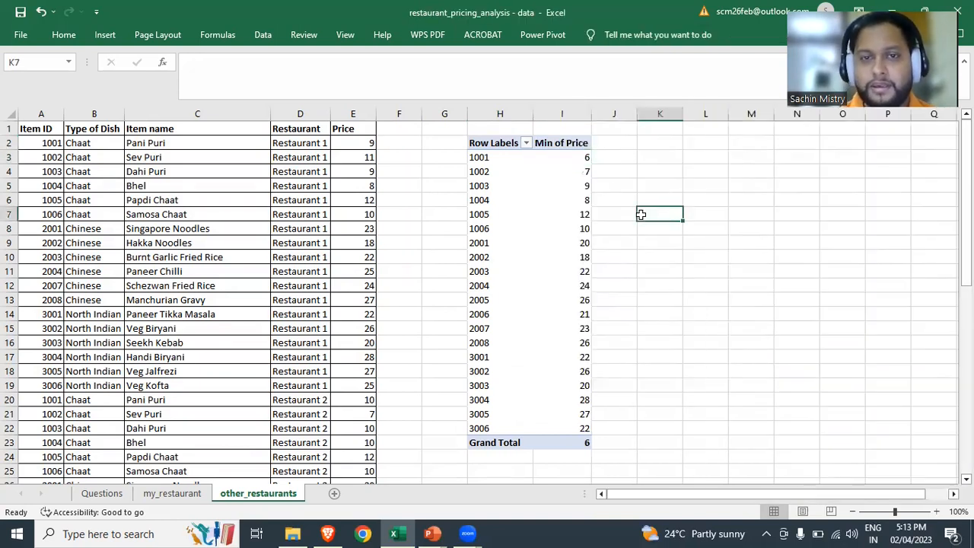
click(574, 155)
click(514, 157)
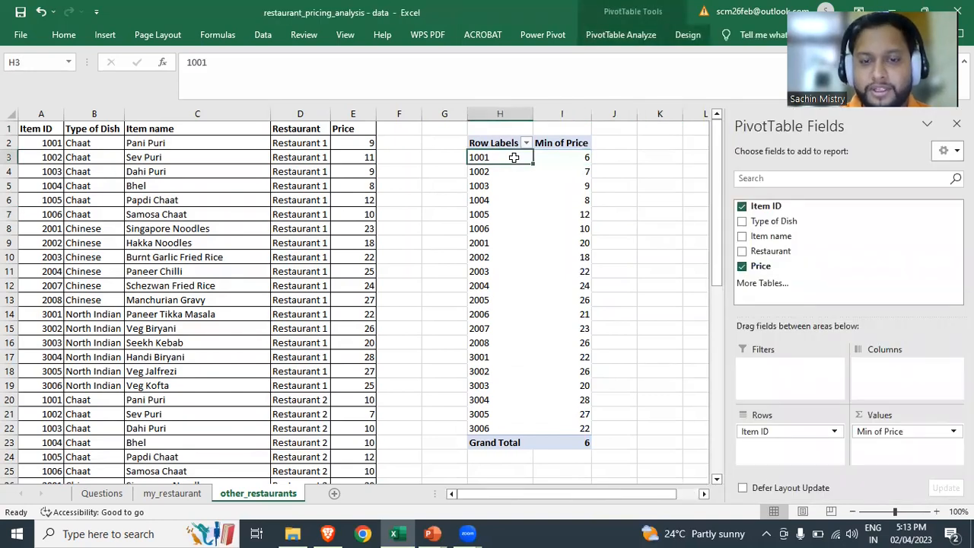
- Enter a formula in J2 of my_restaurant that references the PivotTable's minimum price for item 1001 in other_restaurants
click(183, 495)
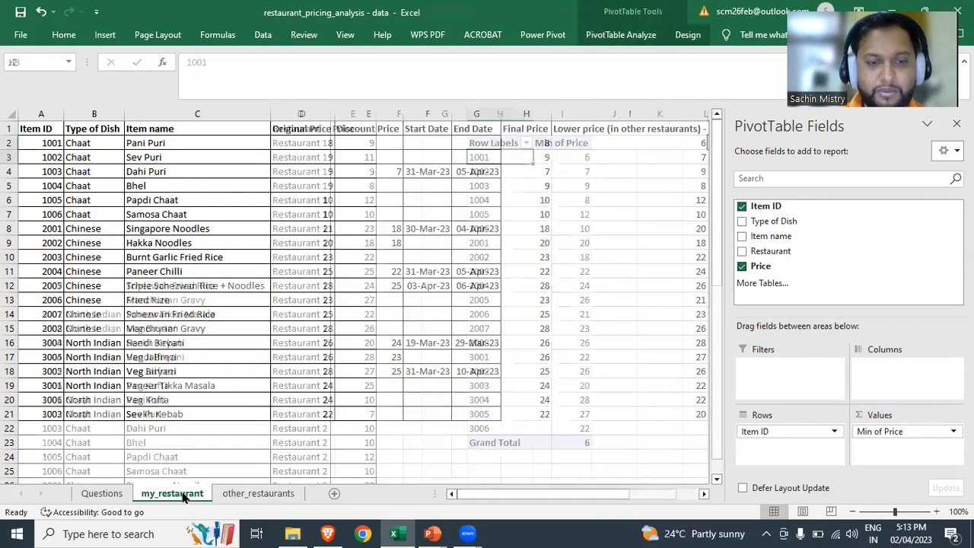
text(=)
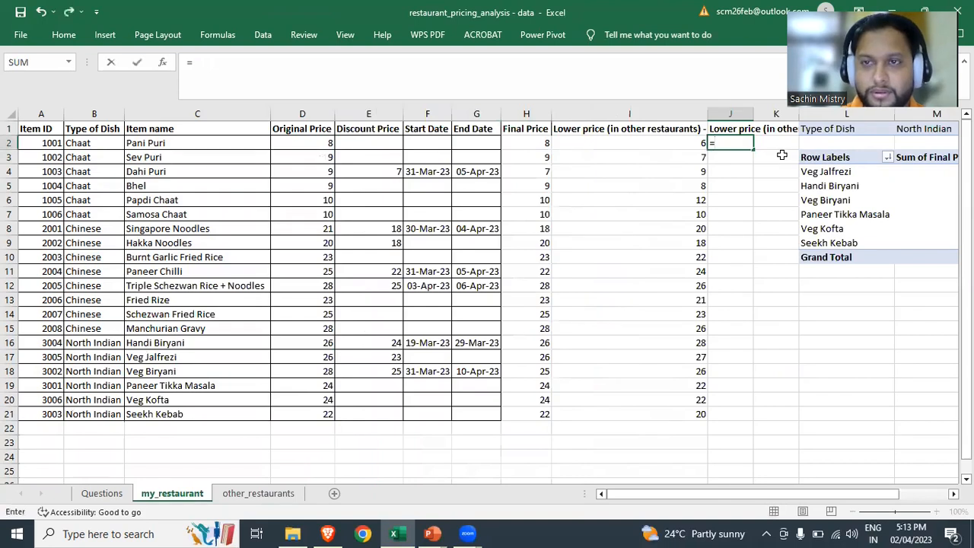
click(255, 495)
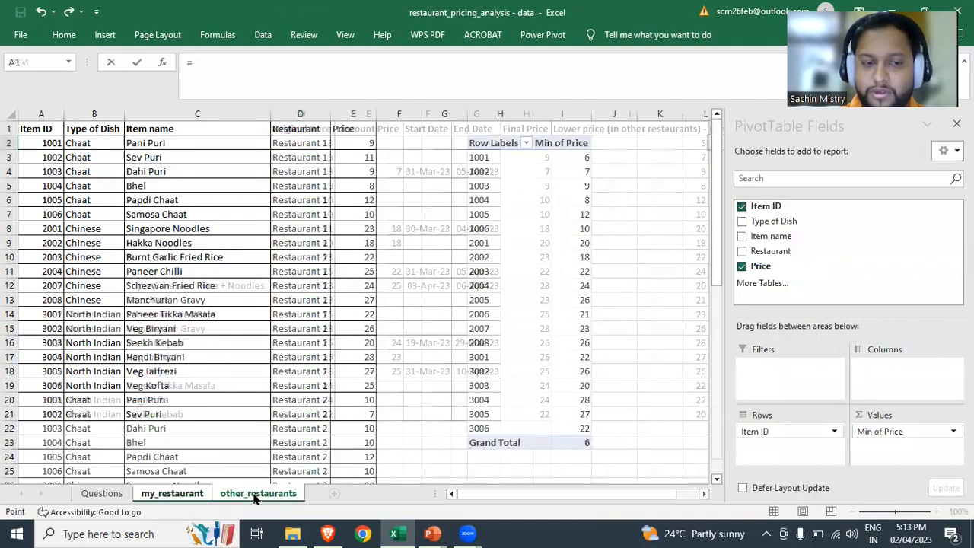
click(566, 154)
key(Return)
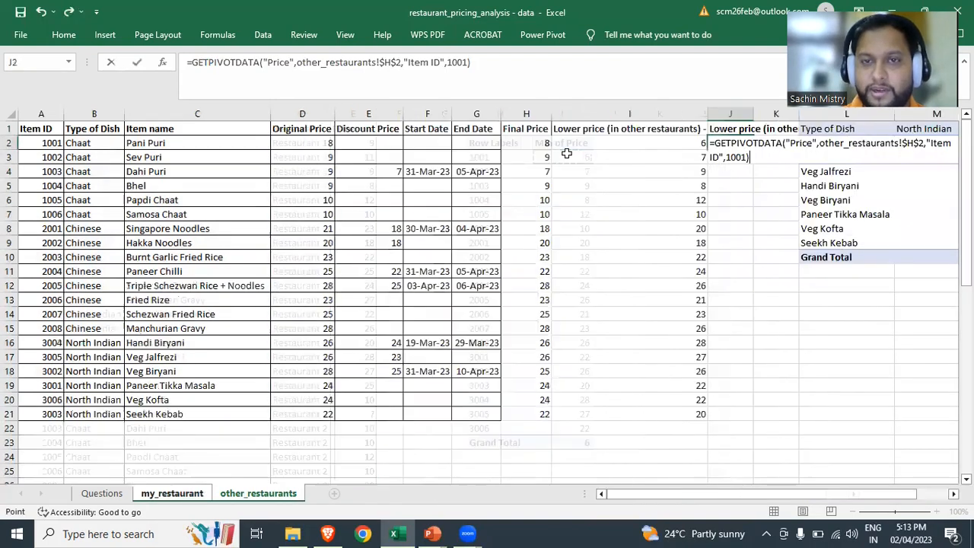
- Examine the data field, PivotTable reference and Item ID arguments of the GETPIVOTDATA formula in J2
click(727, 143)
drag(508, 62, 196, 65)
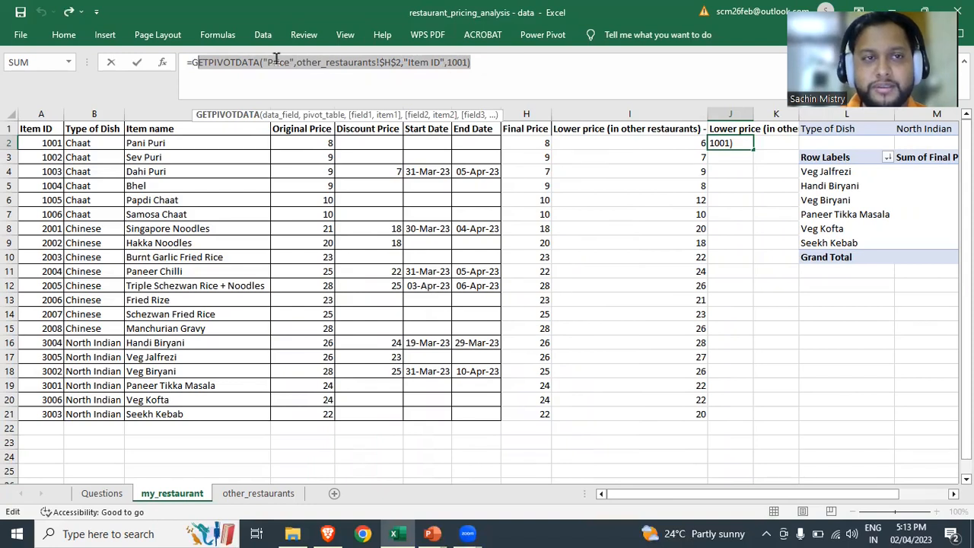
click(233, 60)
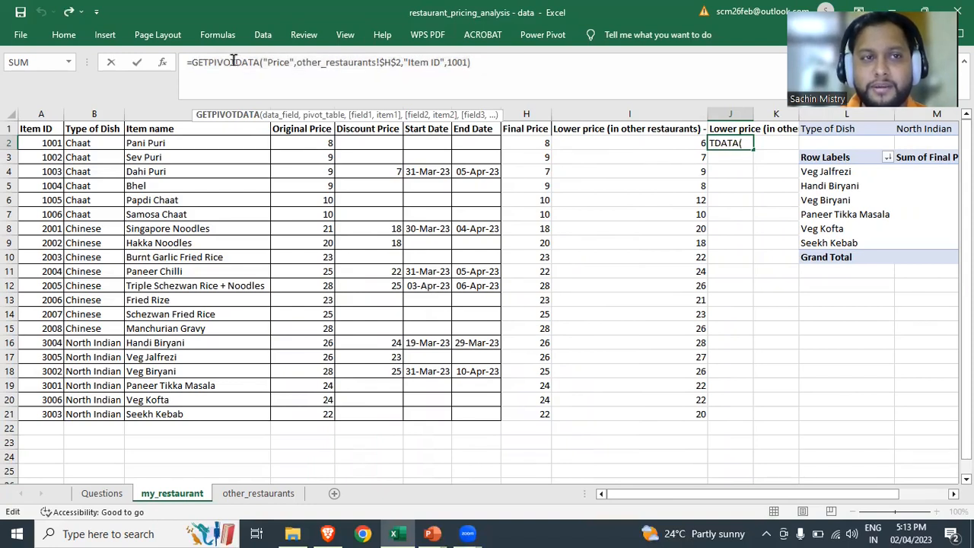
click(283, 61)
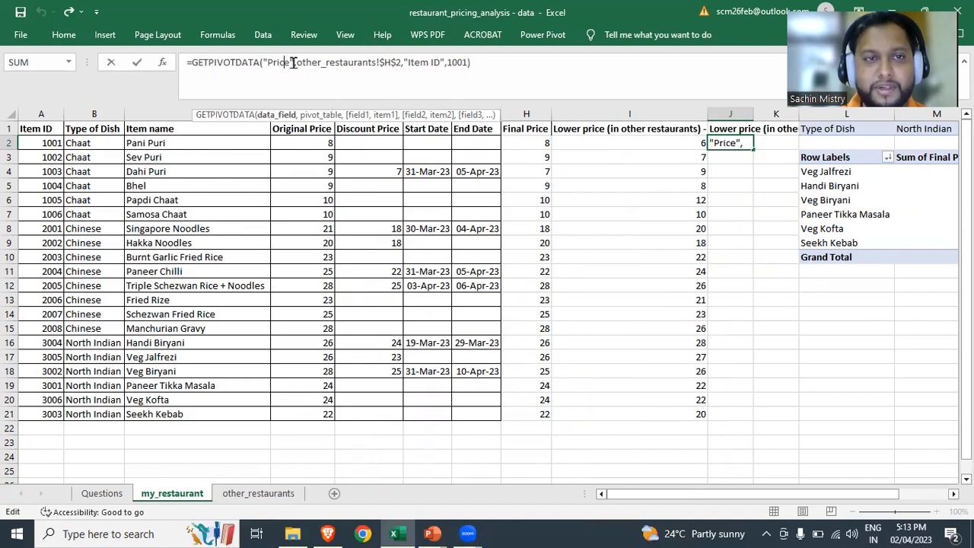
double_click(288, 62)
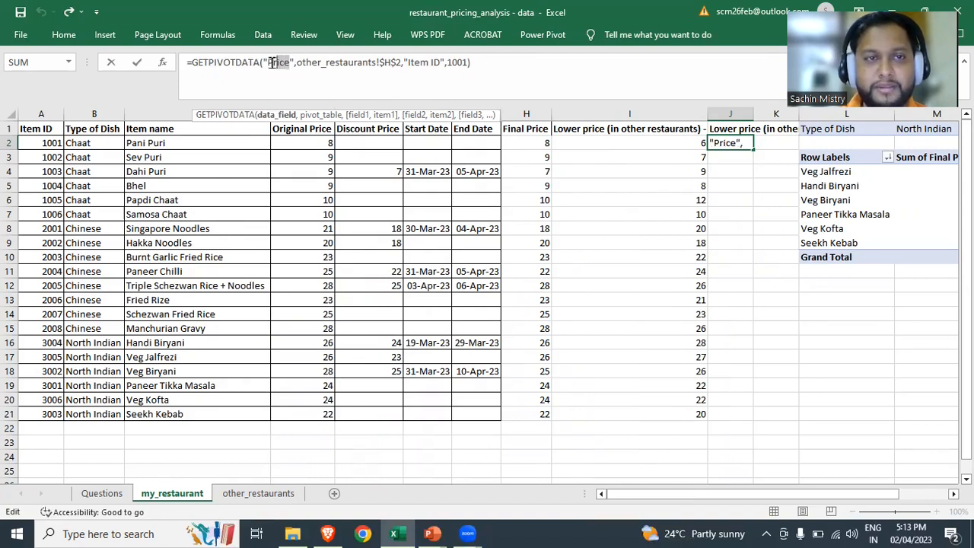
drag(301, 62, 401, 67)
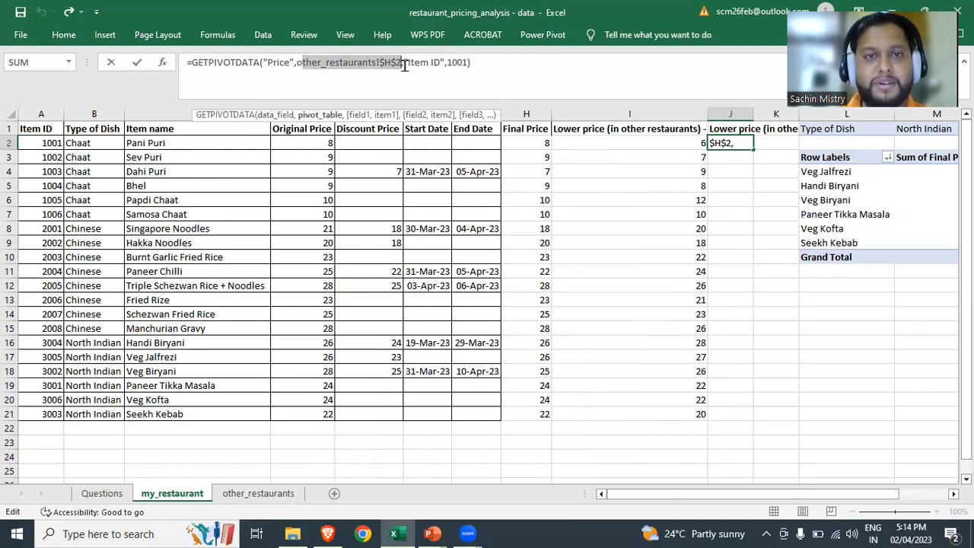
click(412, 65)
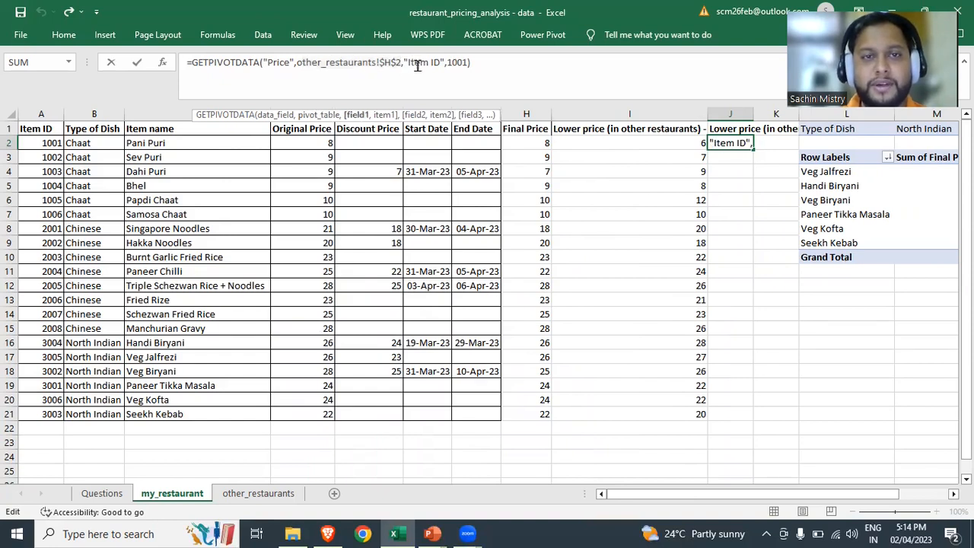
double_click(428, 64)
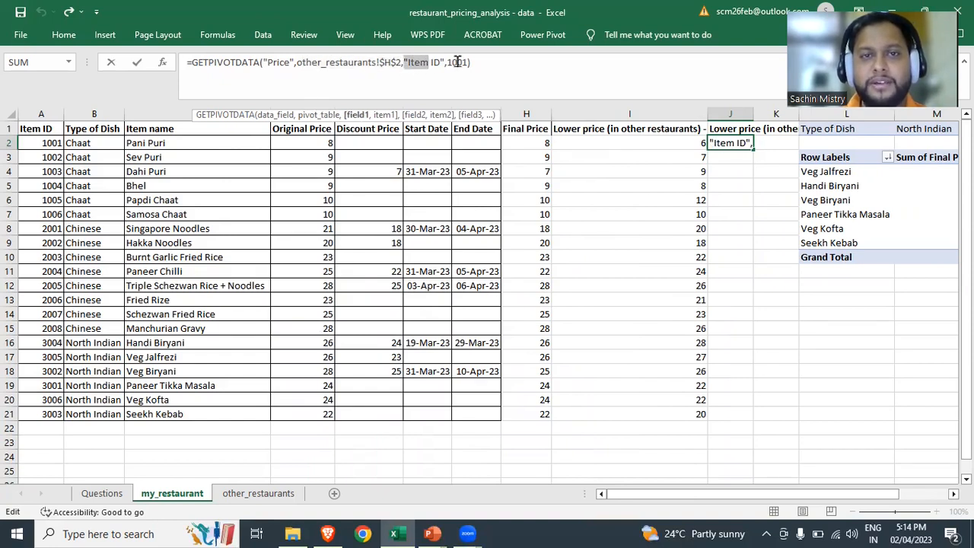
- Replace the hard-coded item 1001 in J2's GETPIVOTDATA formula with a reference to cell A2
double_click(457, 62)
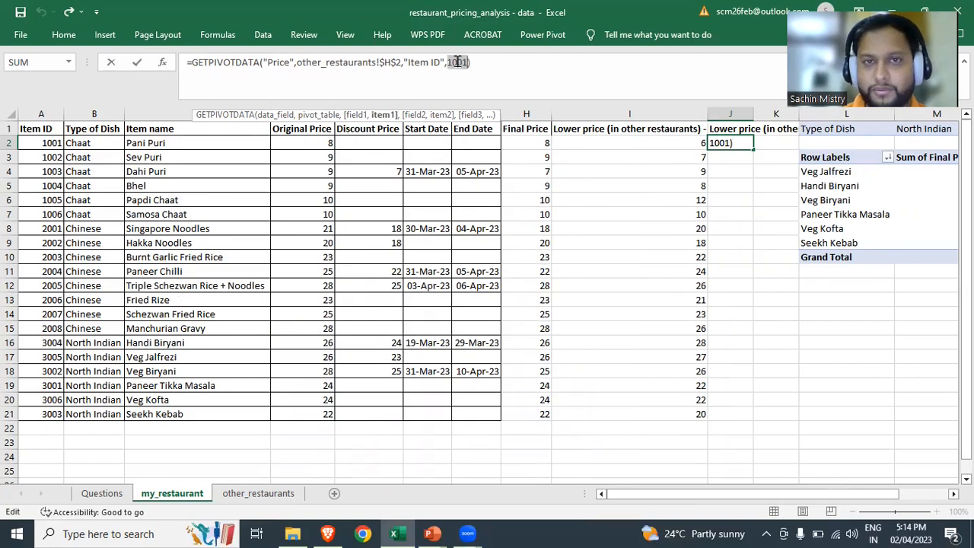
key(Delete)
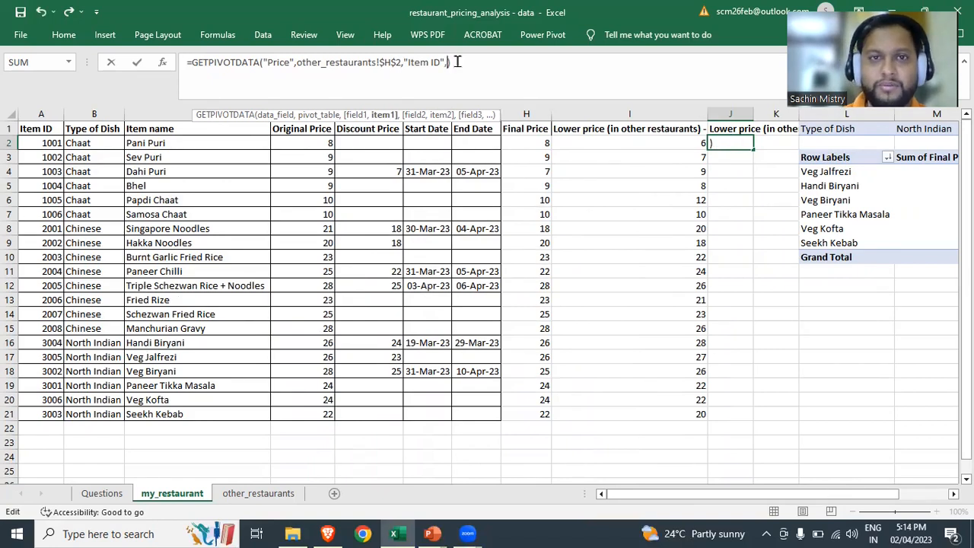
click(46, 142)
key(ctrl+Return)
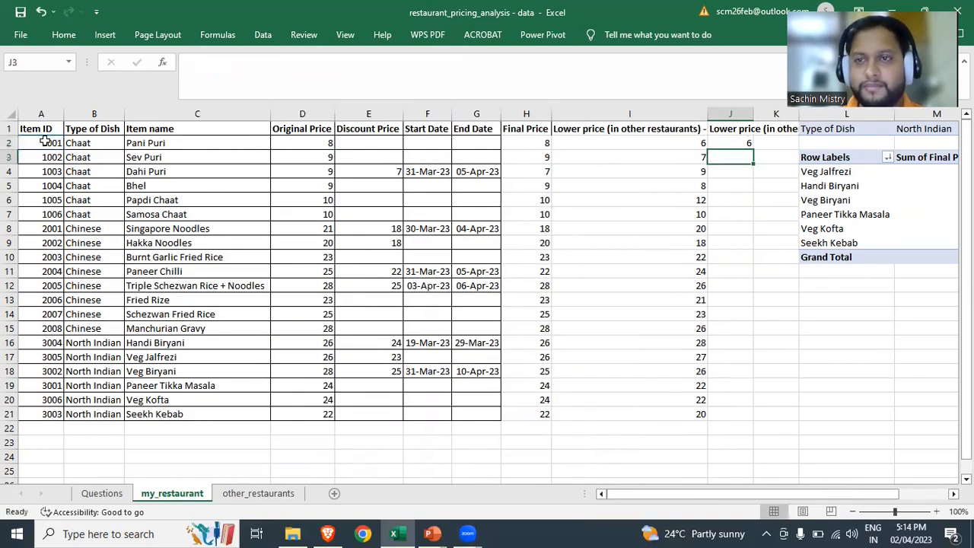
- Copy the GETPIVOTDATA formula from J2 down to J21
key(ctrl+c)
key(Down)
key(Left)
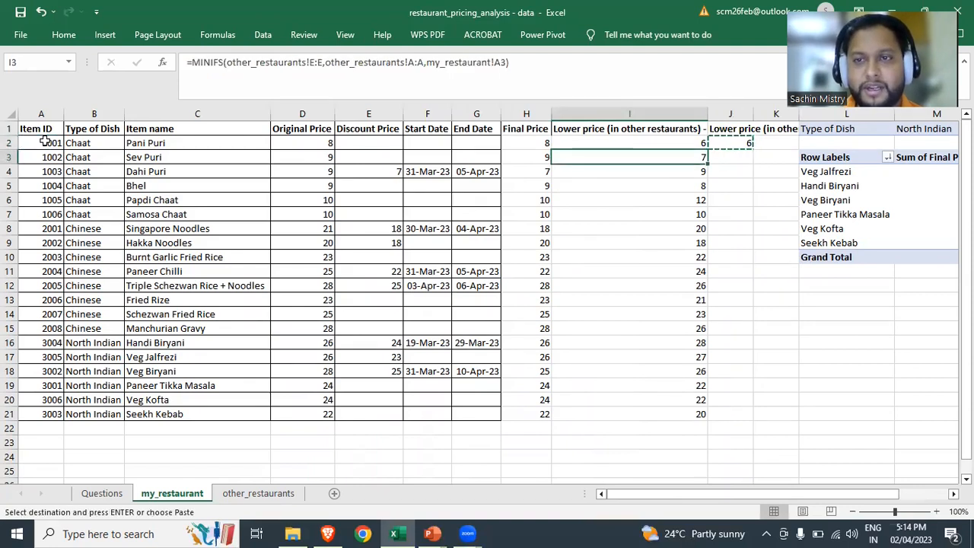
key(ctrl+Down)
key(Right)
key(ctrl+shift+Up)
key(ctrl+v)
key(Escape)
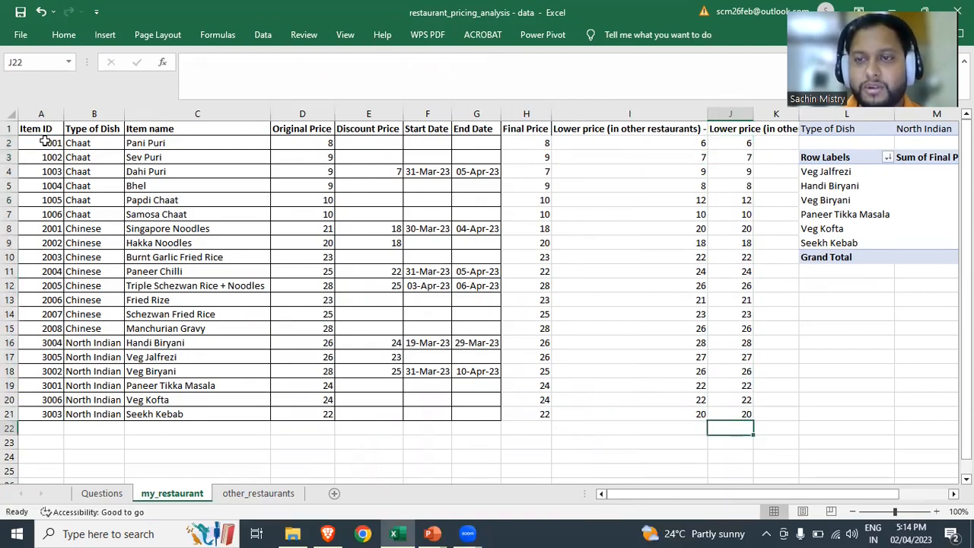
- Auto-fit the widths of columns I and J so both lower price headings fit
key(ctrl+Up)
key(Down)
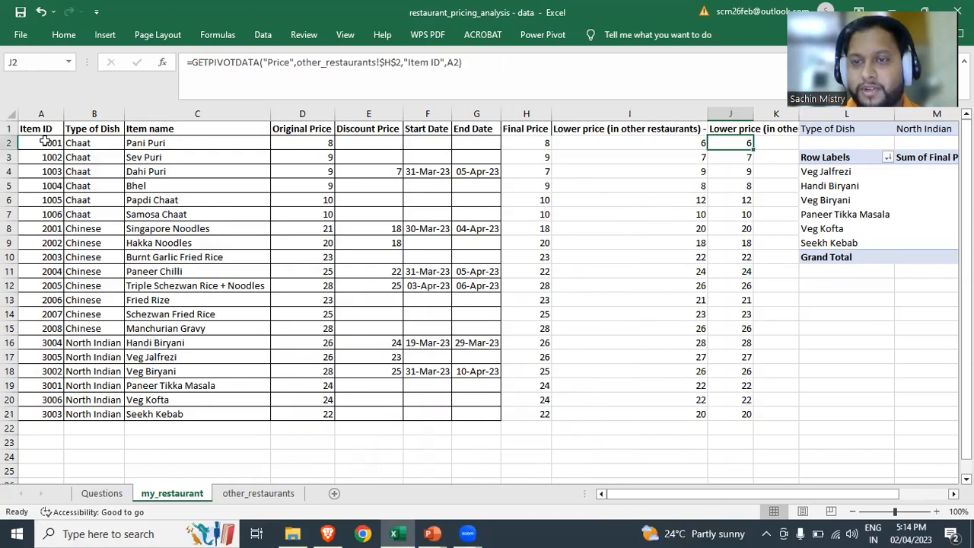
double_click(754, 113)
double_click(706, 114)
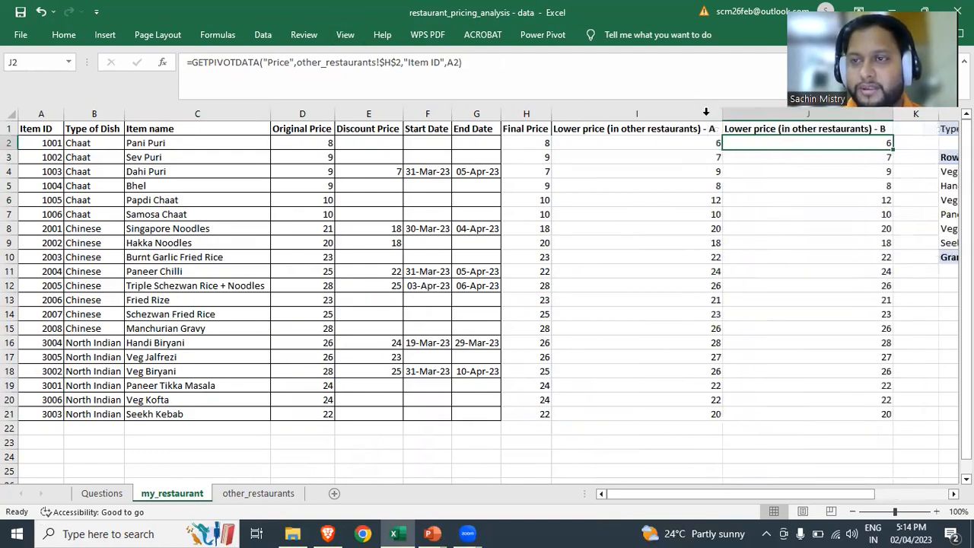
- Compare the MINIFS formula in I2 with the GETPIVOTDATA formula in J2 and its item ID cell A2
click(675, 142)
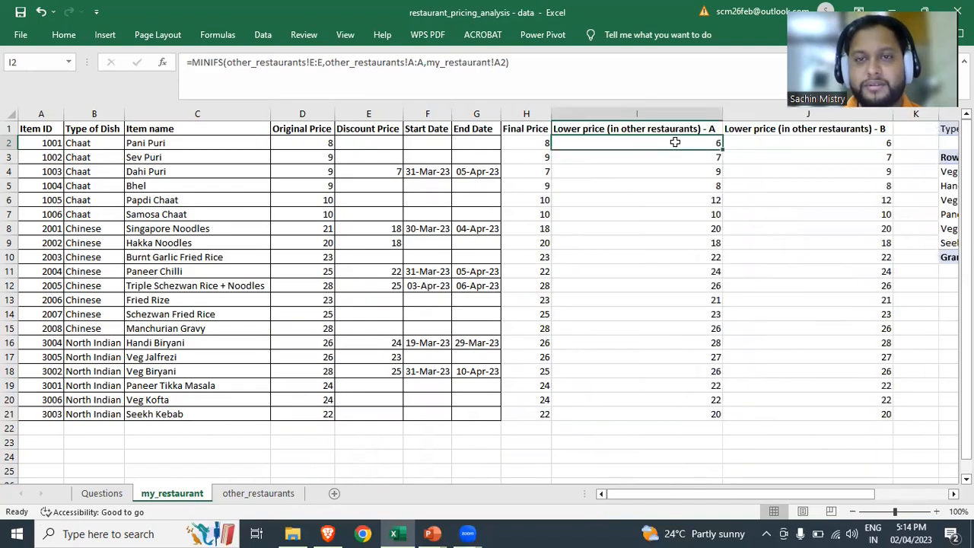
scroll(675, 143, right, 3)
click(674, 127)
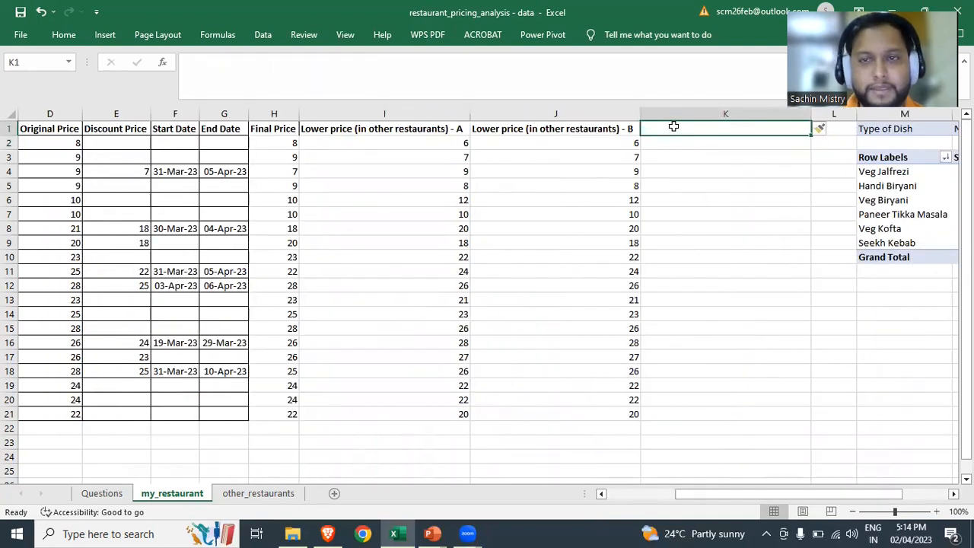
click(613, 138)
scroll(613, 138, left, 3)
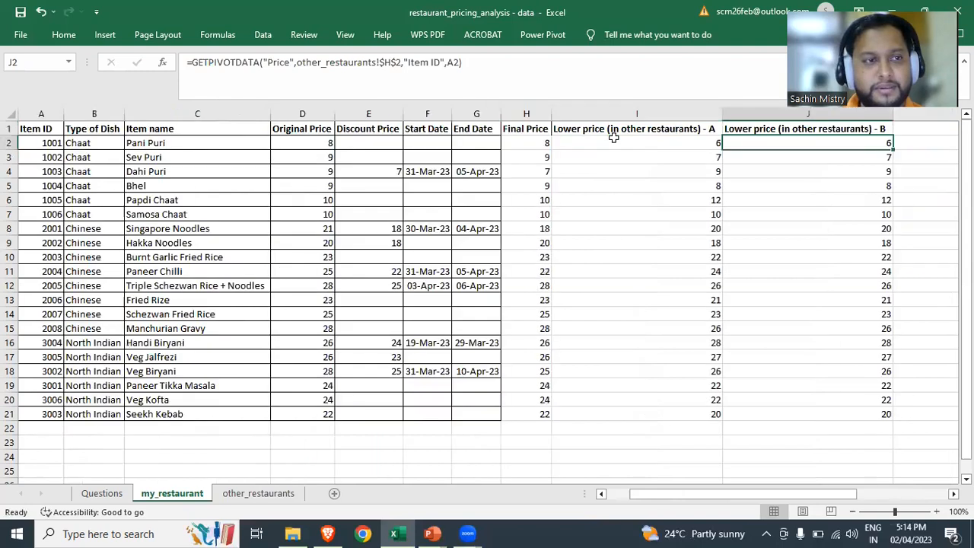
click(43, 143)
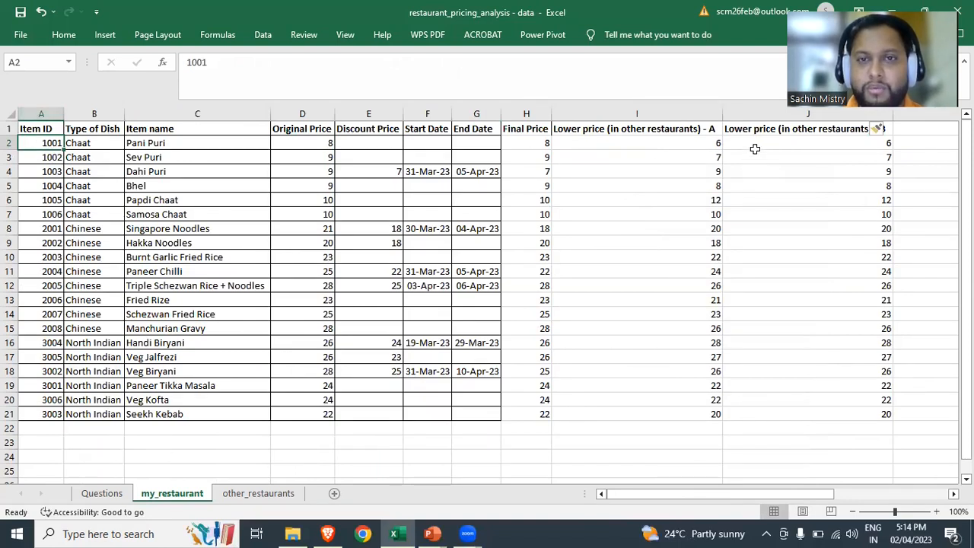
click(835, 143)
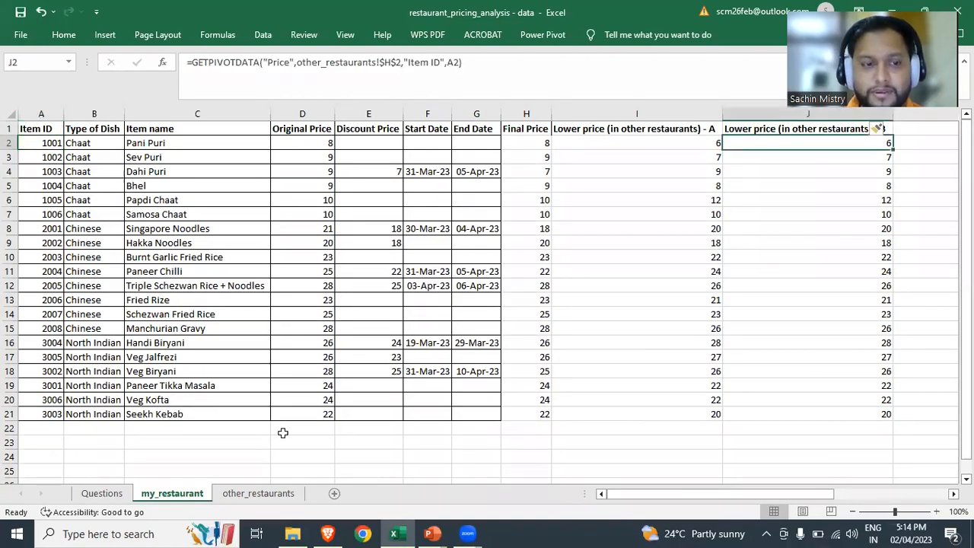
- Insert a new column before Item ID in the other_restaurants sheet and head it Helper
click(260, 494)
click(185, 239)
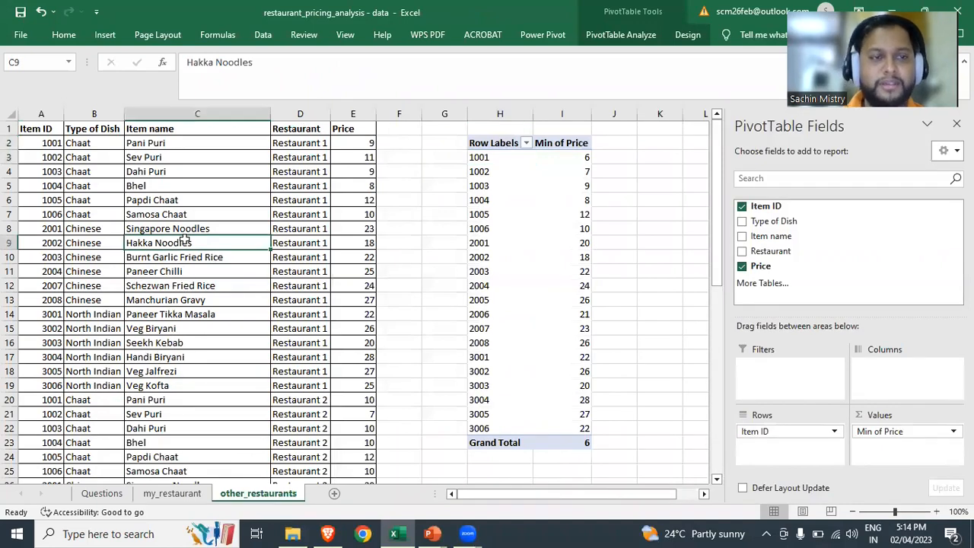
key(ctrl+Left)
key(ctrl+Up)
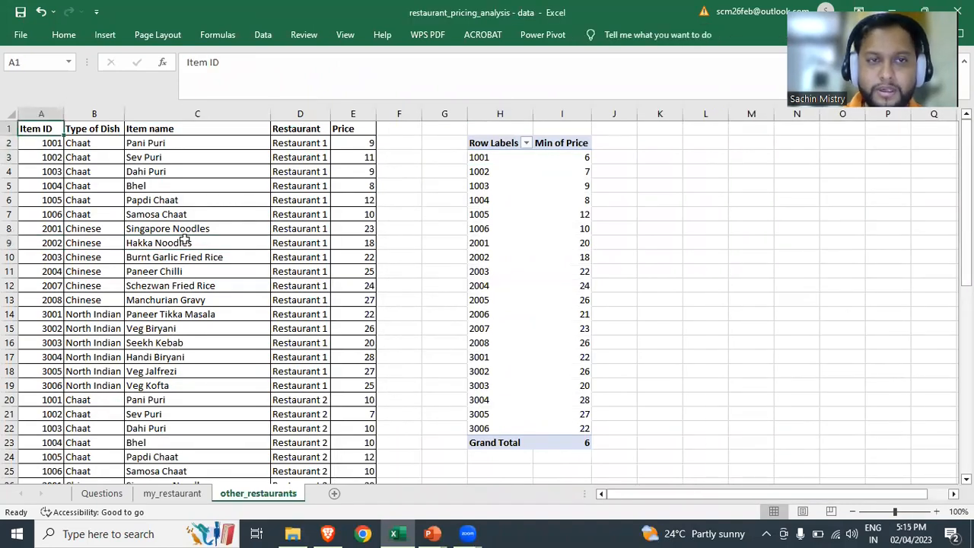
key(ctrl+shift+Down)
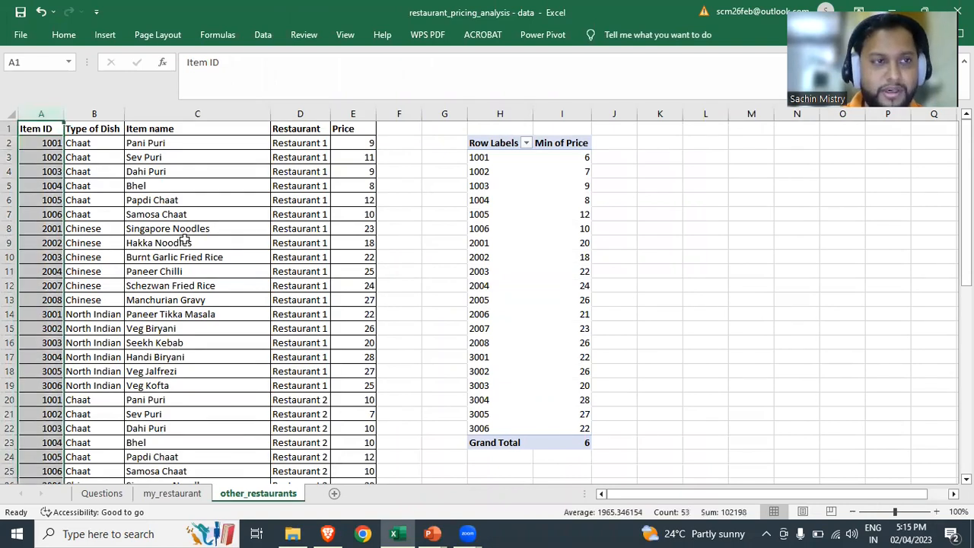
key(ctrl+Up)
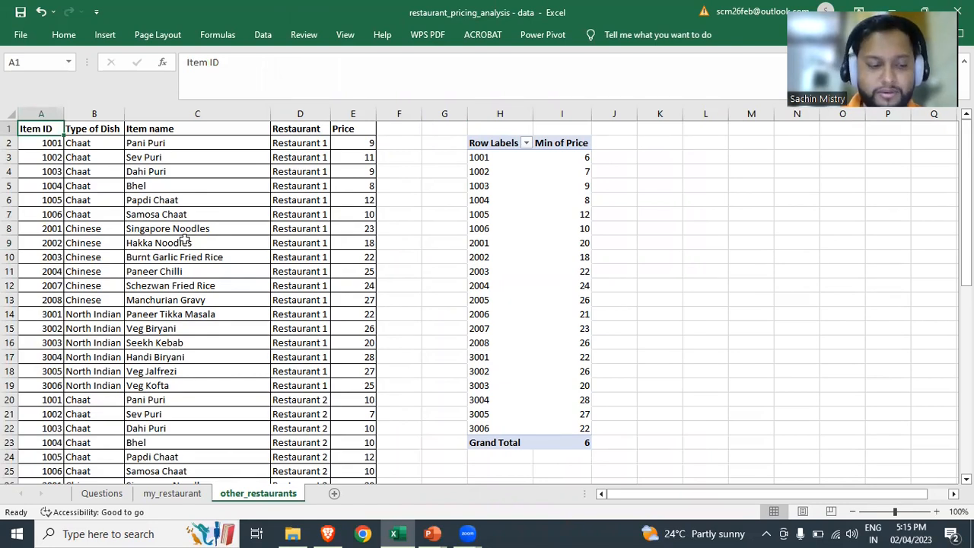
key(ctrl+shift+Down)
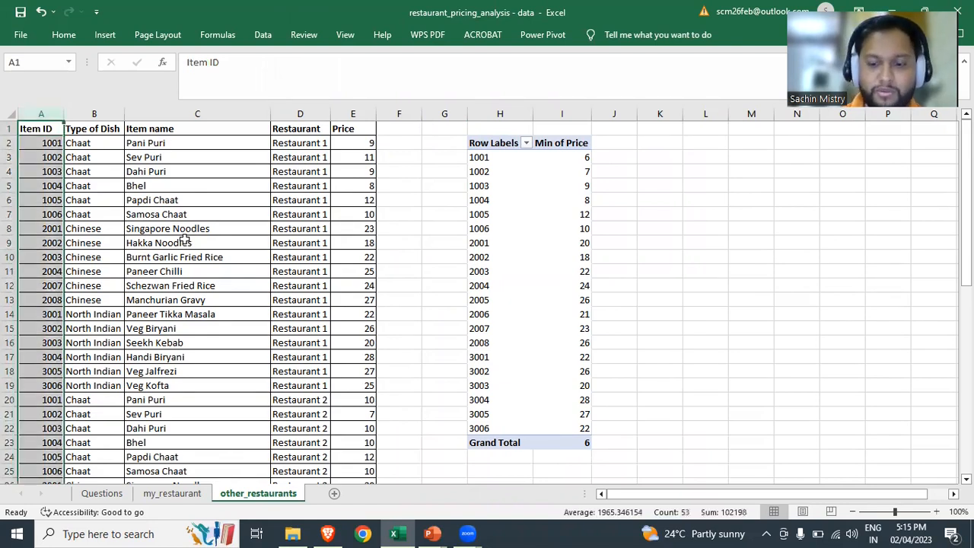
key(ctrl+shift+plus)
text(Helper)
key(Return)
- Enter =CONCAT(B2,"-",F2) in A2 to join the item ID and price with a hyphen
text(=conc)
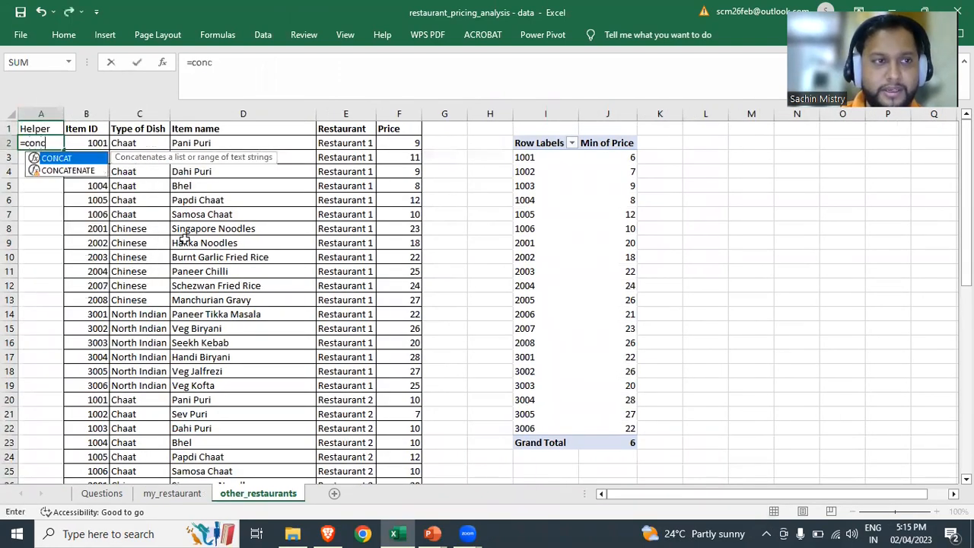
key(Tab)
key(Right)
text(,)
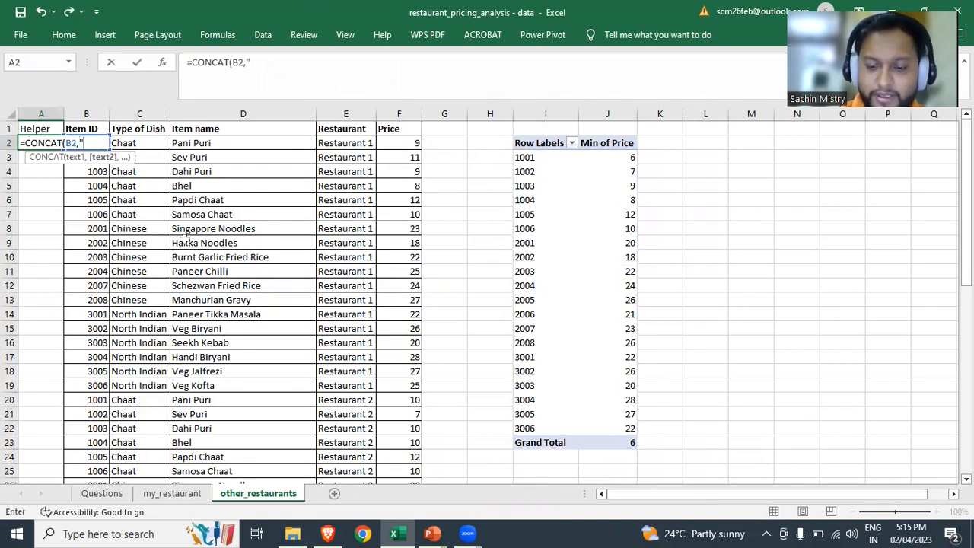
text("-",)
key(Right)
key(Right)
key(Right)
key(Right)
key(Right)
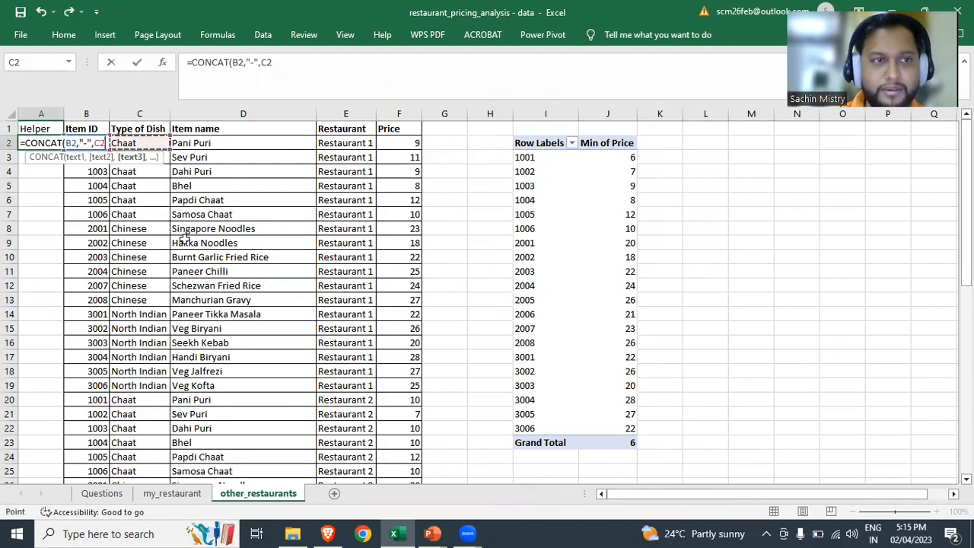
key(ctrl+Return)
- Copy the CONCAT formula from A2 down the Helper column to the last data row
key(ctrl+c)
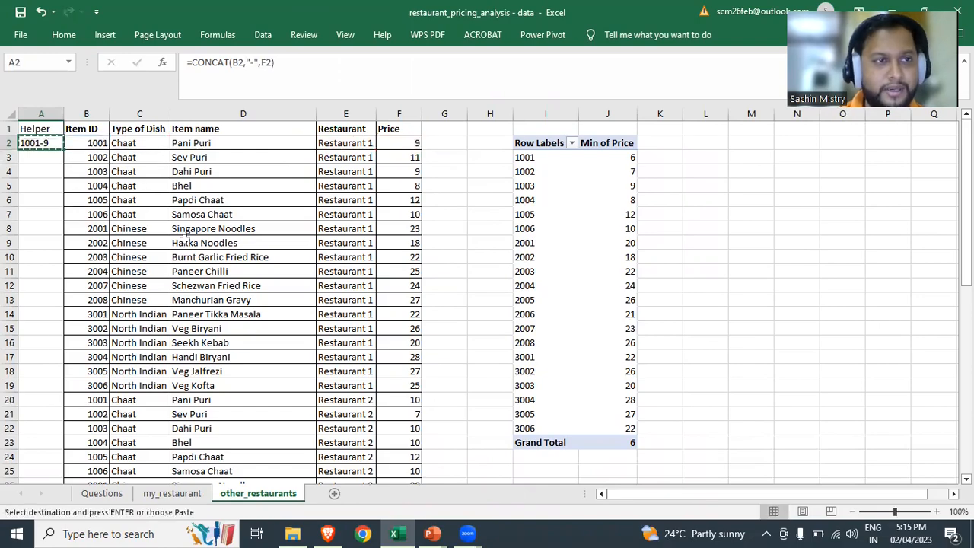
key(Right)
key(ctrl+Down)
key(Left)
key(ctrl+shift+Up)
key(ctrl+v)
key(Escape)
key(ctrl+Home)
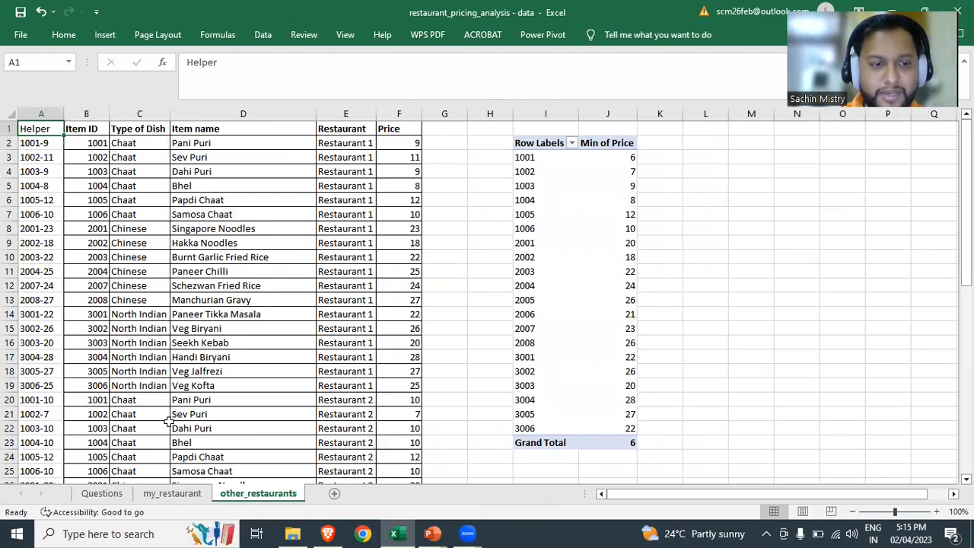
- Add the heading Restaurant in K1 of the my_restaurant sheet
click(172, 494)
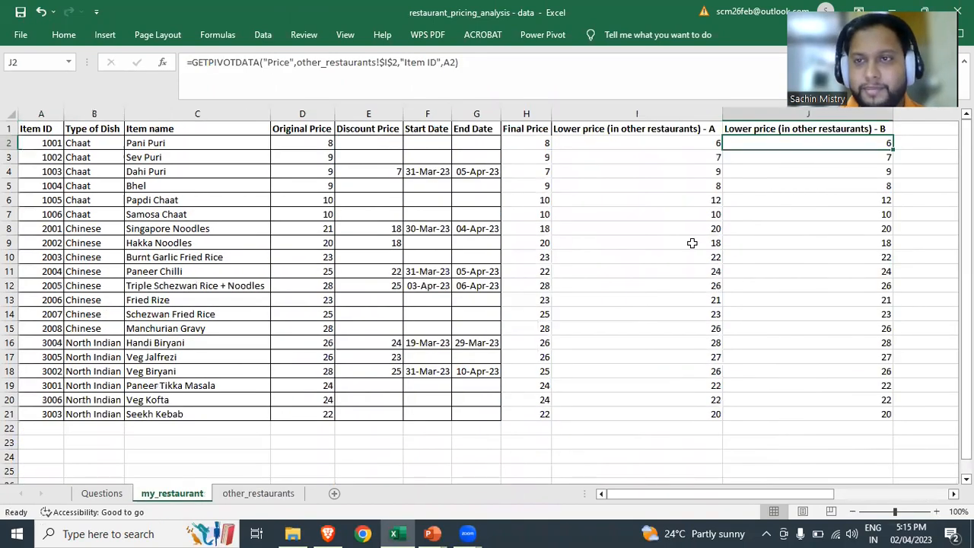
click(917, 138)
key(Up)
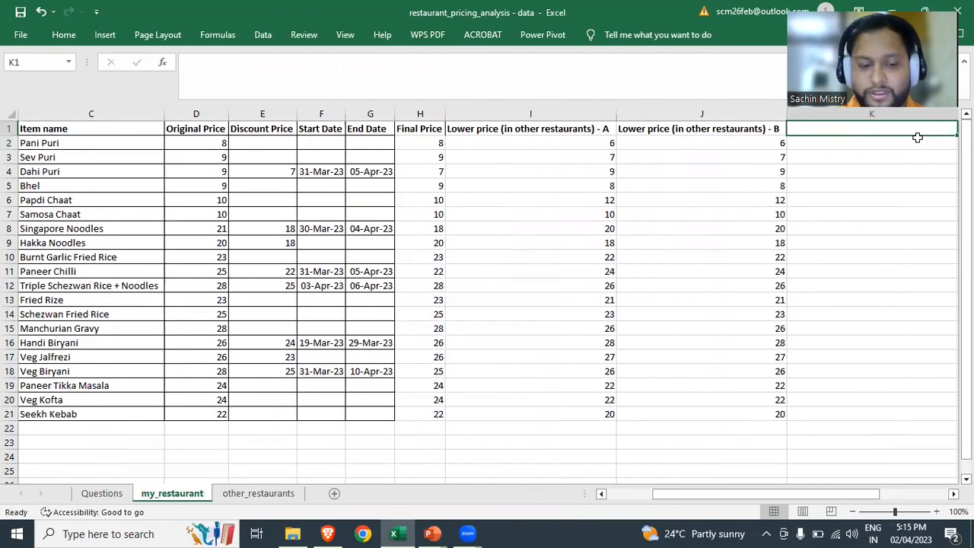
text(Restaurant)
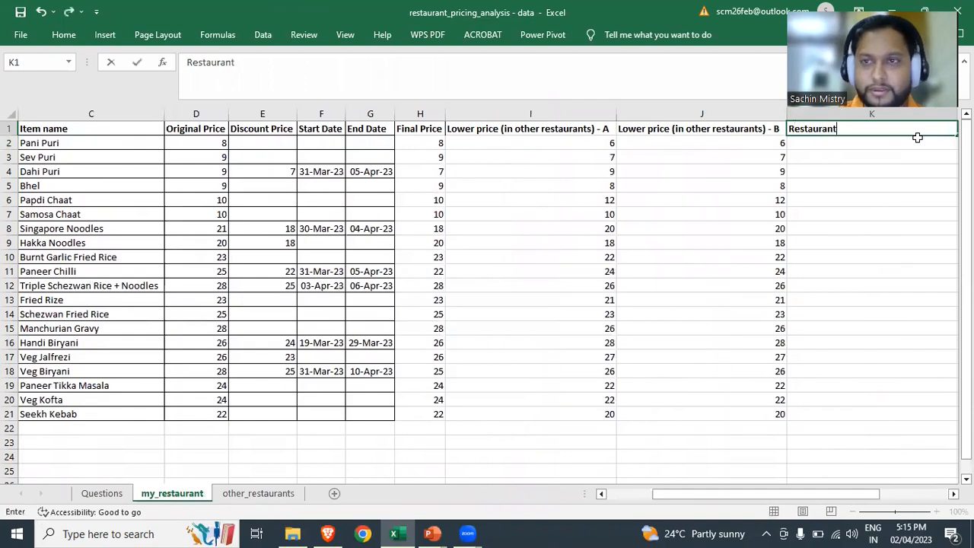
key(Return)
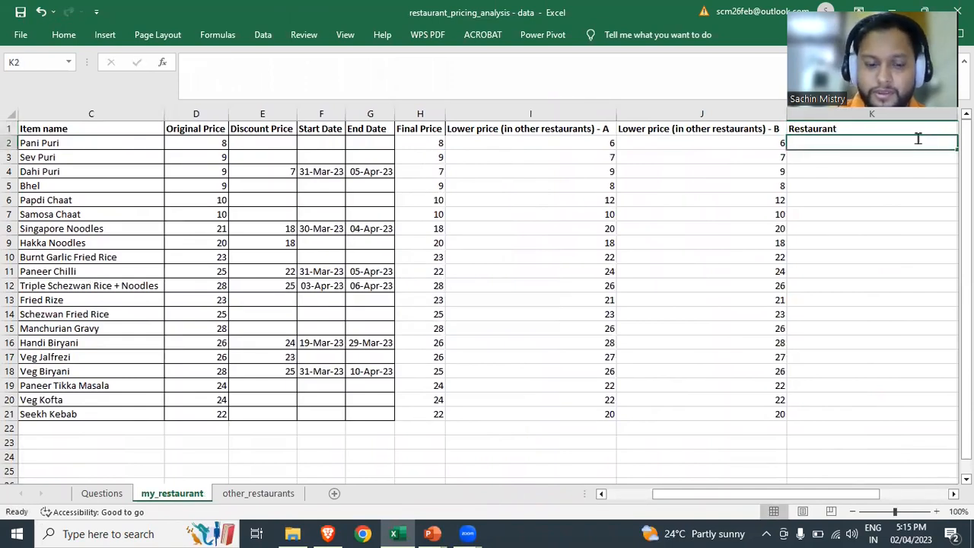
- Start a VLOOKUP formula in K2 of the my_restaurant sheet with CONCAT(A2,J2) as the lookup value
text(=vl)
key(Tab)
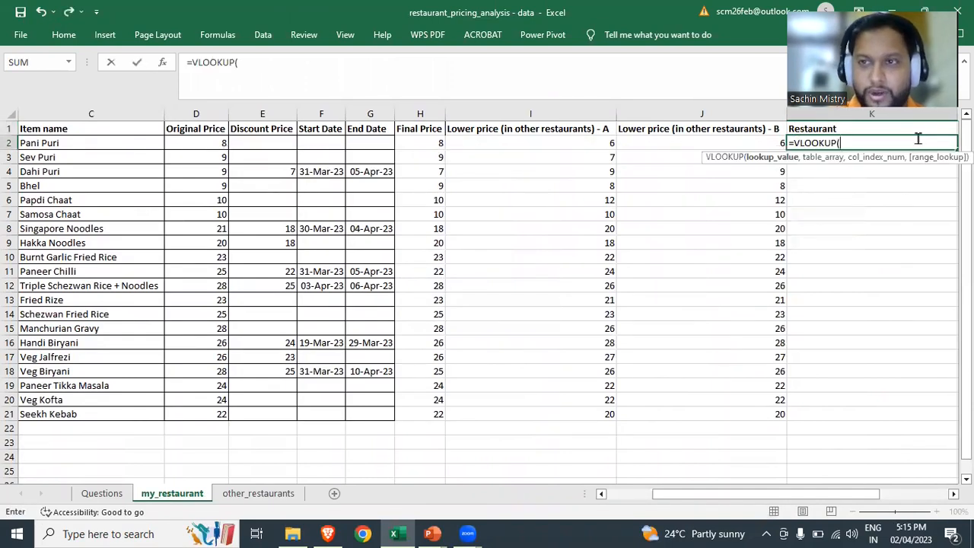
text(conca)
key(Tab)
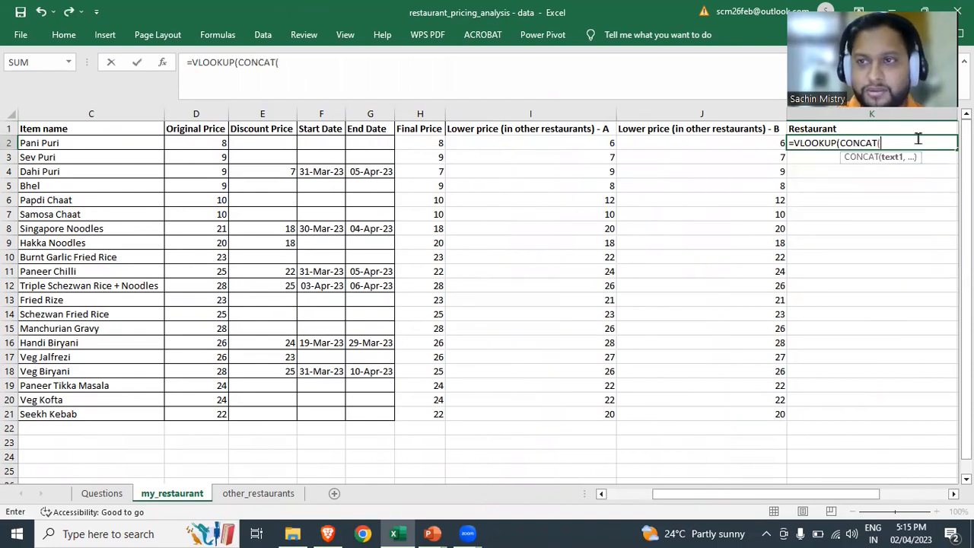
key(Left)
key(Left)
key(Left)
key(Left)
key(Left)
key(Left)
key(Left)
key(Left)
key(Left)
key(Left)
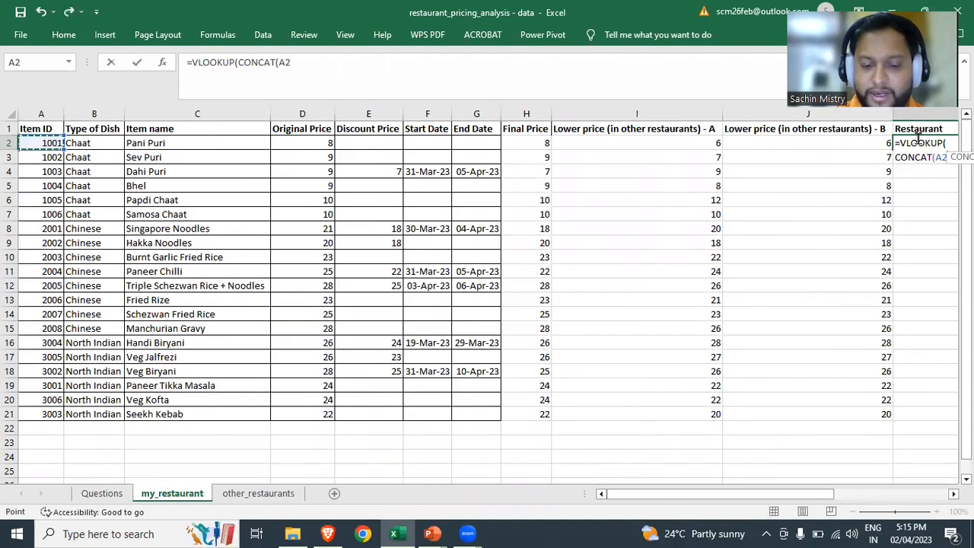
text(,)
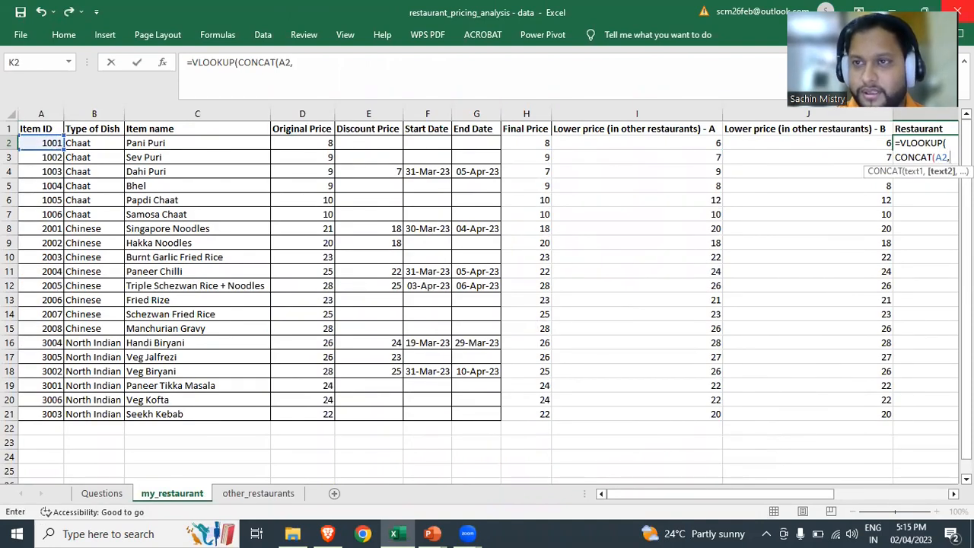
click(754, 144)
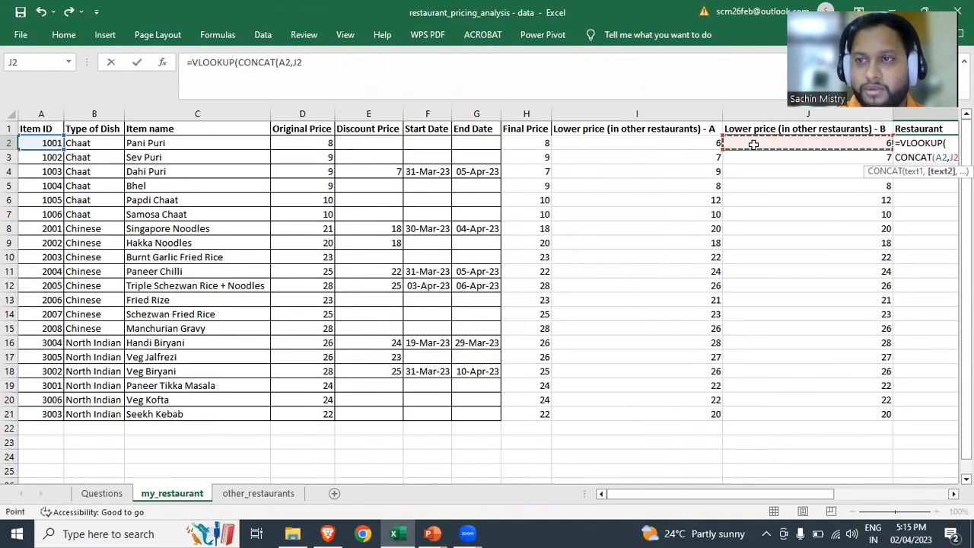
text(),)
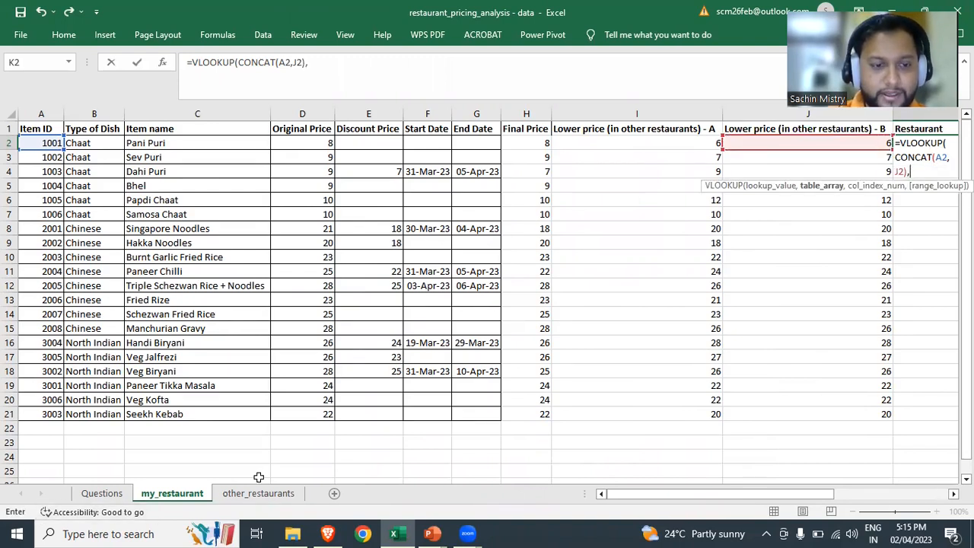
- Complete the VLOOKUP with columns A:E of the other_restaurants sheet as the table array, column index 5 and range lookup 0
click(266, 499)
click(37, 113)
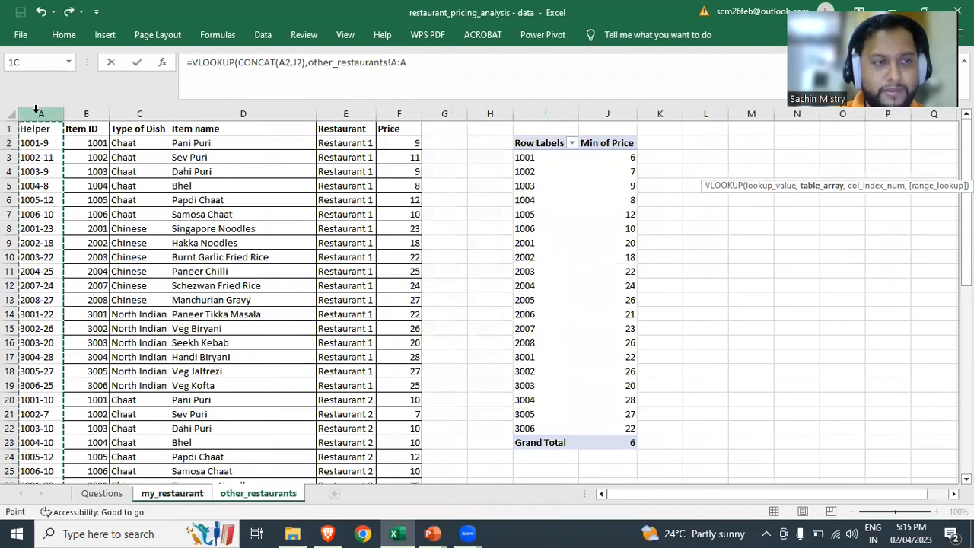
key(shift+Right)
key(shift+Right)
key(shift+Right)
key(shift+Right)
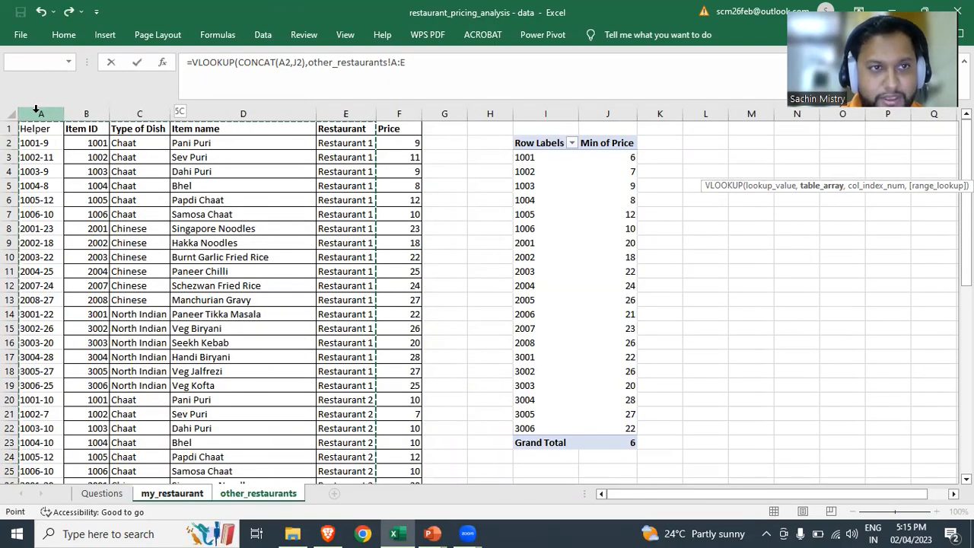
text(,5,0))
key(Return)
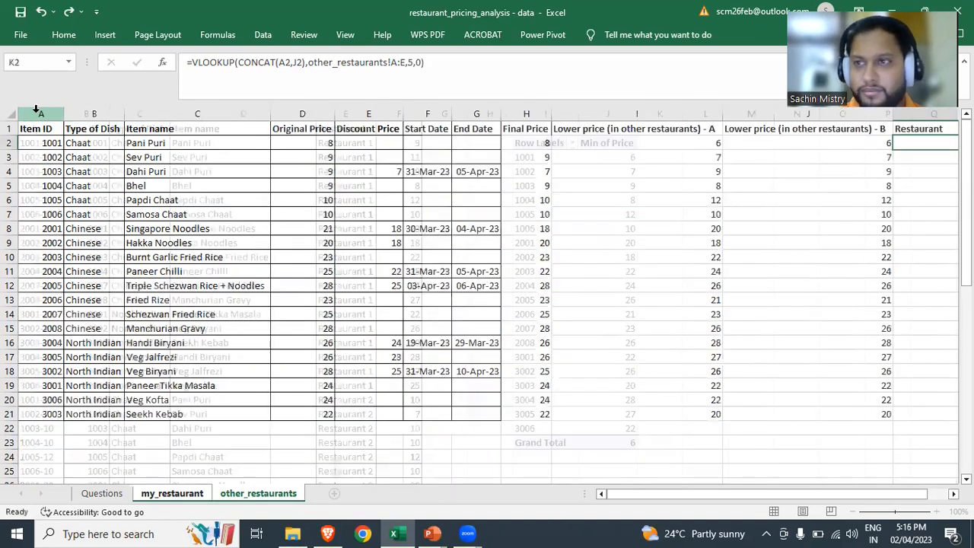
- Add a "-" separator between A2 and J2 in the CONCAT part of the K2 formula
click(306, 64)
click(294, 64)
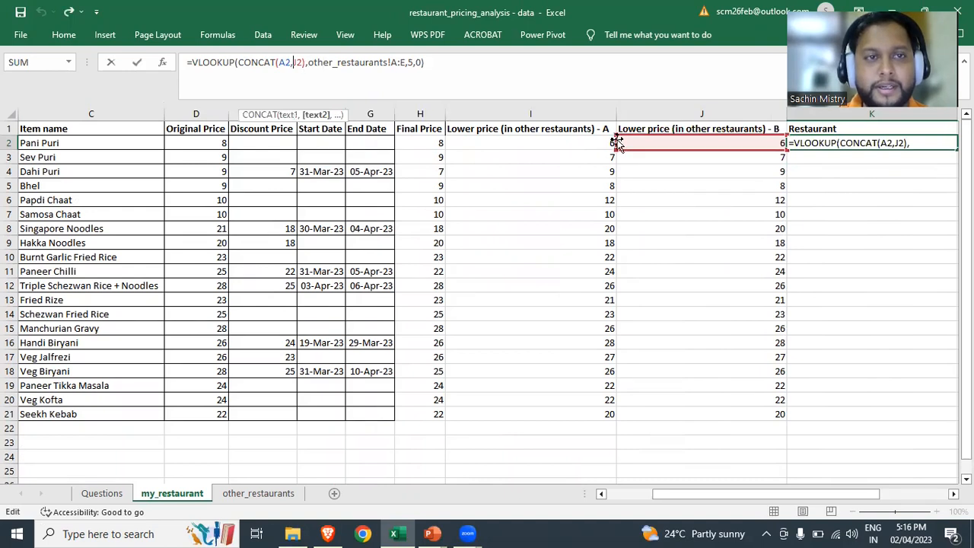
text("-",)
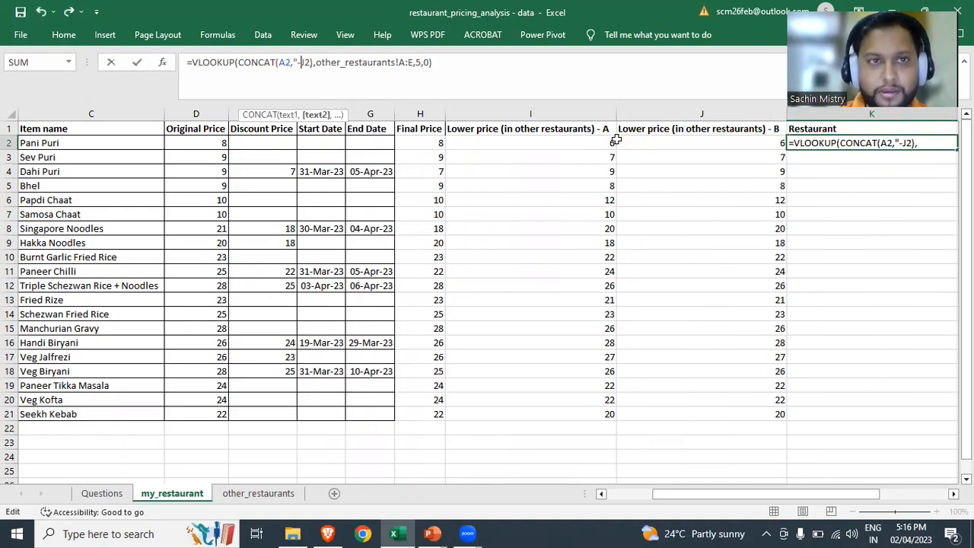
key(ctrl+Return)
- Copy the VLOOKUP formula from K2 down the Restaurant column to K21
key(ctrl+c)
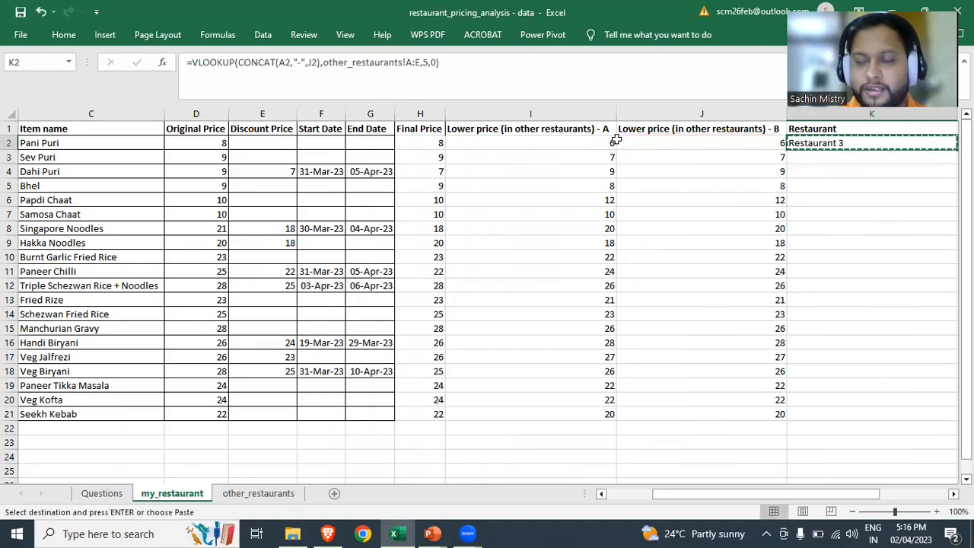
key(Left)
key(ctrl+Down)
key(Right)
key(ctrl+shift+Up)
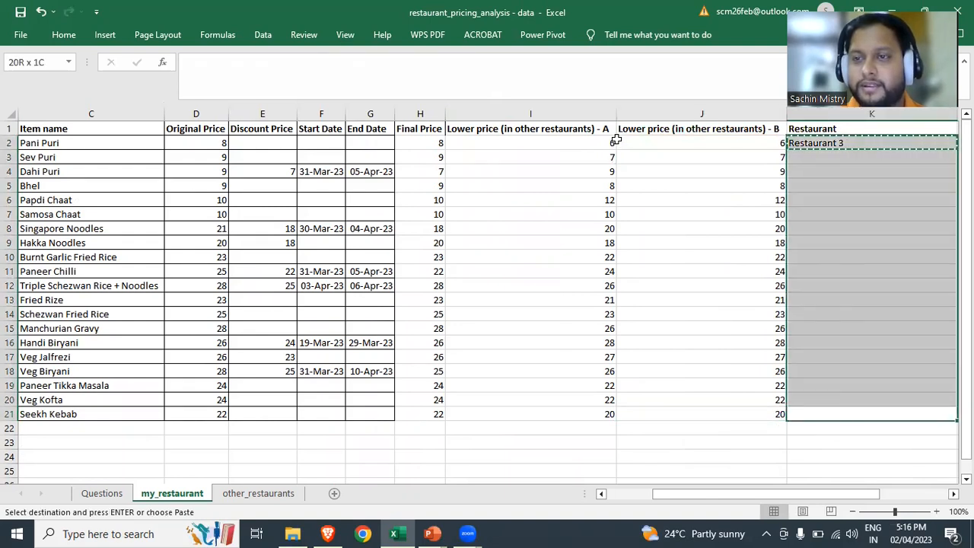
key(Return)
key(ctrl+Up)
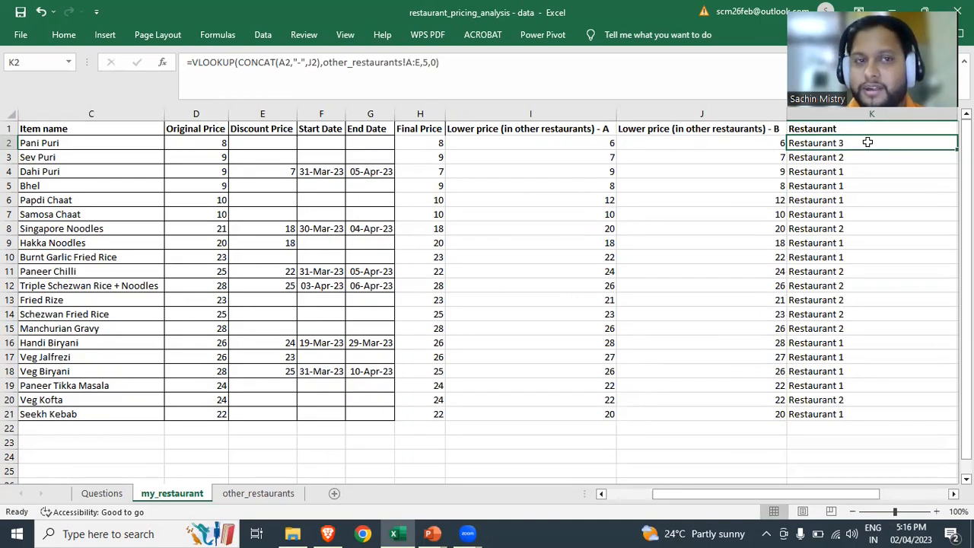
- Add filters to the header row and filter Type of Dish to Chinese only
key(ctrl+Home)
key(ctrl+shift+l)
key(Right)
key(alt+Down)
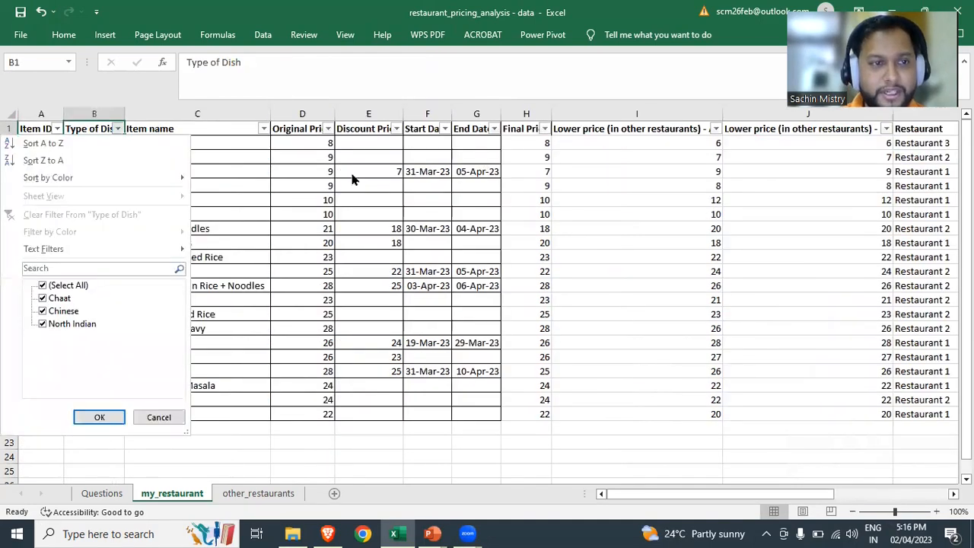
click(43, 285)
click(43, 310)
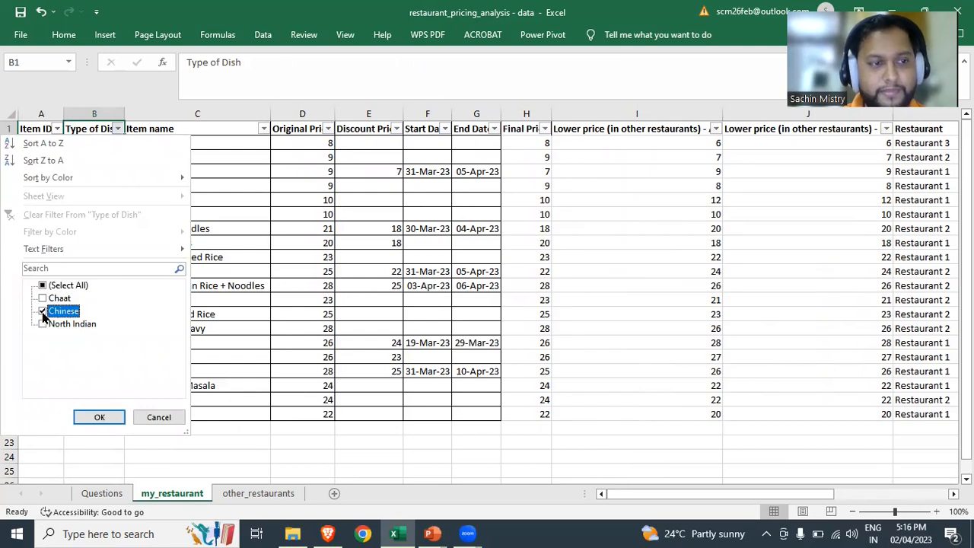
click(99, 417)
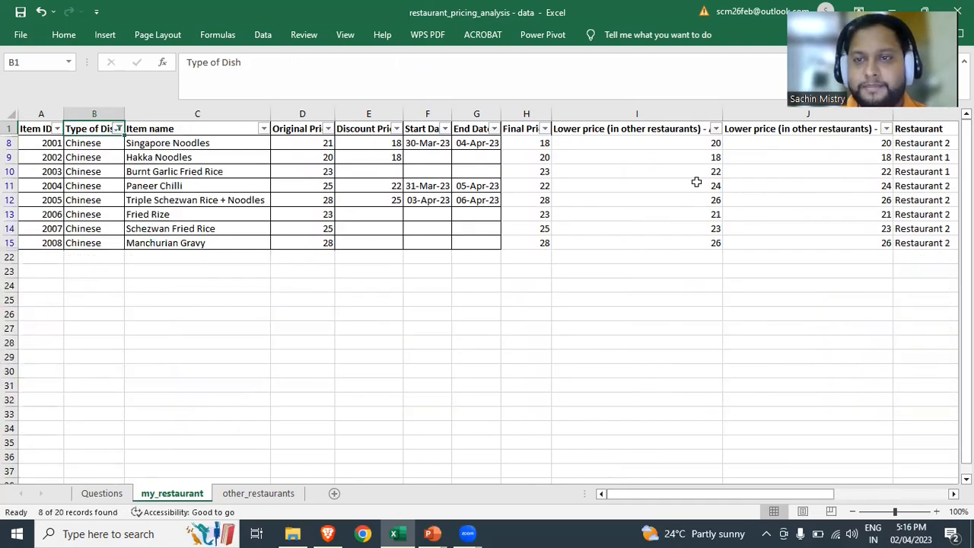
- Review the lower prices and restaurants for the Chinese dishes, and read the remaining questions in the Questions sheet
click(696, 183)
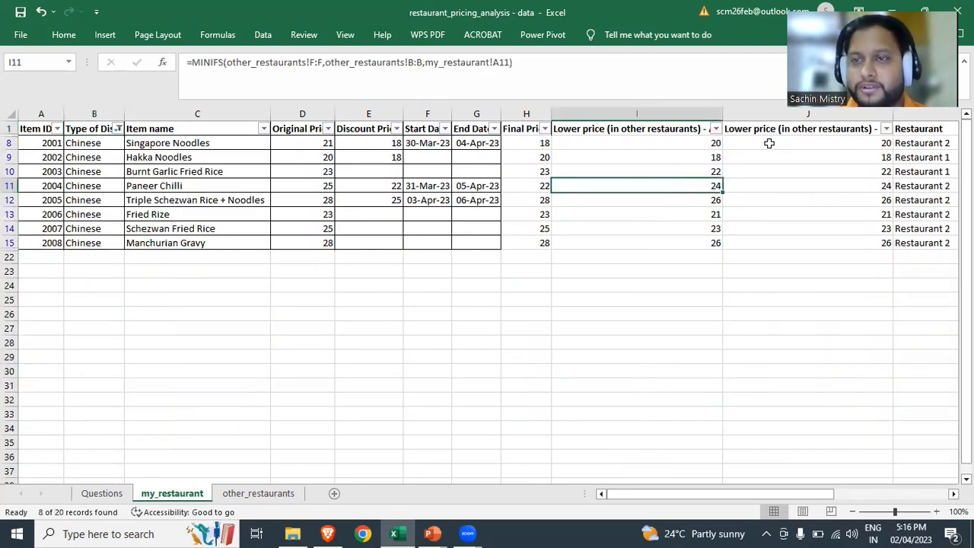
click(916, 146)
click(107, 496)
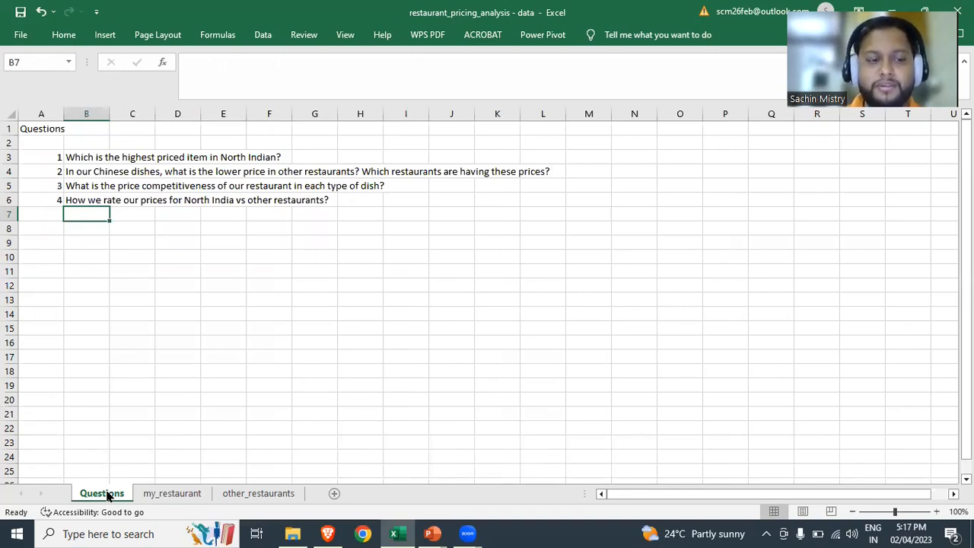
- Return to the my_restaurant sheet and remove the filters from the table
click(170, 495)
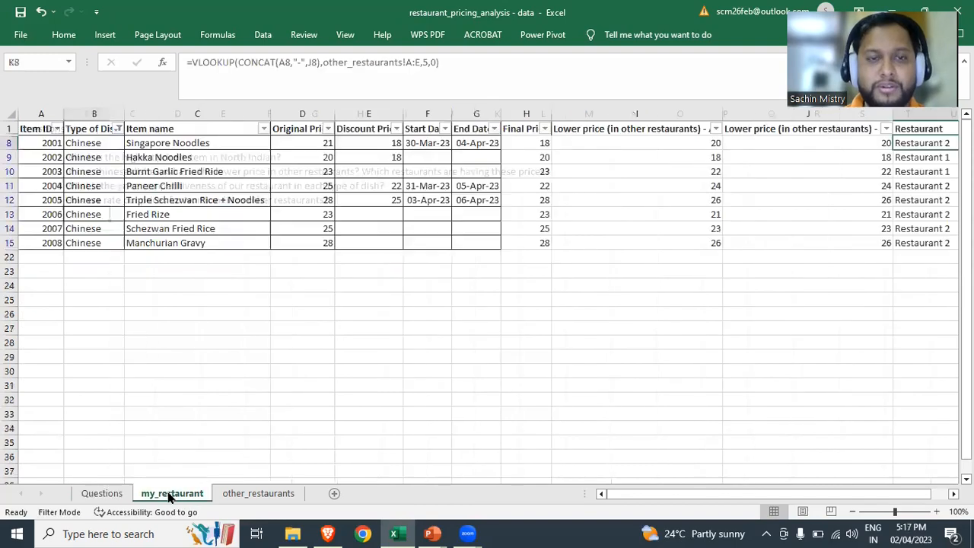
click(252, 252)
click(225, 212)
key(ctrl+shift+l)
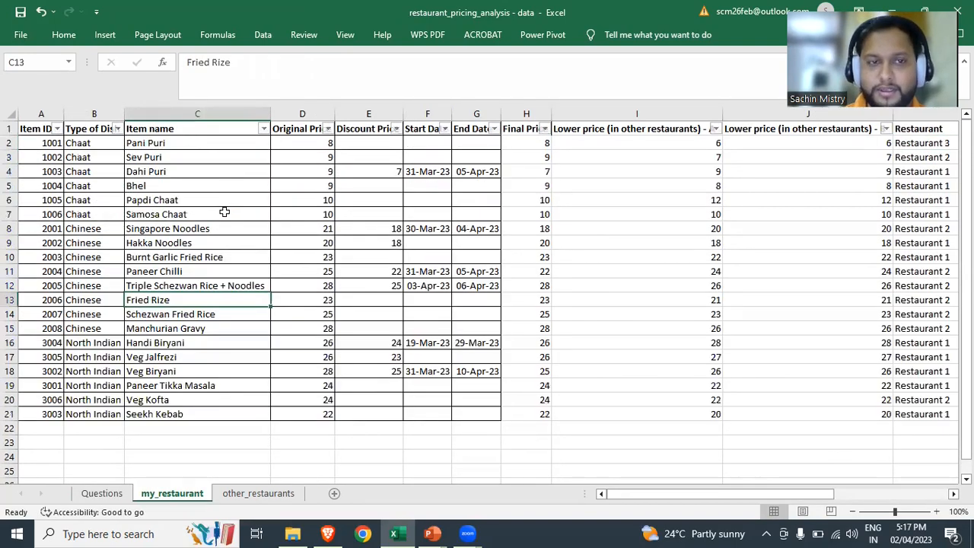
- Add the heading Price tag in L1, beside the Restaurant column
key(ctrl+Up)
key(Right)
key(Right)
key(Right)
key(Right)
key(Right)
key(Right)
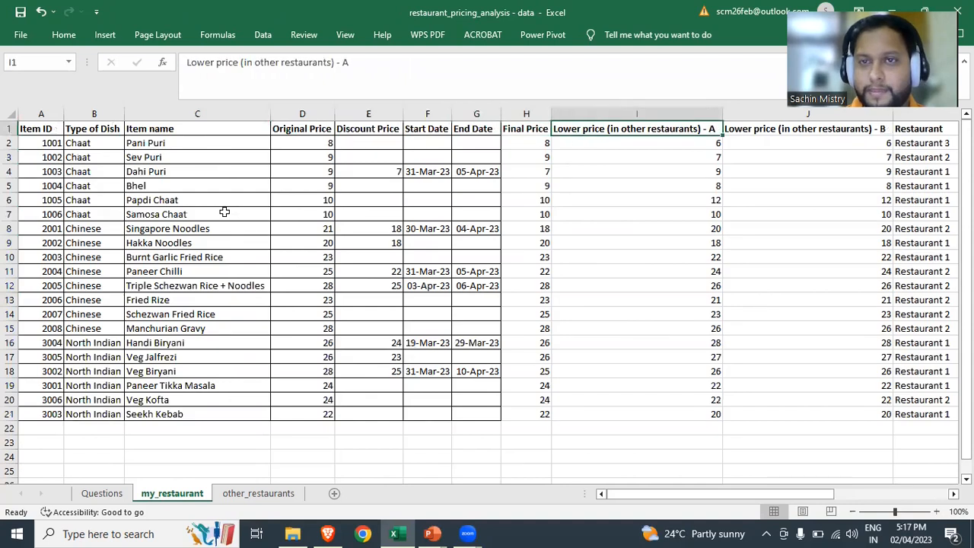
key(Right)
key(Right)
key(Right)
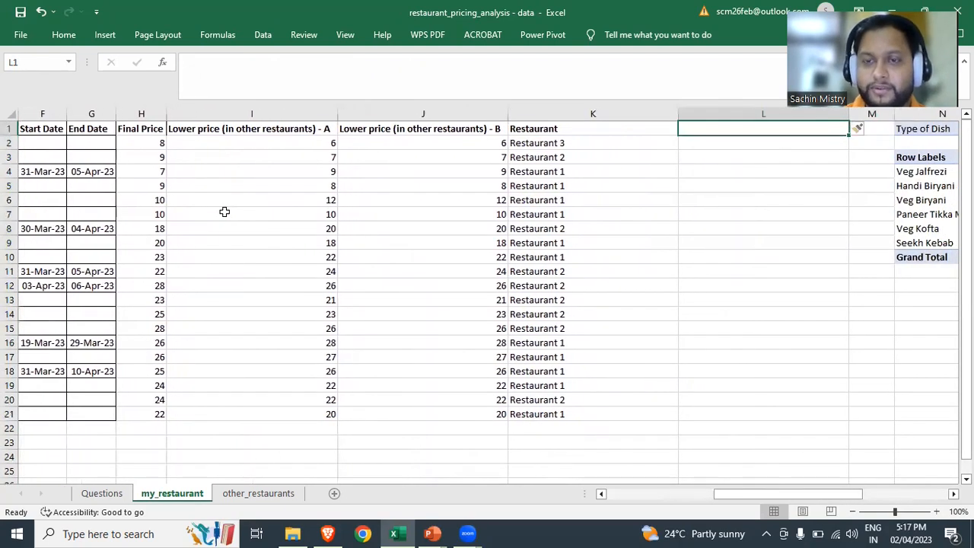
text(Price tag)
key(Return)
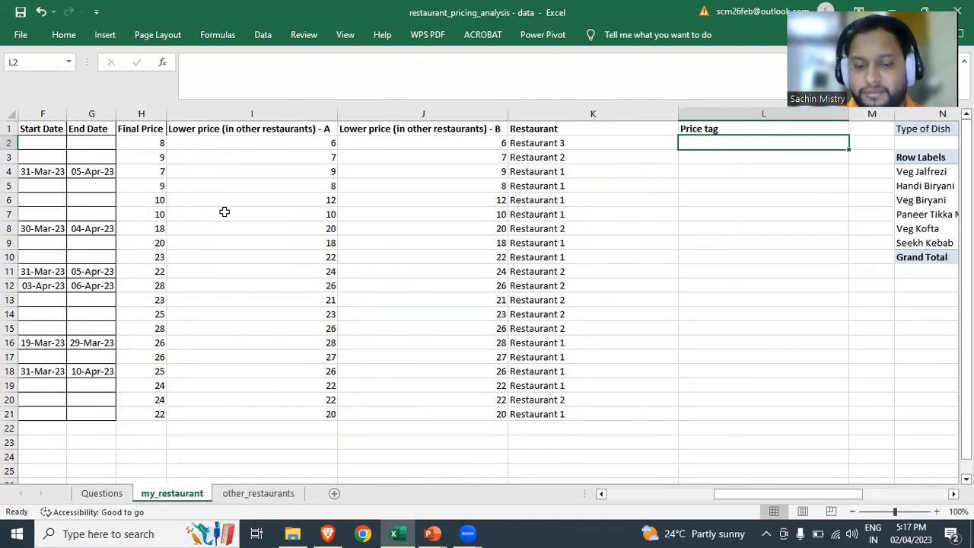
- Enter =IF(H2<=I2,"Better Priced","Expensive") in L2 and copy it down the Price tag column to L21
text(=if)
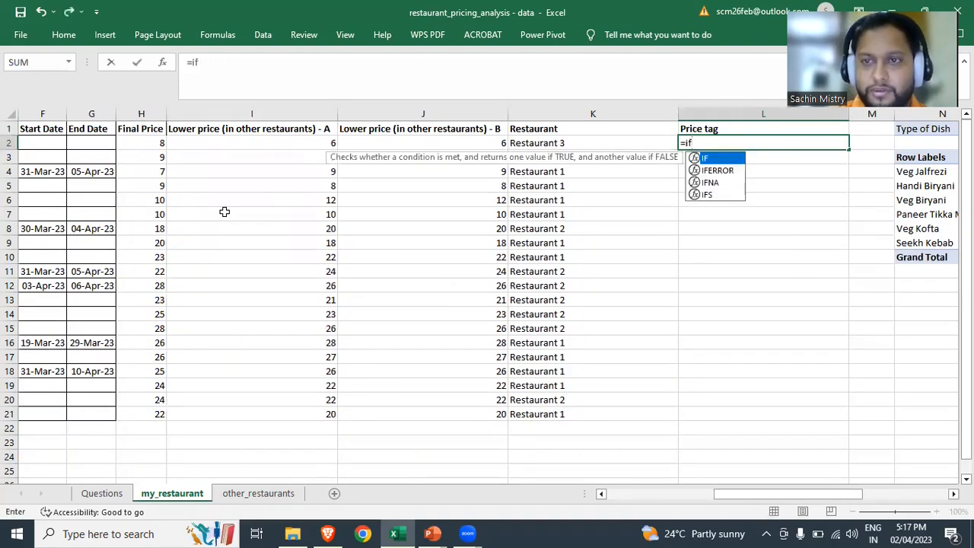
key(Tab)
key(Left)
key(Left)
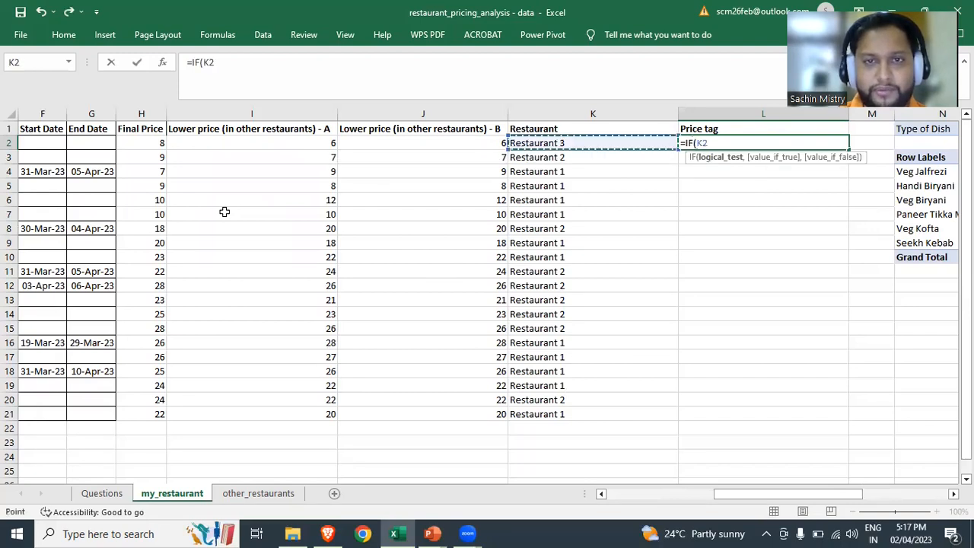
key(Left)
key(Left)
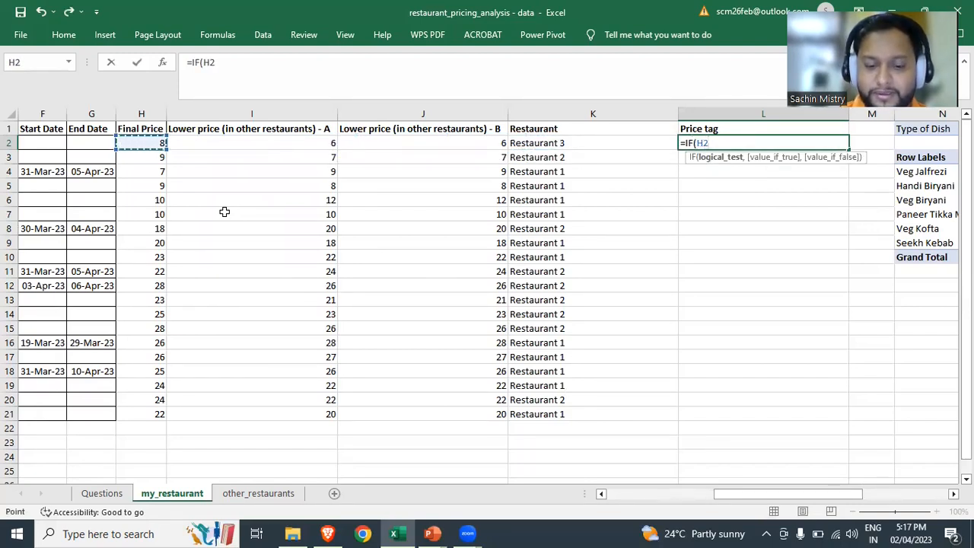
text(<=)
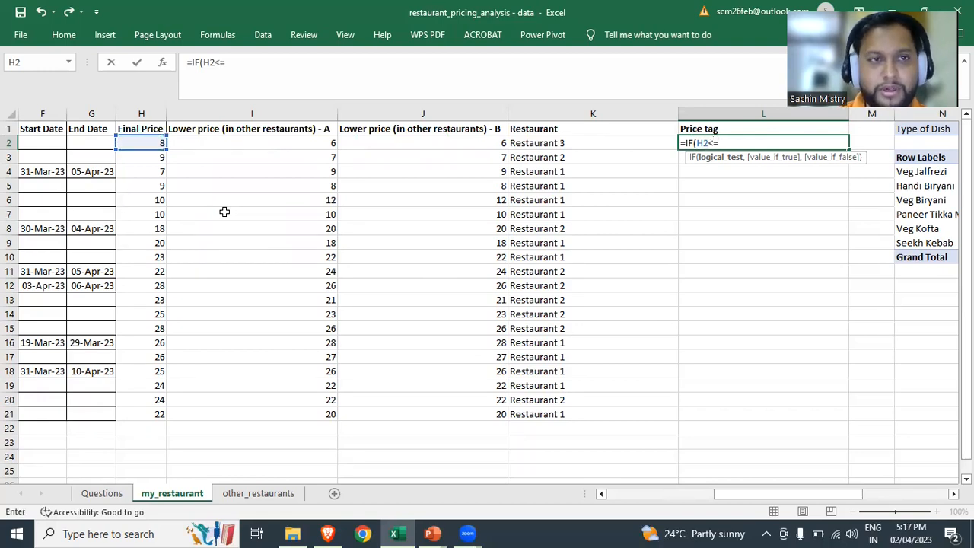
click(287, 143)
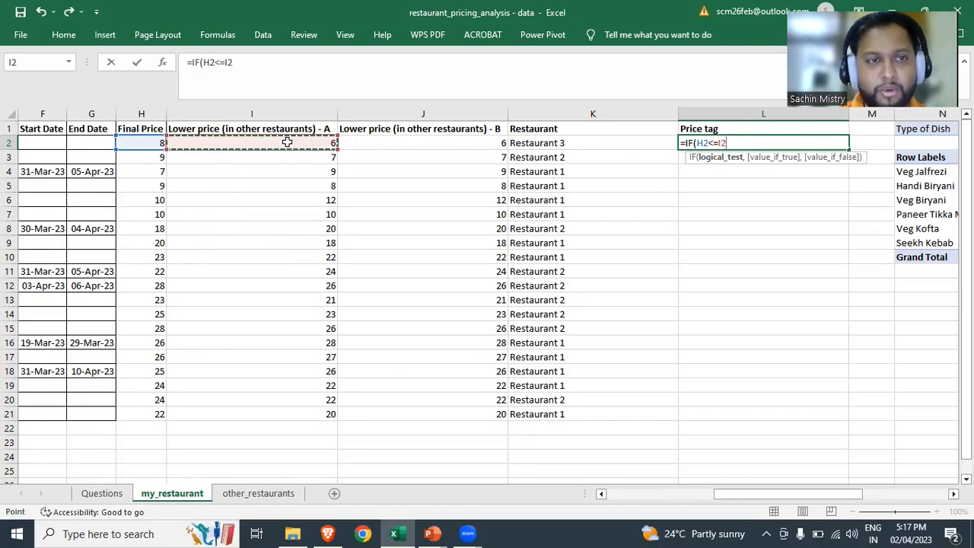
text(,)
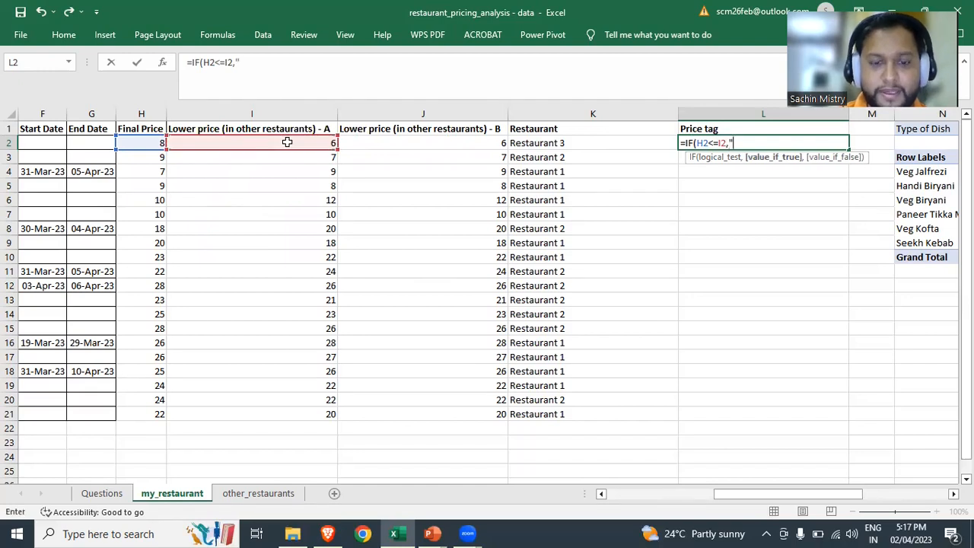
text("Better Priced","Expe)
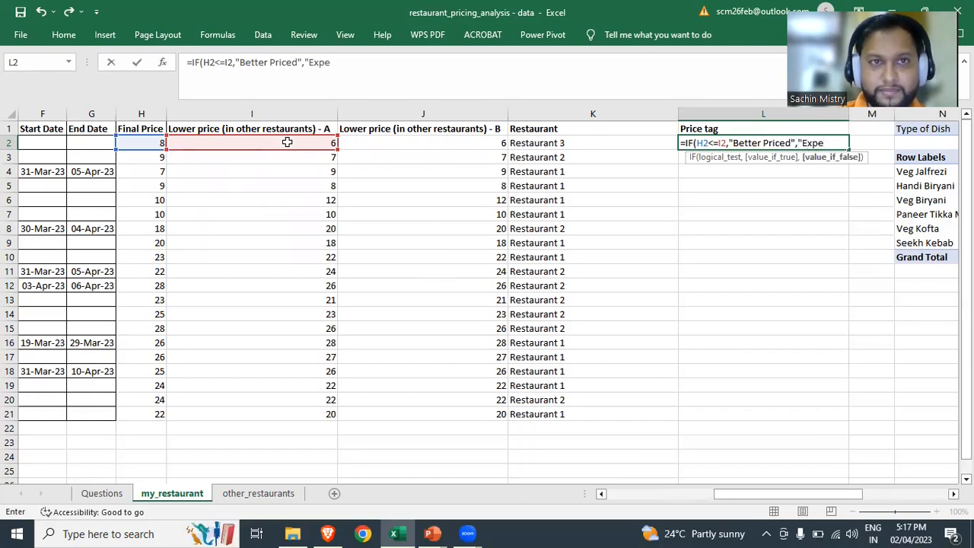
text(nsive"))
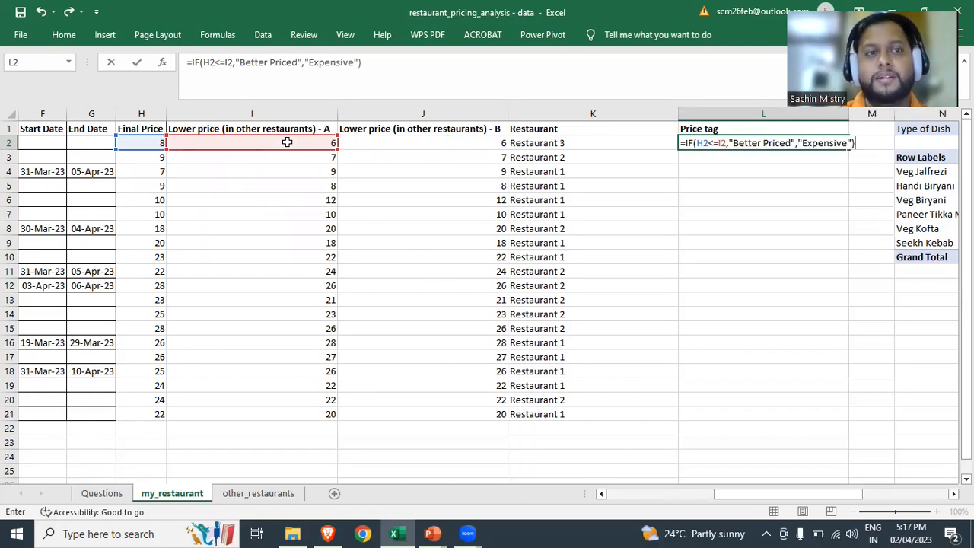
key(ctrl+Return)
- Check the IF formulas in the Price tag column and return to cell A1
click(726, 229)
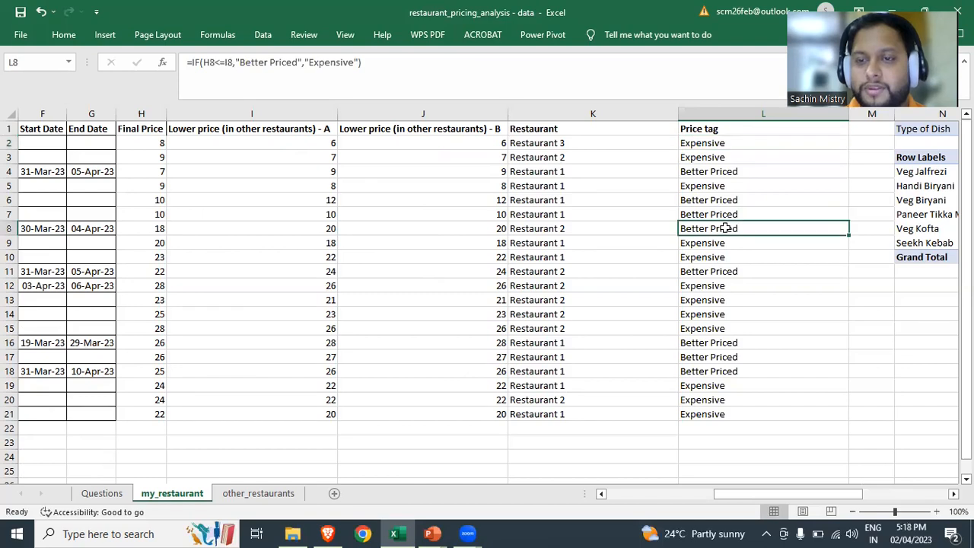
click(719, 127)
click(723, 196)
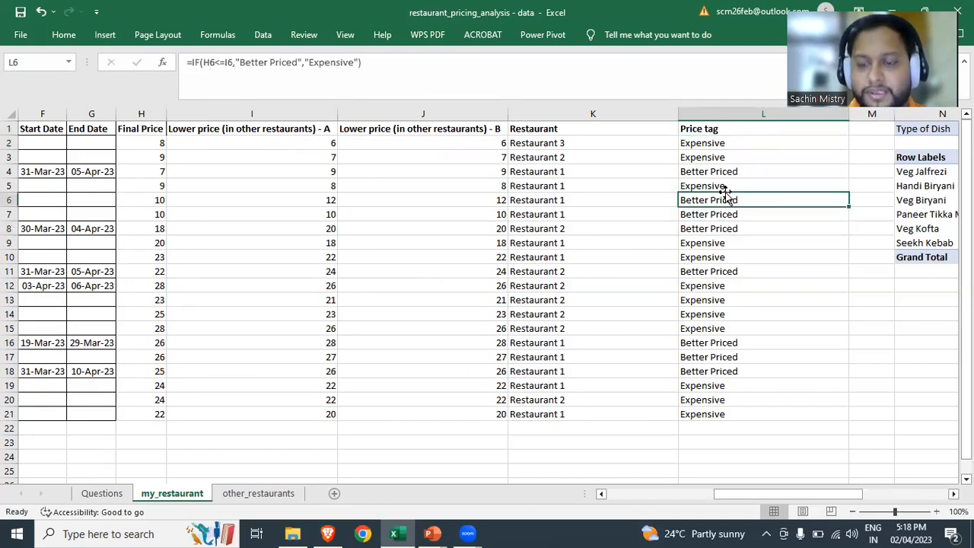
key(ctrl+Home)
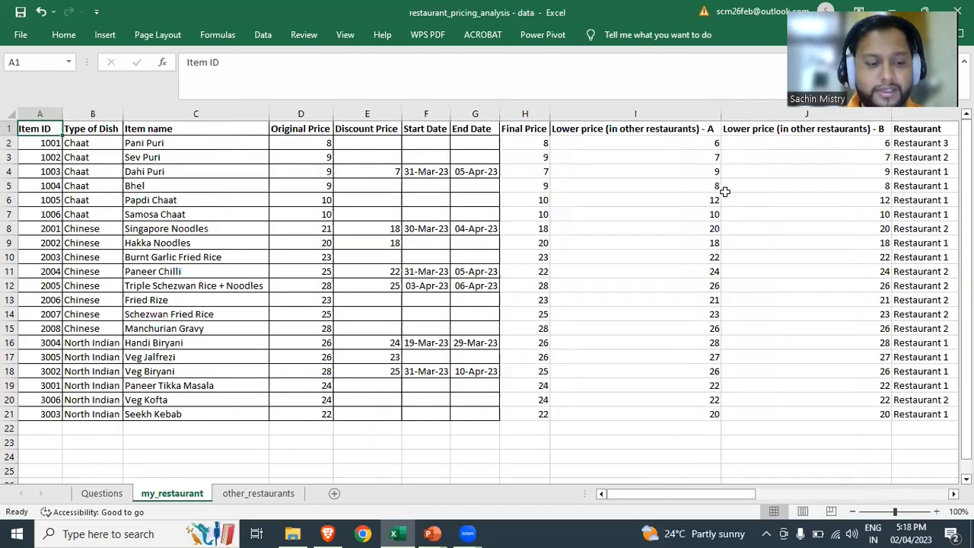
- Create a PivotTable on a new worksheet from the my_restaurant data in A1:L21
key(ctrl+shift+End)
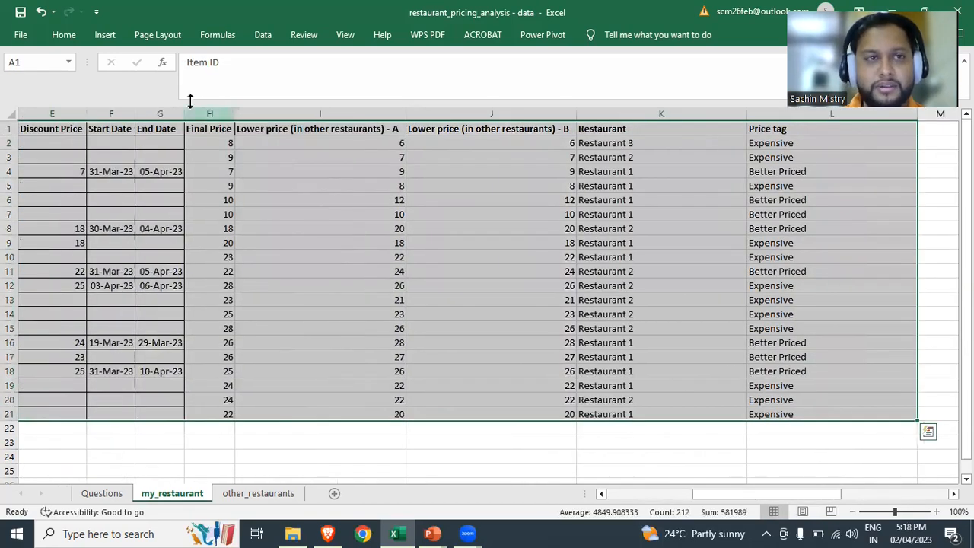
click(104, 35)
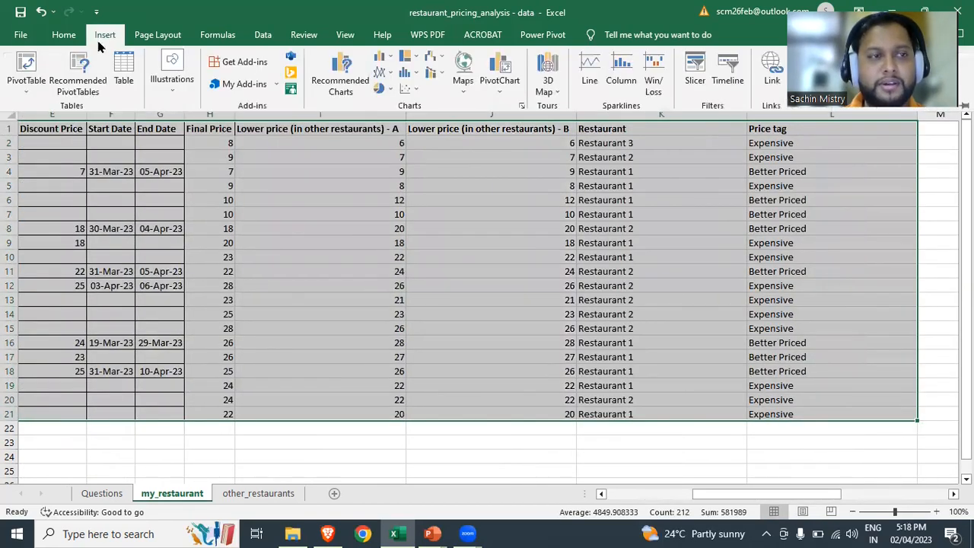
click(31, 61)
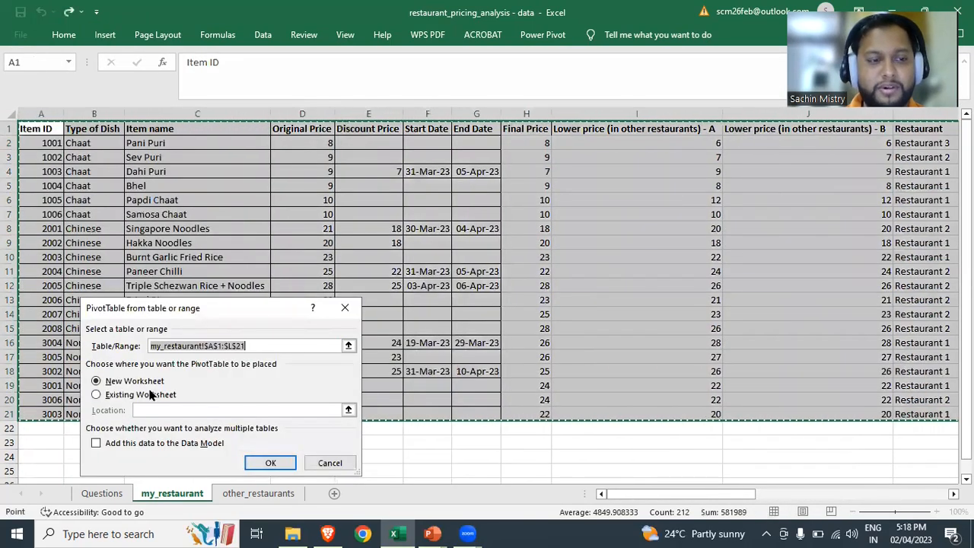
click(275, 463)
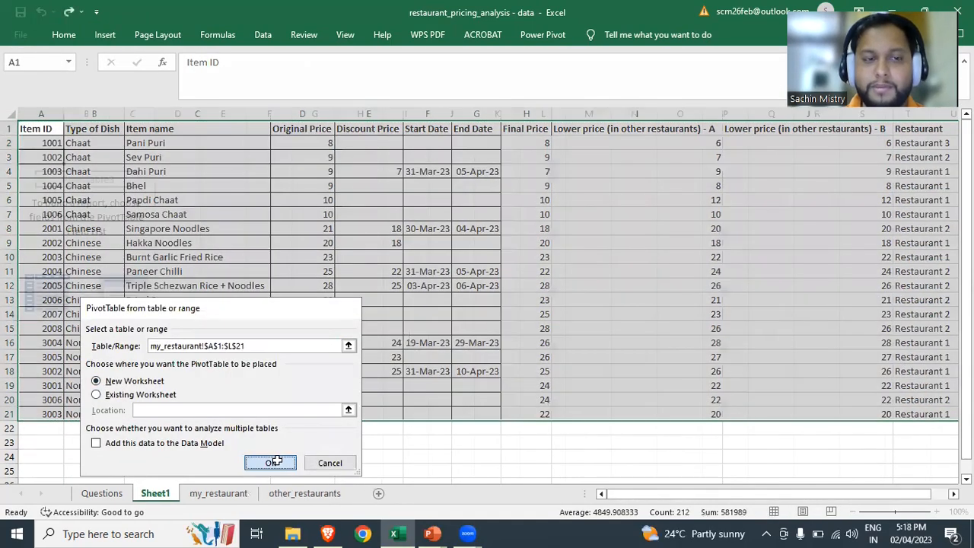
- Lay out the PivotTable with Type of Dish as rows, Price tag as columns and Item ID as values
drag(791, 221, 778, 457)
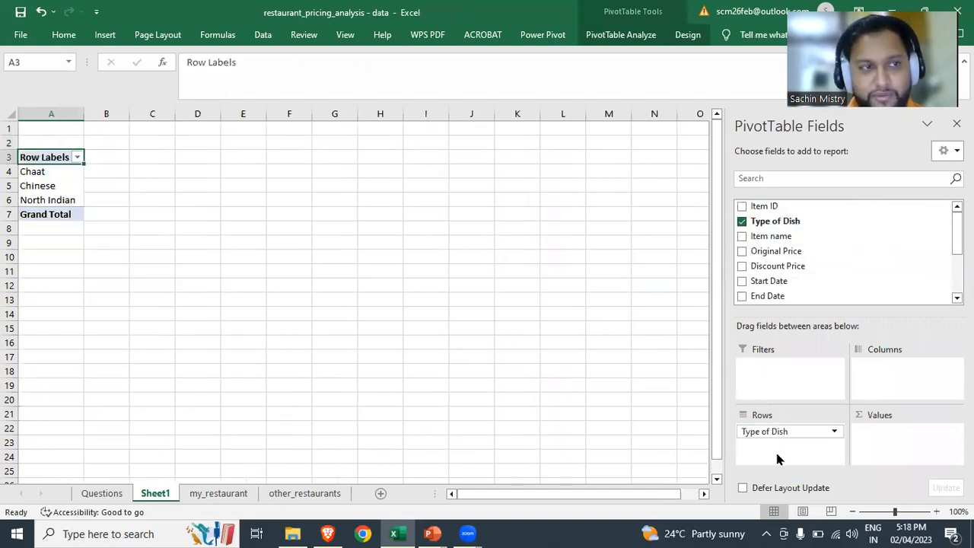
scroll(796, 252, down, 2)
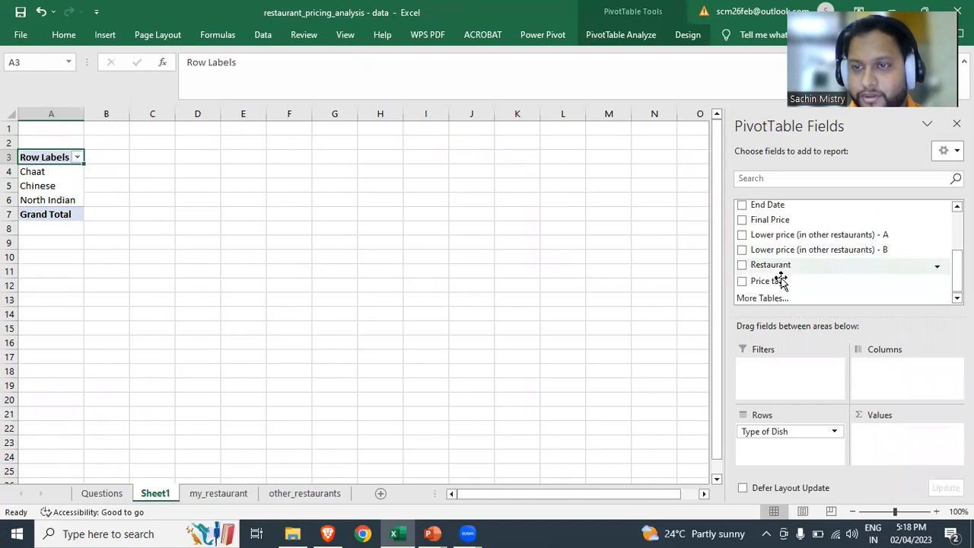
drag(785, 282, 898, 392)
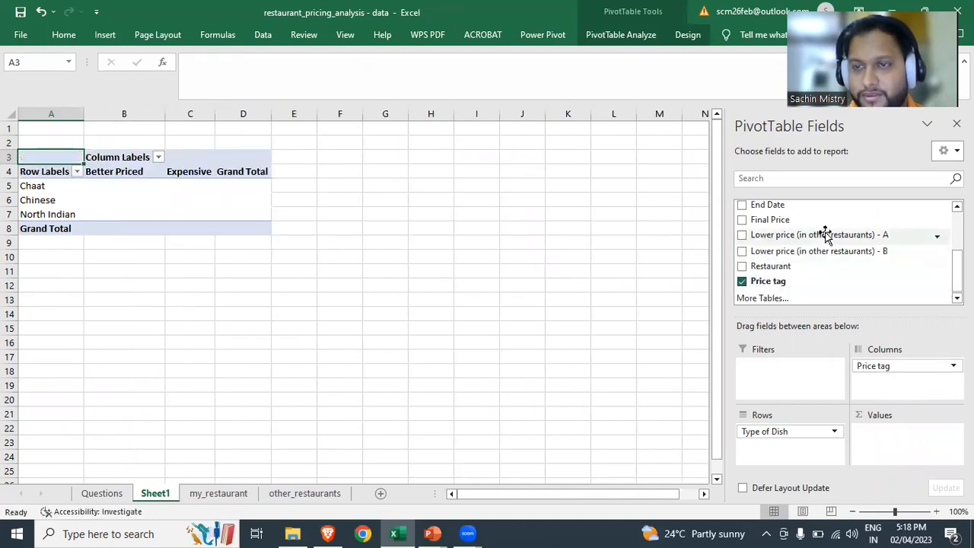
scroll(822, 233, up, 4)
drag(787, 204, 916, 455)
- Summarize the PivotTable's Item ID values by Count
click(141, 199)
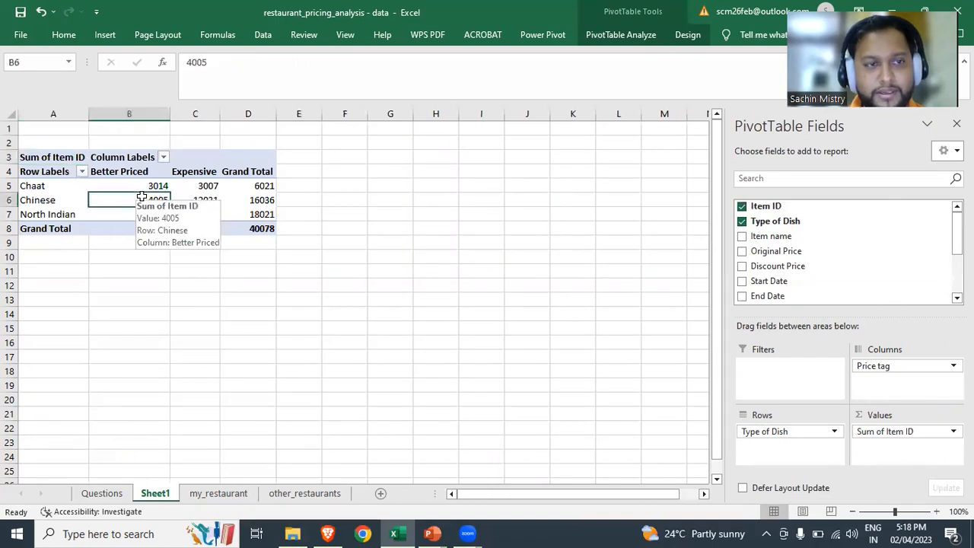
right_click(144, 199)
mouse_move(239, 339)
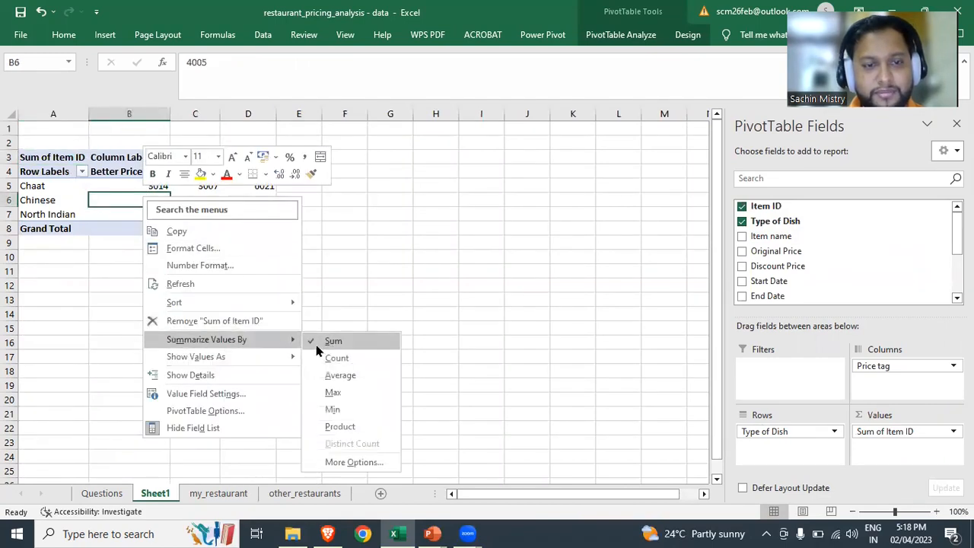
click(333, 357)
click(163, 266)
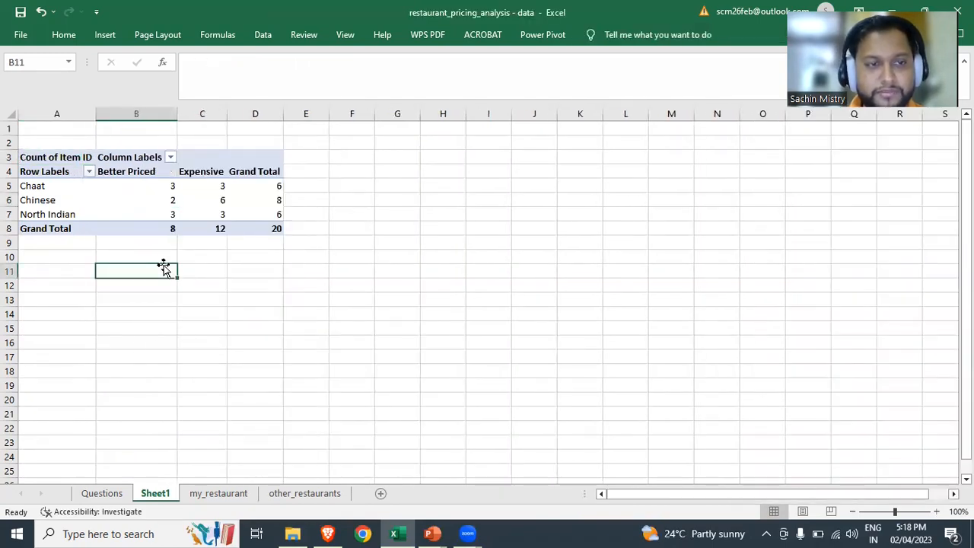
- Review the dish counts per type and price tag, and show the PivotTable values as % of Row Total
click(346, 184)
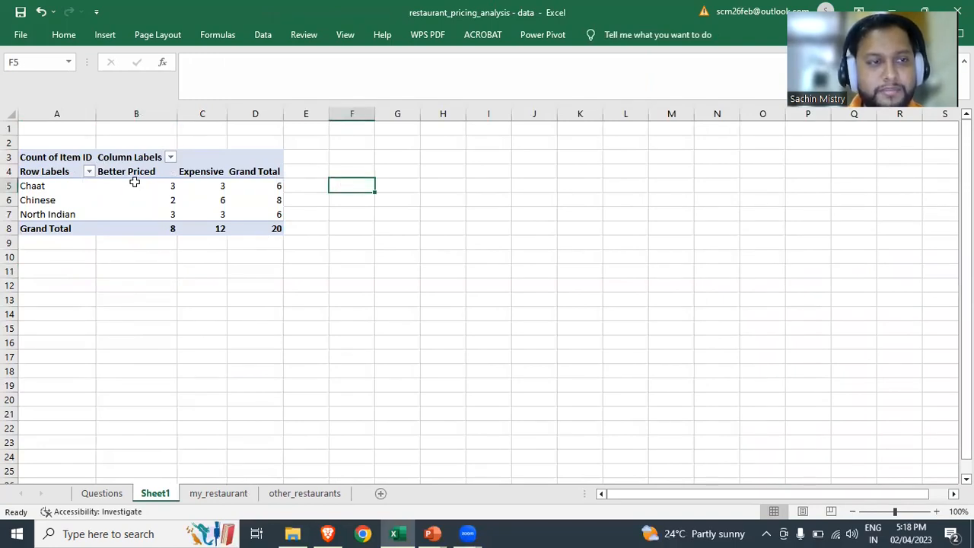
click(77, 185)
click(277, 186)
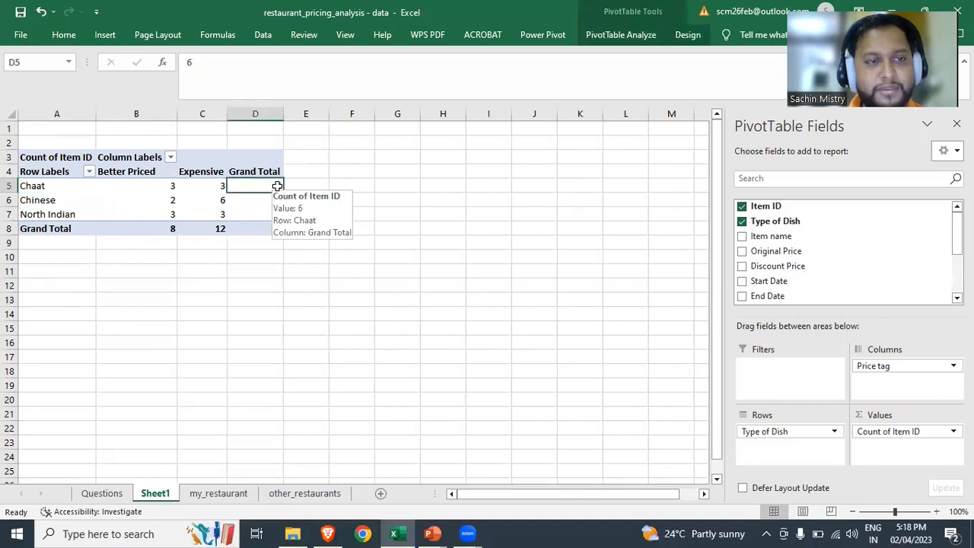
click(158, 186)
click(196, 184)
key(Down)
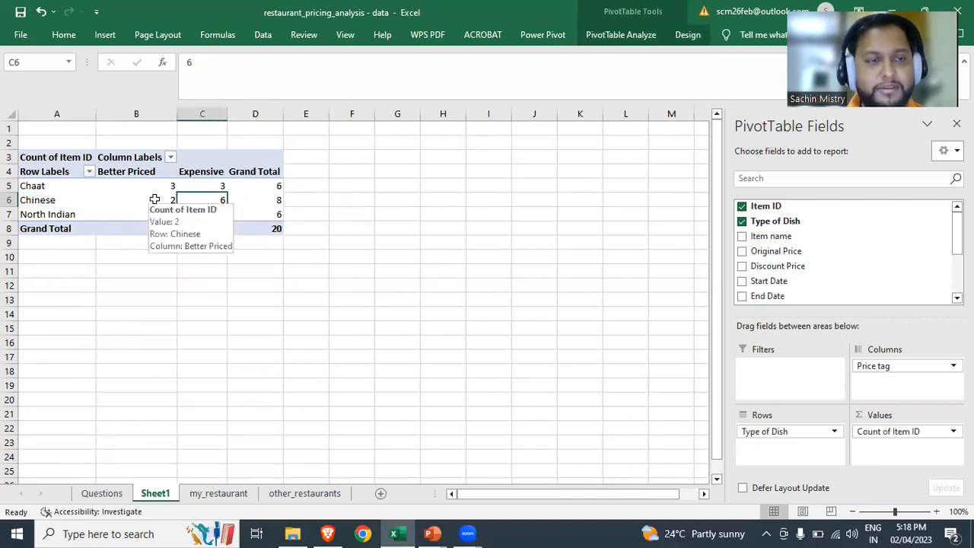
right_click(155, 199)
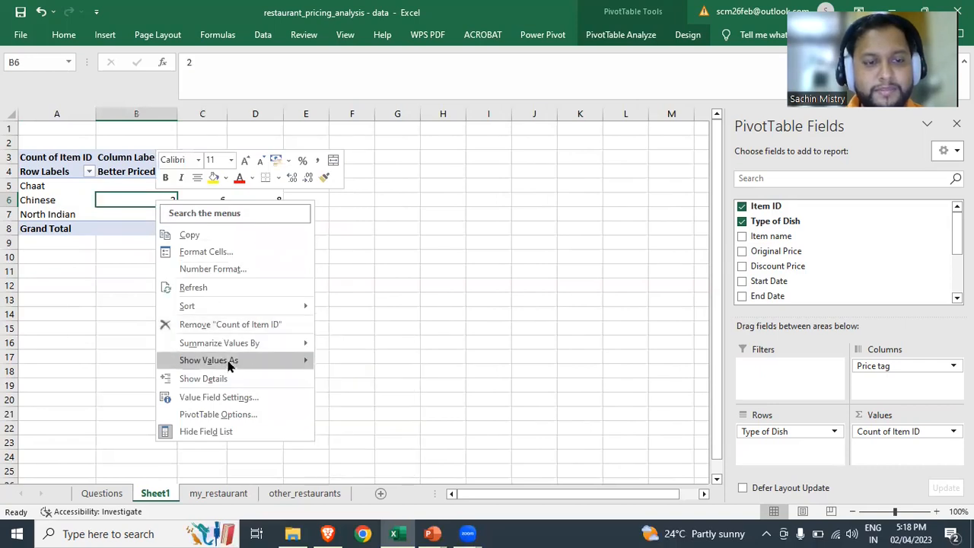
mouse_move(228, 364)
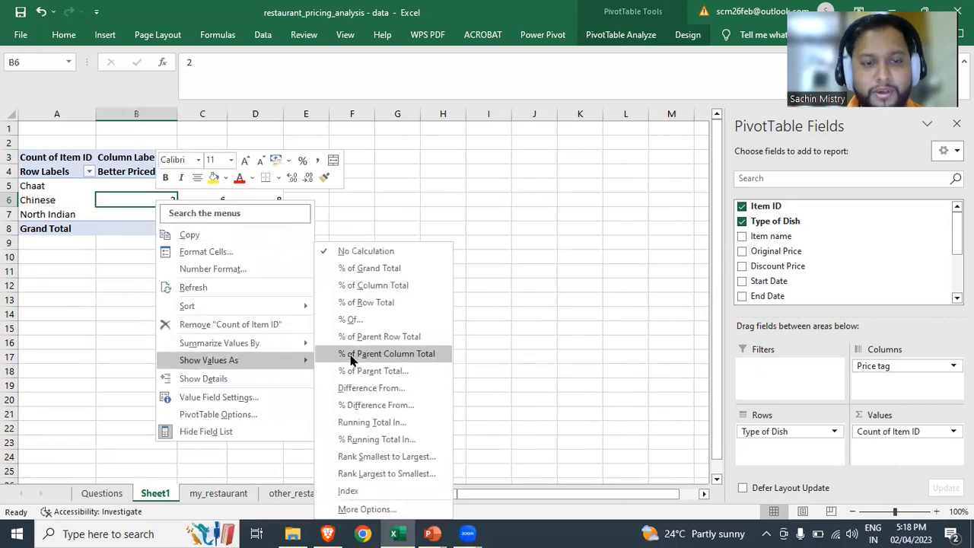
click(379, 302)
- Format all PivotTable percentages in B5:D8 as whole percentages without decimals
click(146, 185)
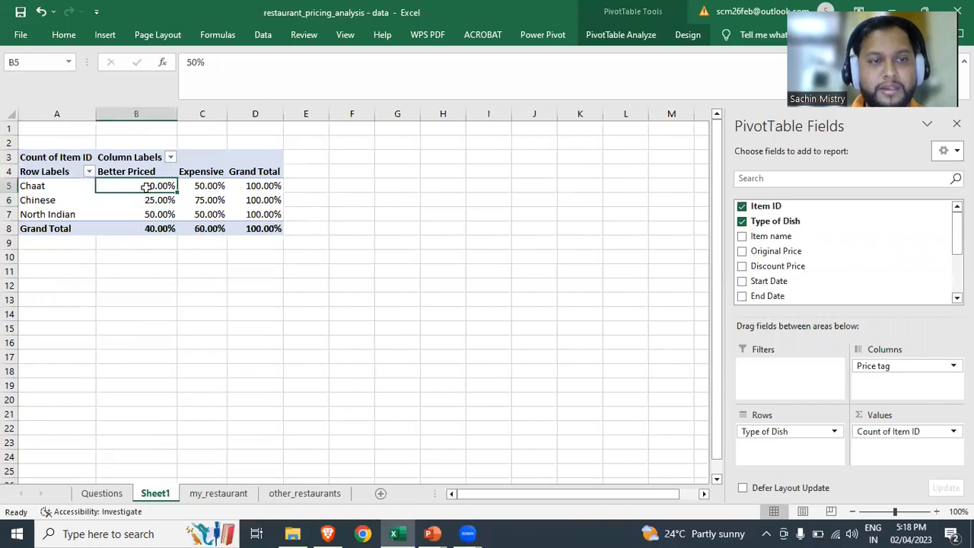
key(ctrl+shift+End)
key(ctrl+shift+5)
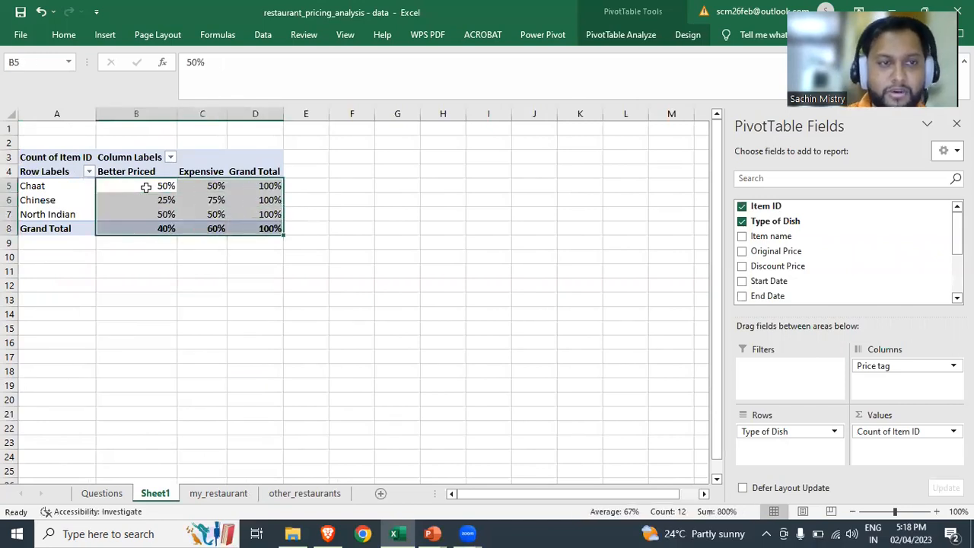
- Examine the Better Priced and Expensive shares for each type of dish against the questions on the Questions sheet
click(146, 185)
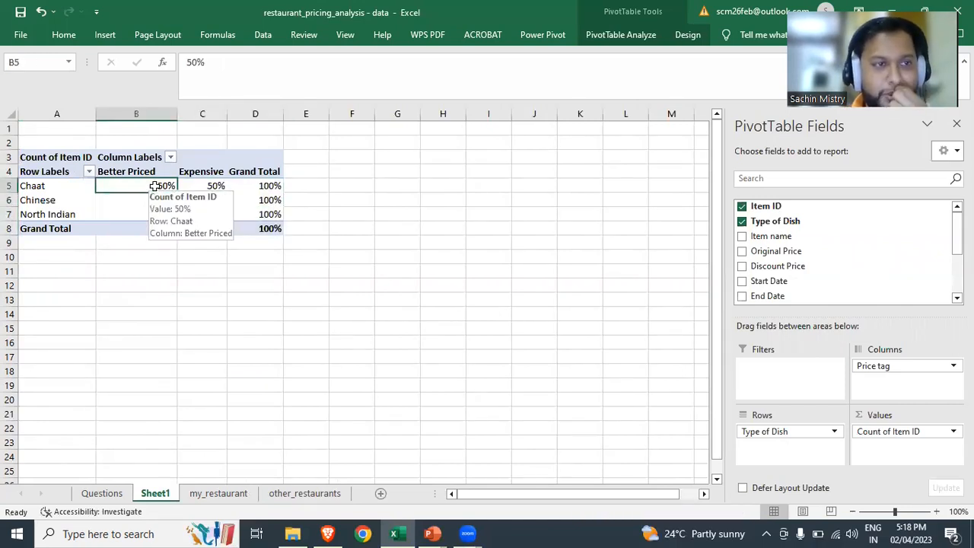
click(148, 199)
click(70, 205)
click(202, 213)
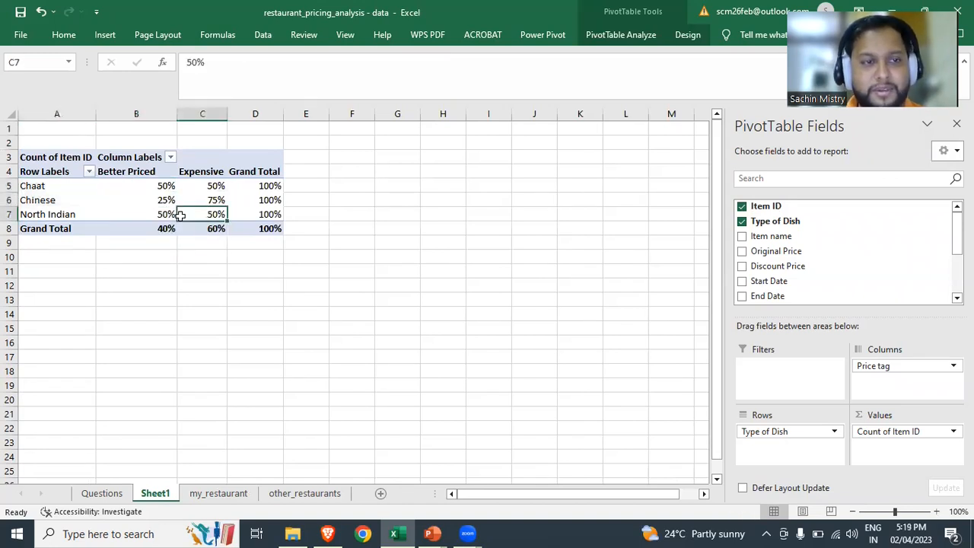
click(108, 495)
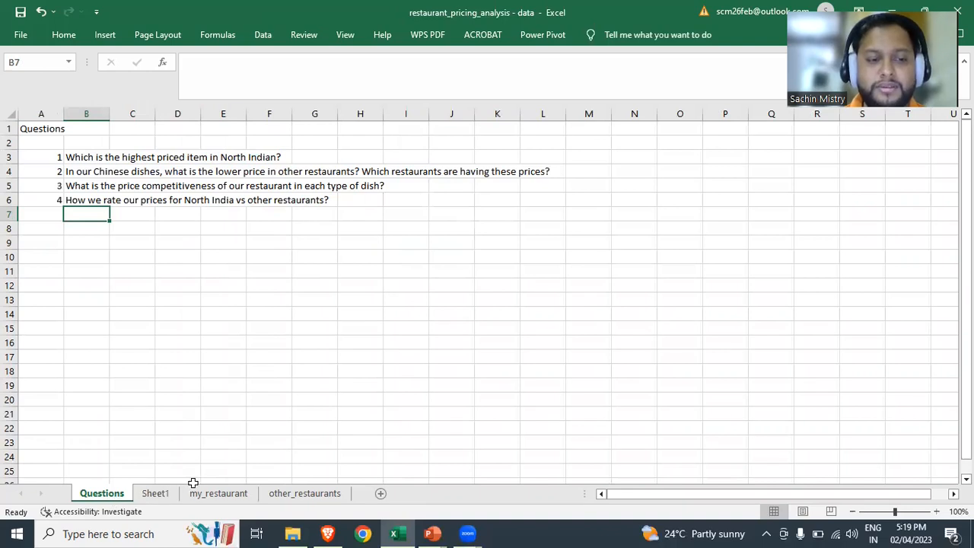
click(156, 493)
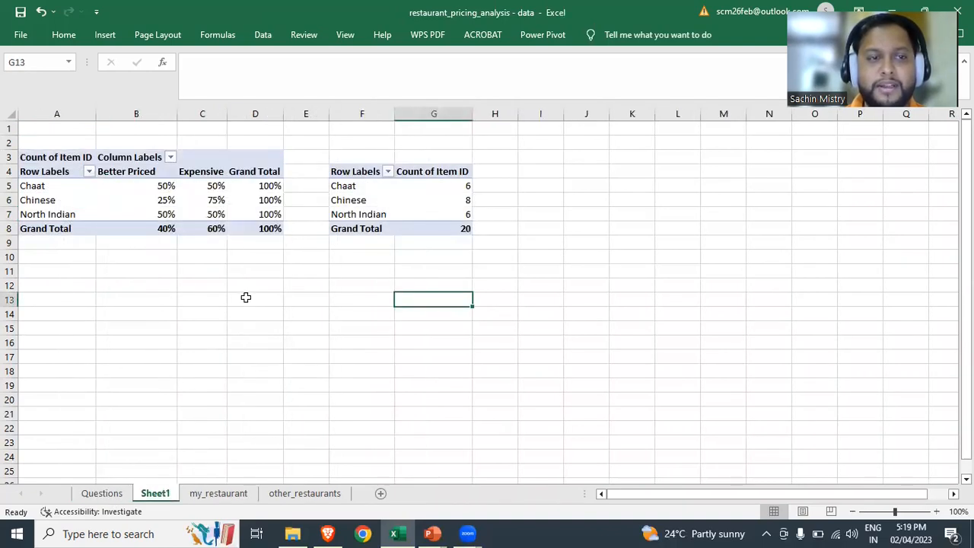
mouse_move(150, 182)
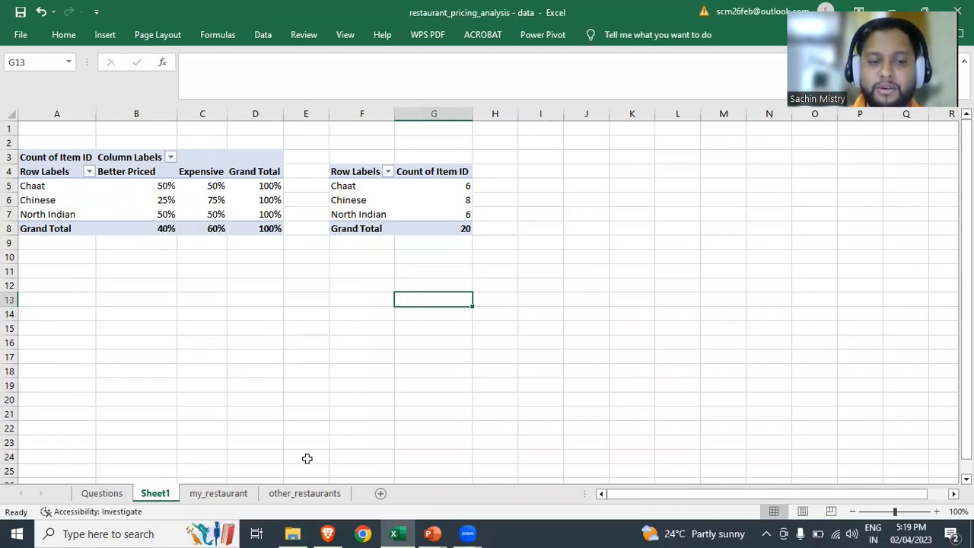
- Add the heading Our price in G1 of the other_restaurants sheet, beside the Price column
click(297, 496)
click(354, 200)
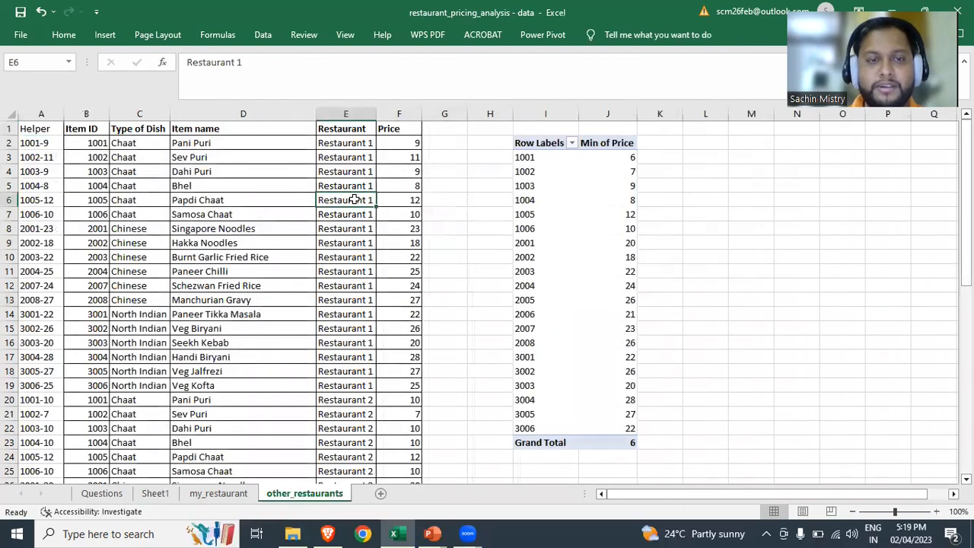
key(ctrl+Up)
key(Right)
key(Right)
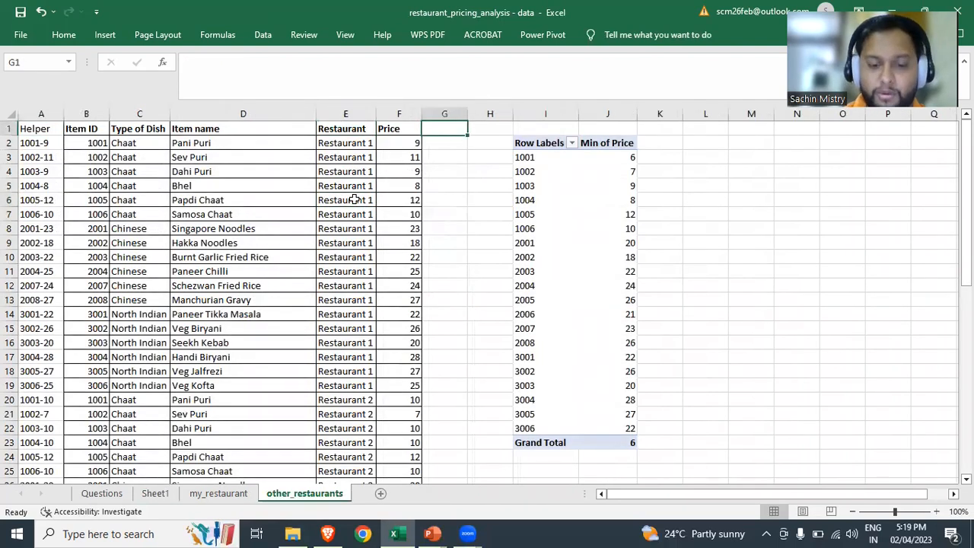
text(Our price)
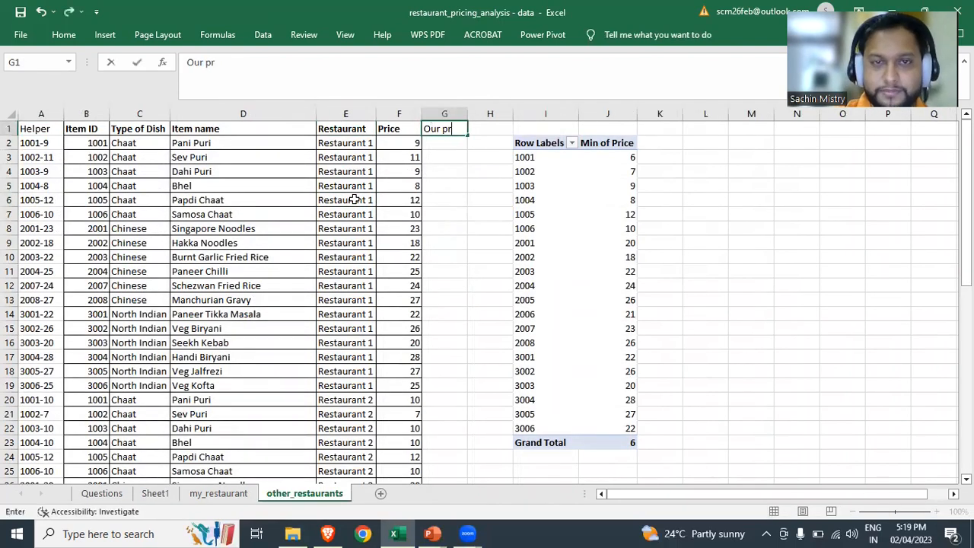
key(Return)
- Enter =VLOOKUP(B2,my_restaurant!A:H,8,0) in G2 to fetch the own restaurant's final price for the item
text(l)
key(Tab)
key(Left)
key(Left)
key(Left)
key(Left)
key(Left)
key(Left)
key(Right)
text(,)
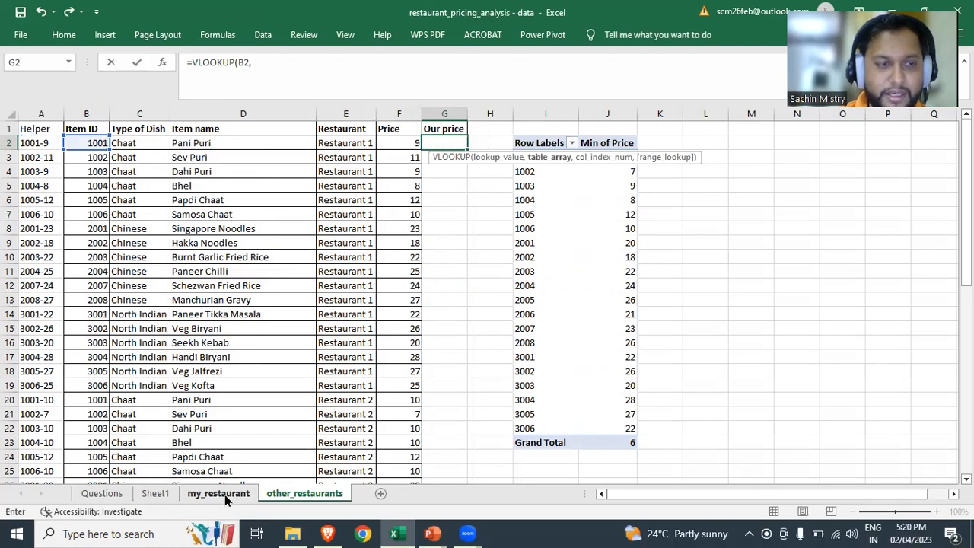
click(221, 493)
click(46, 111)
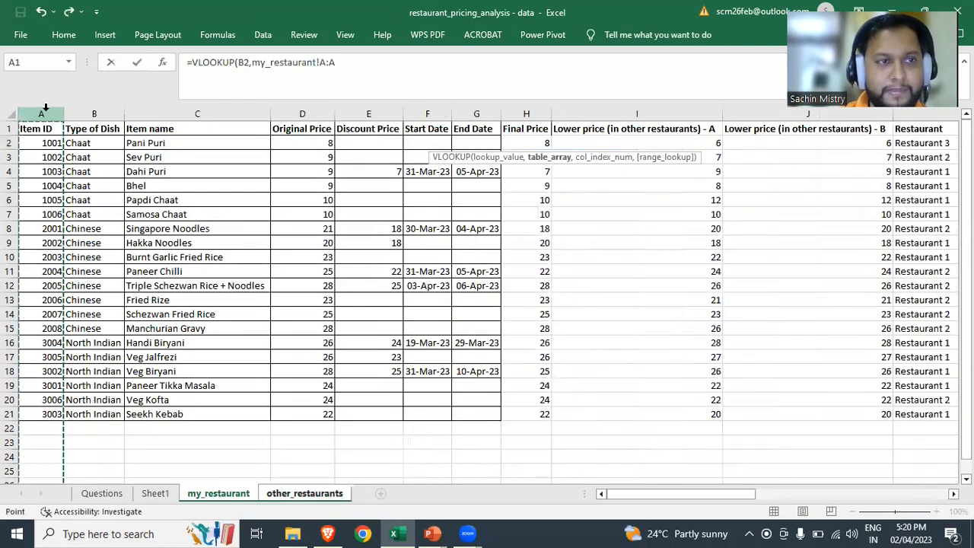
key(shift+Right)
key(shift+Right)
key(shift+Right)
key(shift+Right)
key(shift+Right)
key(shift+Right)
key(shift+Right)
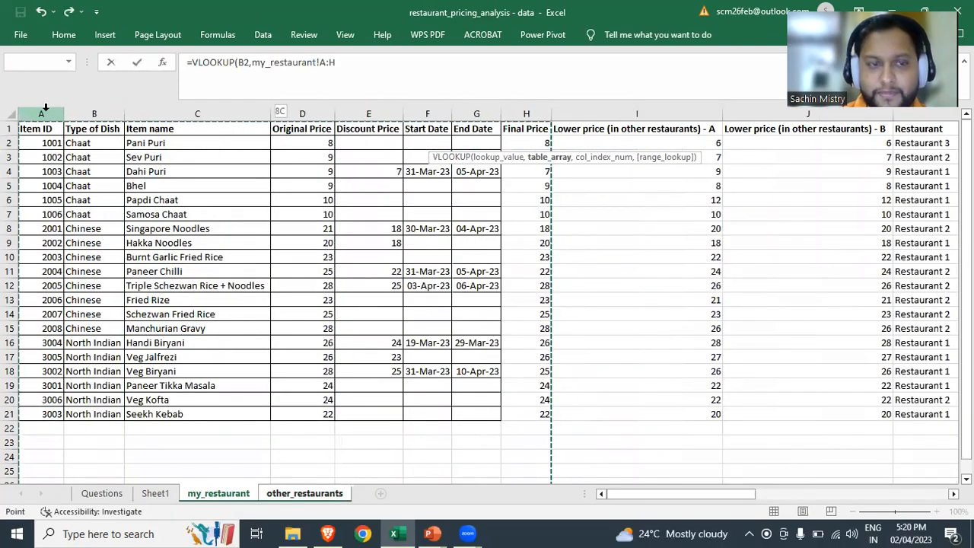
text(,8,0))
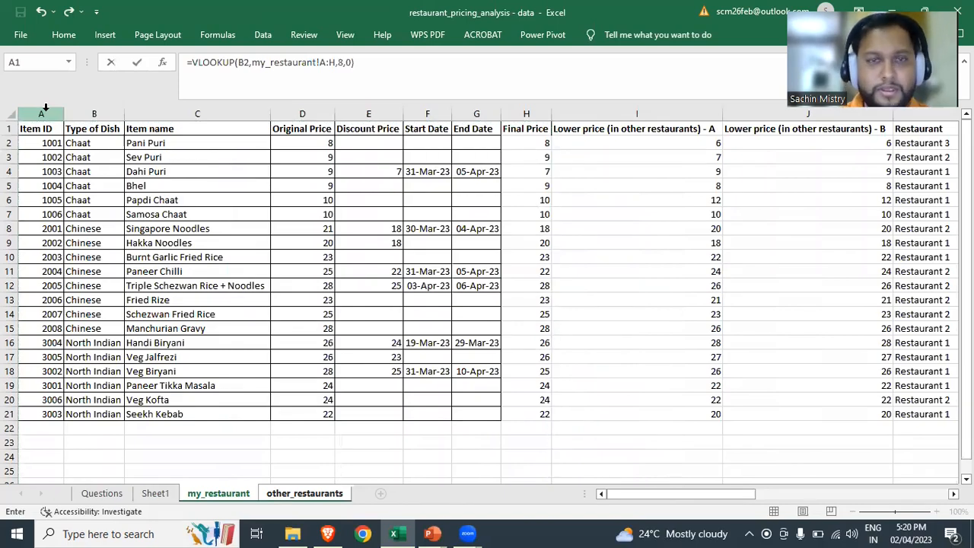
key(Return)
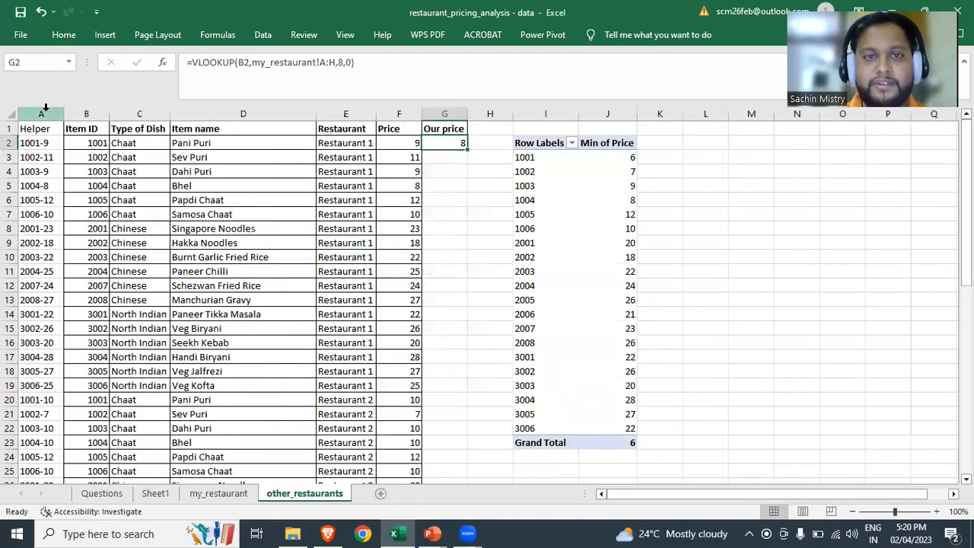
- Copy the Our price lookup formula from G2 down to the last data row
key(ctrl+c)
key(Down)
key(Left)
key(ctrl+Down)
key(Right)
key(ctrl+shift+Up)
key(Return)
- Insert a new column H after Our price and give it the heading Price Tag in H1
key(ctrl+Up)
key(Right)
key(ctrl+space)
key(ctrl+shift+plus)
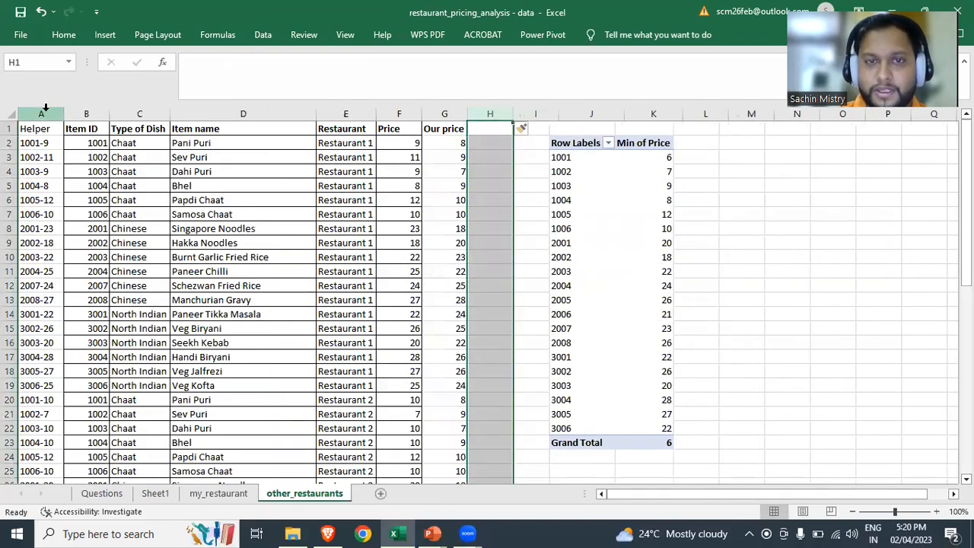
key(shift+BackSpace)
text(Price)
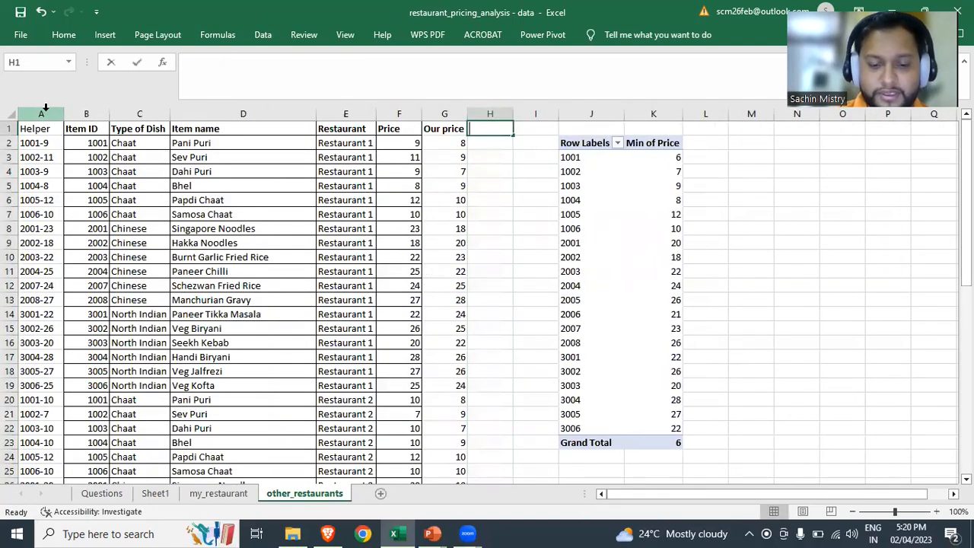
text( Tag)
key(Return)
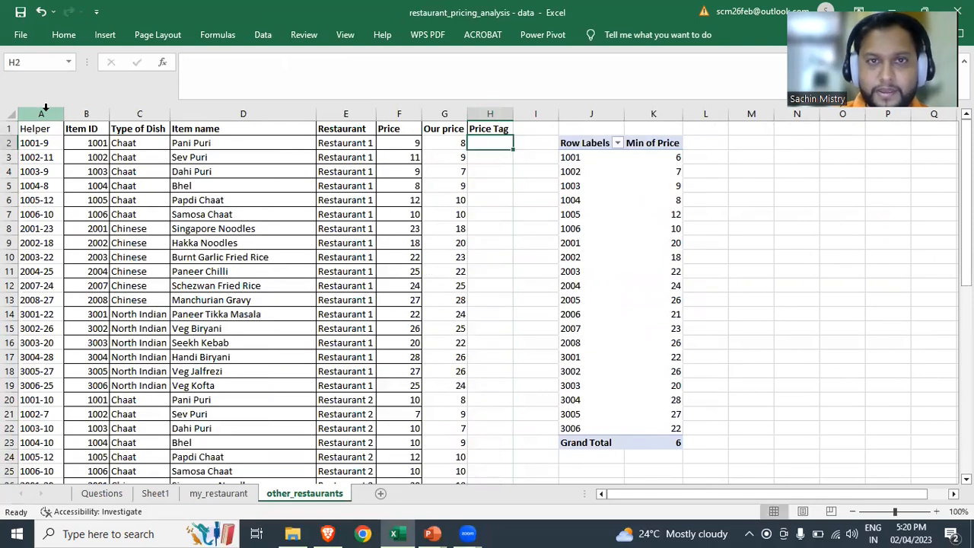
- Enter =IF(G2<=F2,"Better Priced","Expensive") in H2 to tag the own price against the competitor's price
text(=FILTERXML()
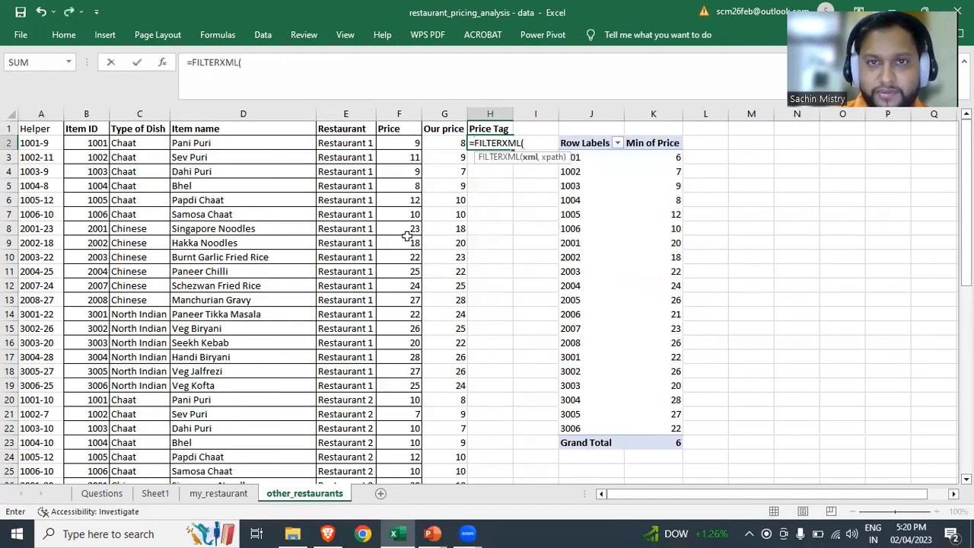
key(Escape)
text(=if()
key(Left)
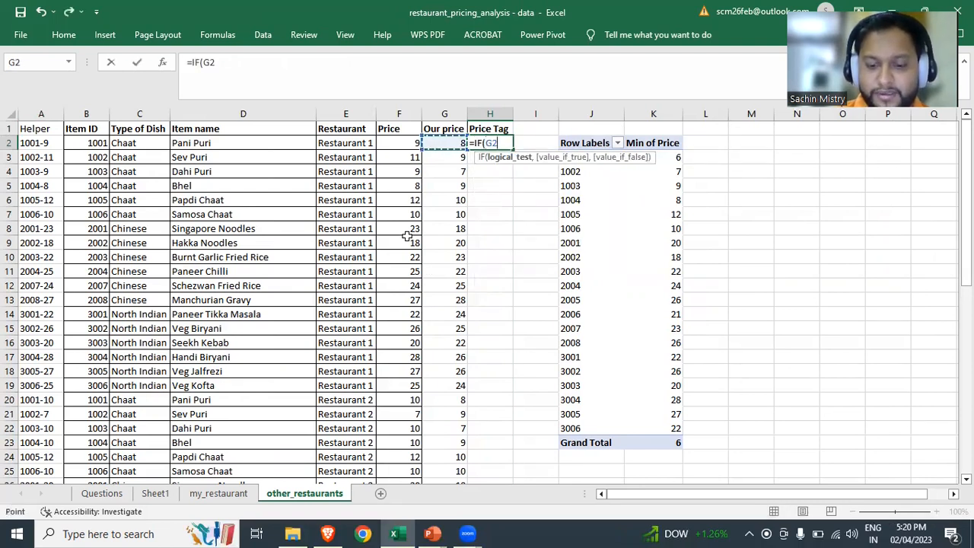
text(<=)
key(Left)
key(Left)
text(,)
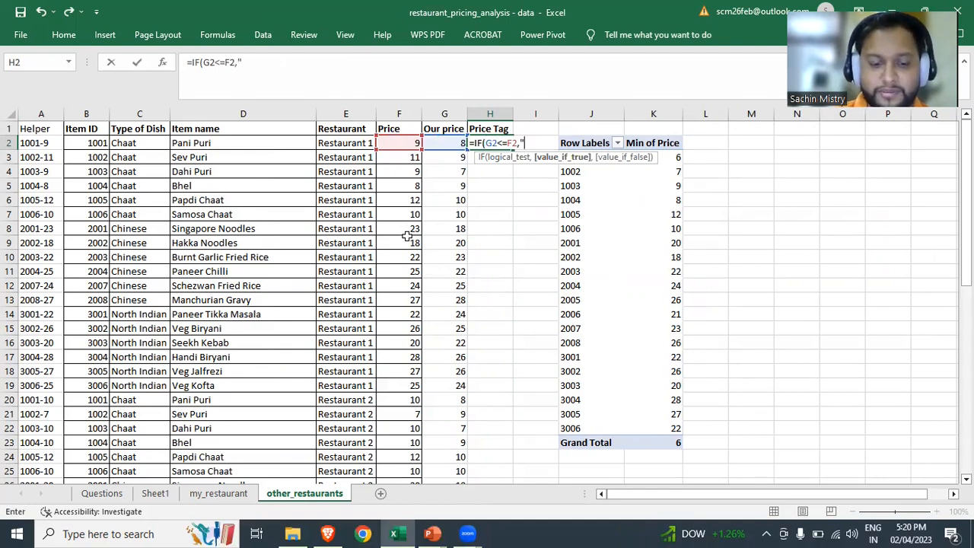
text("Better Priced","Expensive")
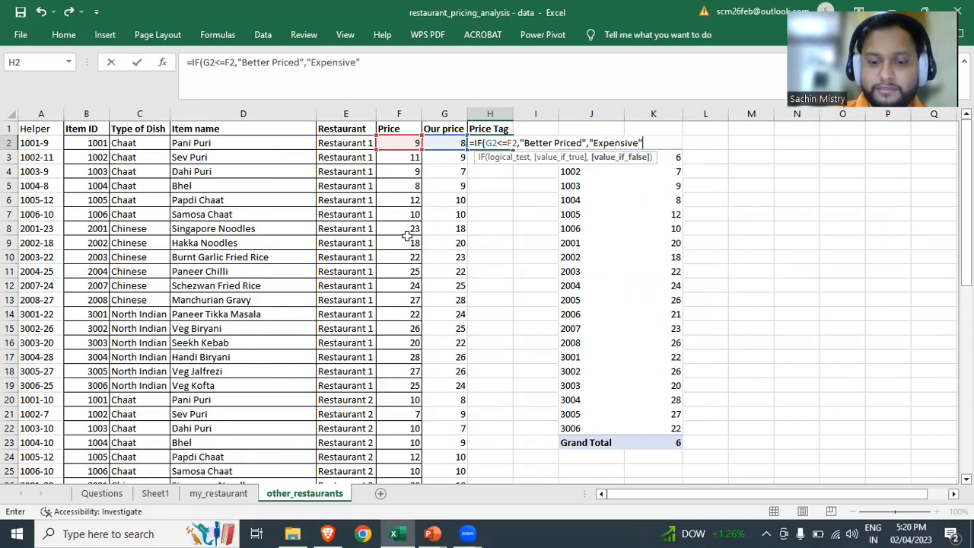
text())
key(Return)
- Copy the Price Tag formula from H2 down to the last data row, H53
key(Up)
key(ctrl+c)
key(Down)
key(Left)
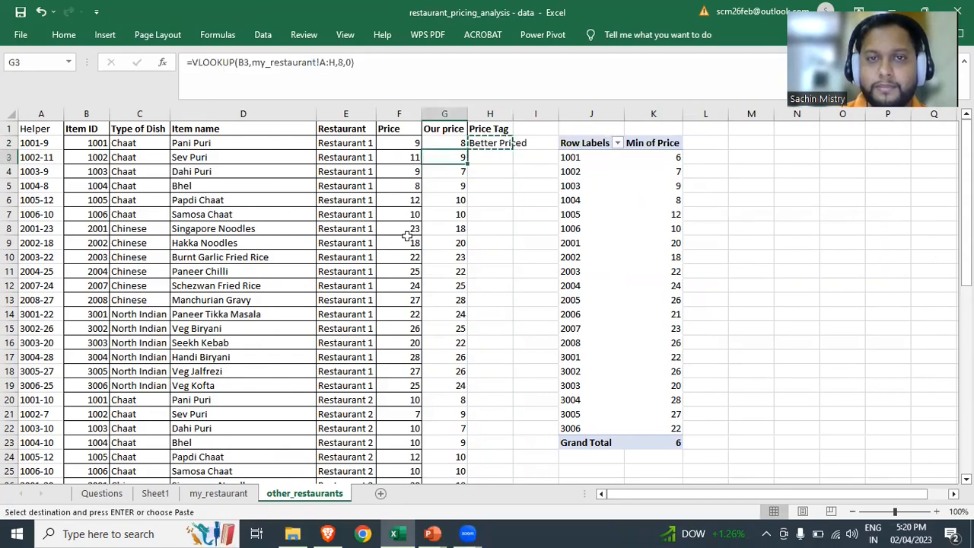
key(ctrl+Down)
key(Right)
key(ctrl+shift+Up)
key(Return)
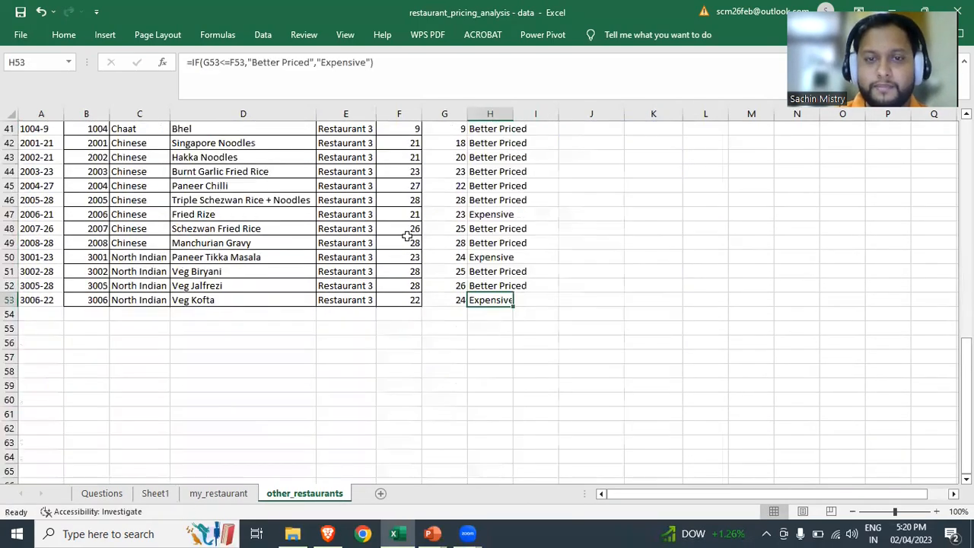
key(ctrl+Up)
key(Left)
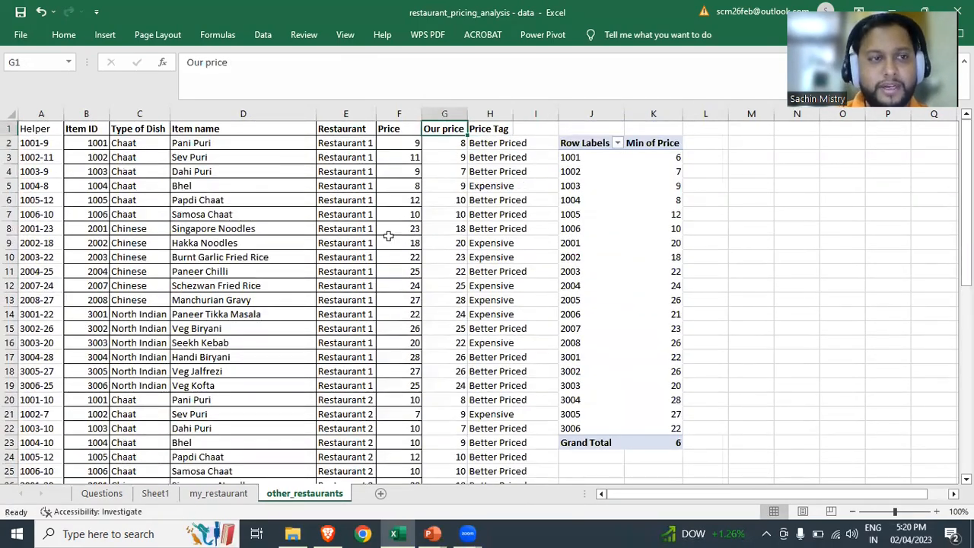
- Create a PivotTable from other_restaurants range A1:H53, placed on the existing worksheet Sheet1 at cell A11
click(92, 127)
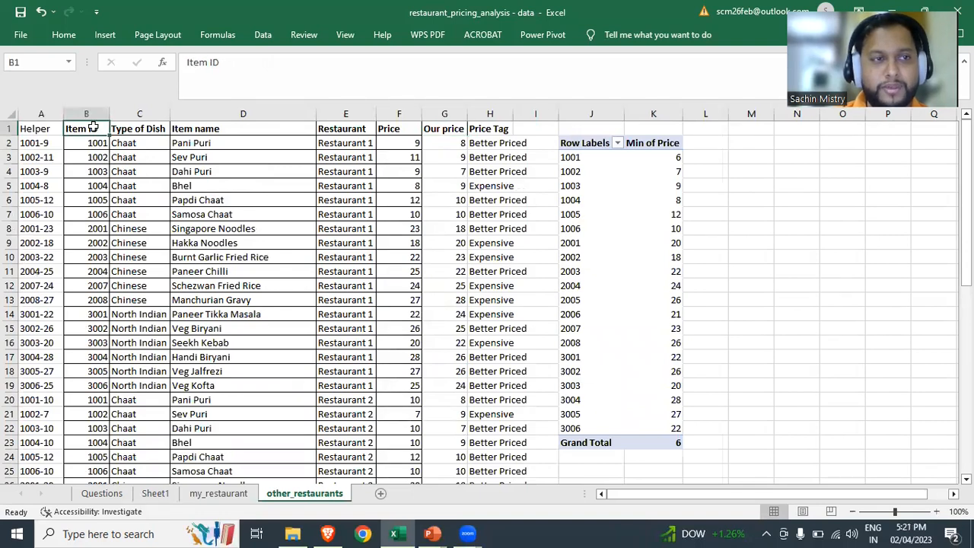
key(Left)
key(ctrl+shift+Right)
key(ctrl+shift+Down)
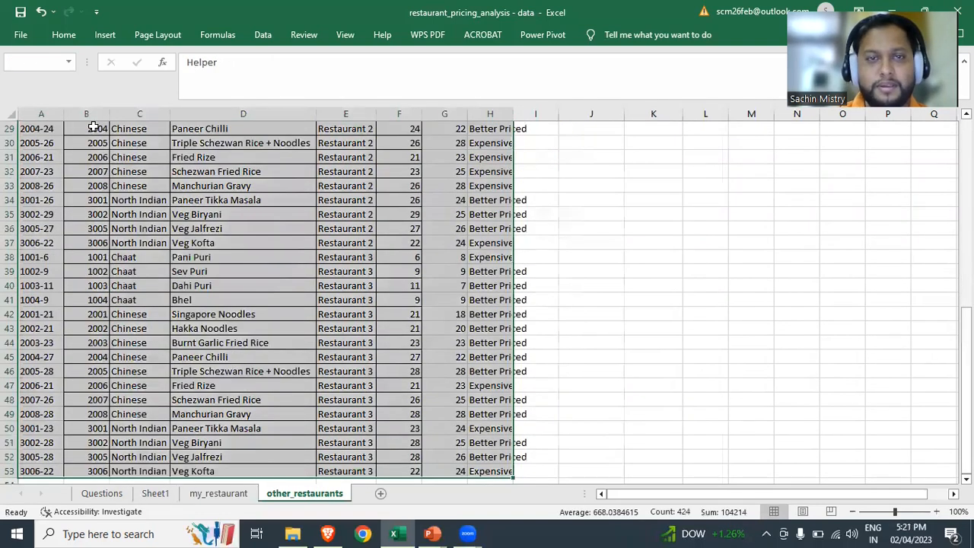
click(105, 34)
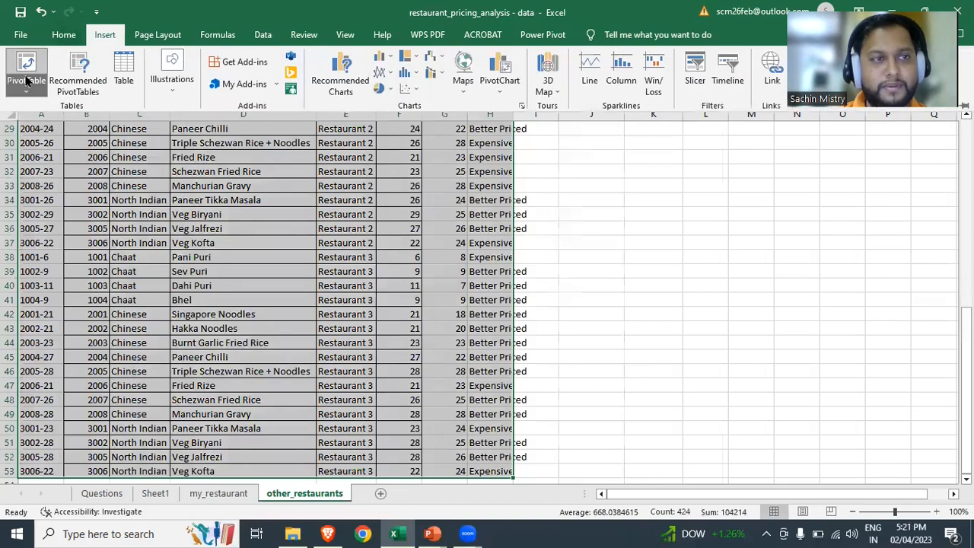
click(27, 76)
click(64, 107)
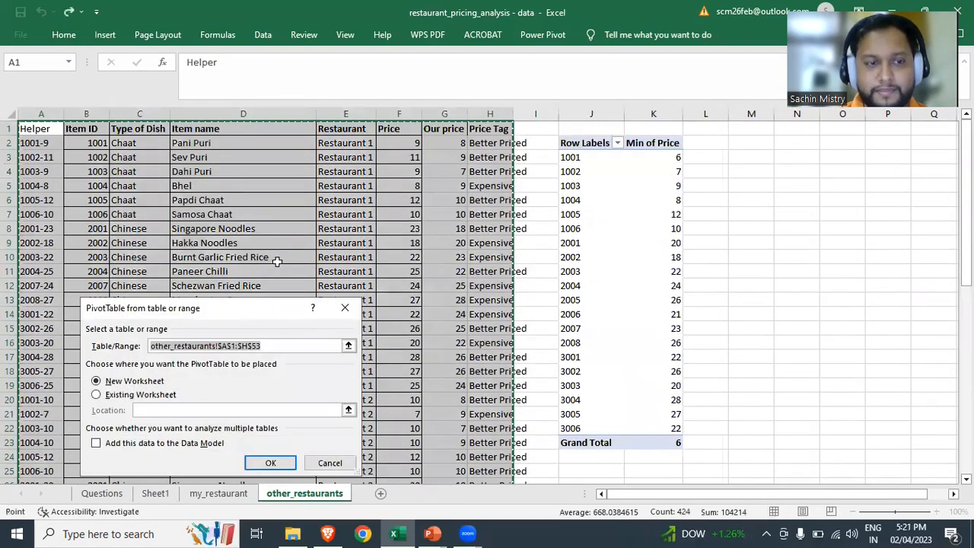
click(118, 394)
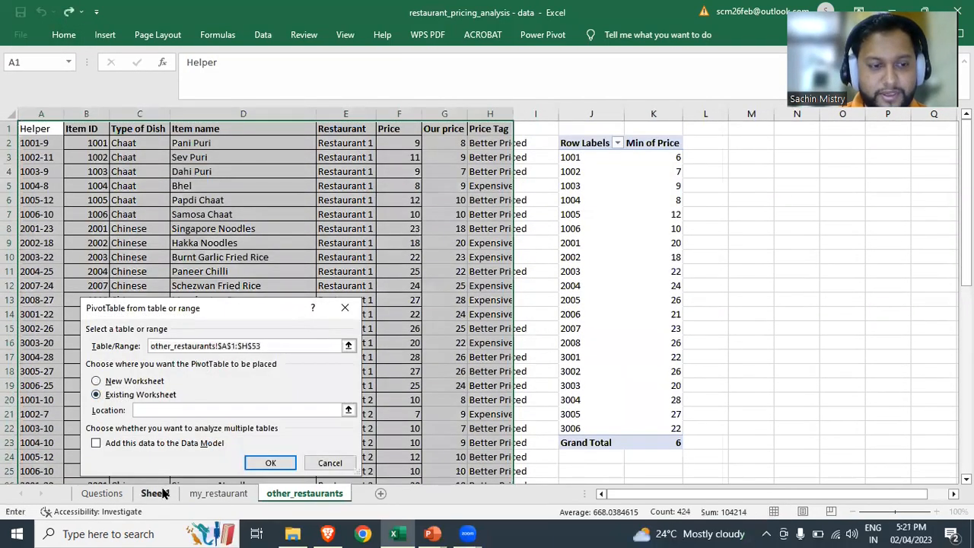
click(155, 493)
click(60, 273)
key(Return)
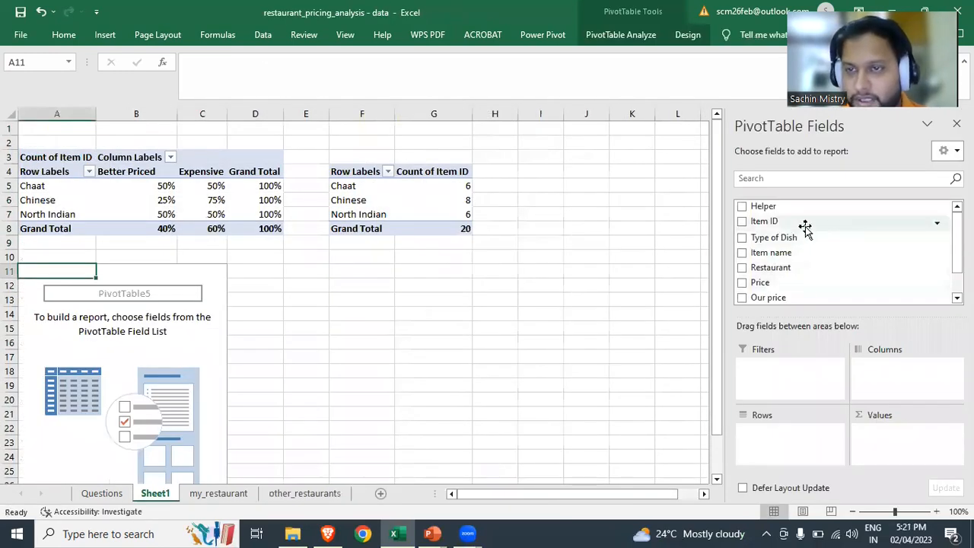
- Lay out the new PivotTable with Type of Dish as filter, Restaurant as rows, Price Tag as columns and Item ID as values
drag(796, 237, 795, 384)
drag(800, 256, 803, 455)
scroll(809, 286, down, 1)
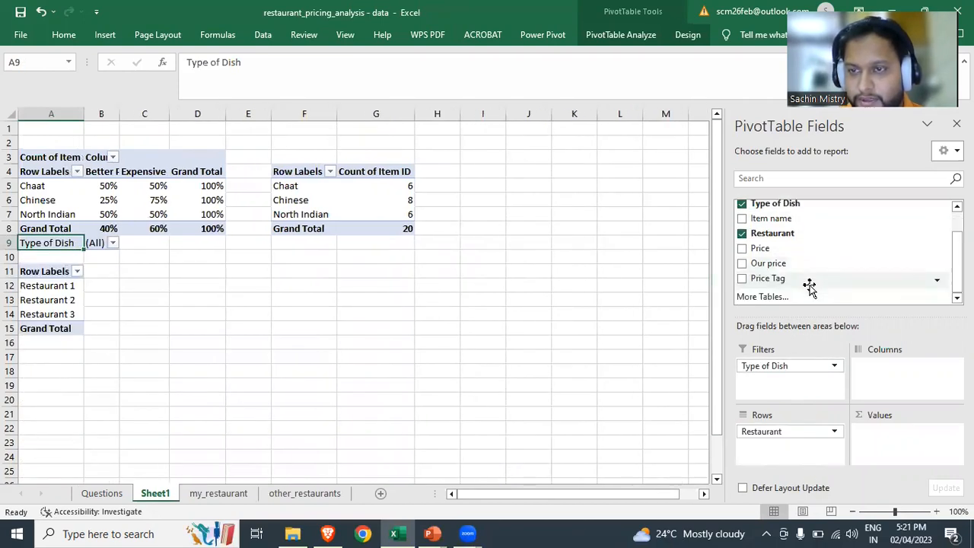
drag(783, 279, 888, 396)
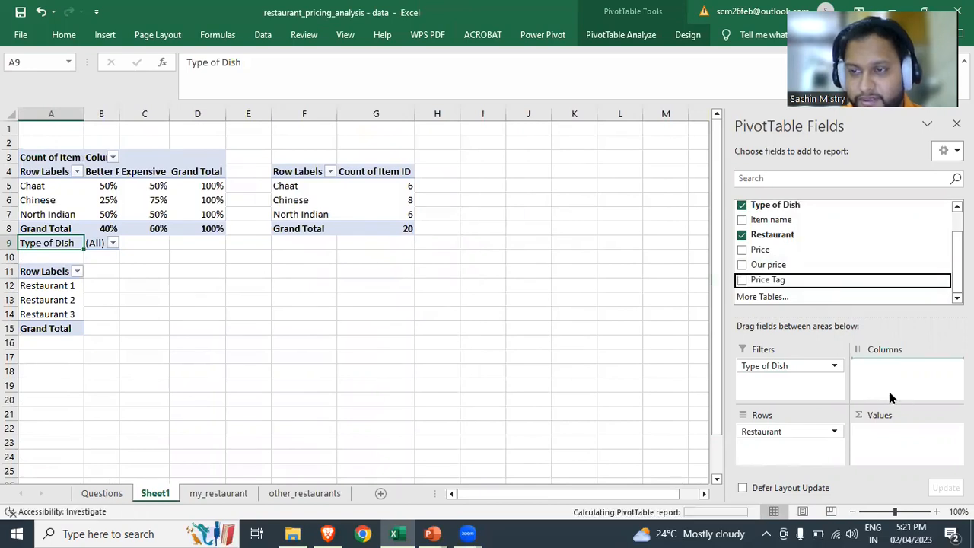
scroll(789, 233, up, 1)
drag(776, 222, 903, 465)
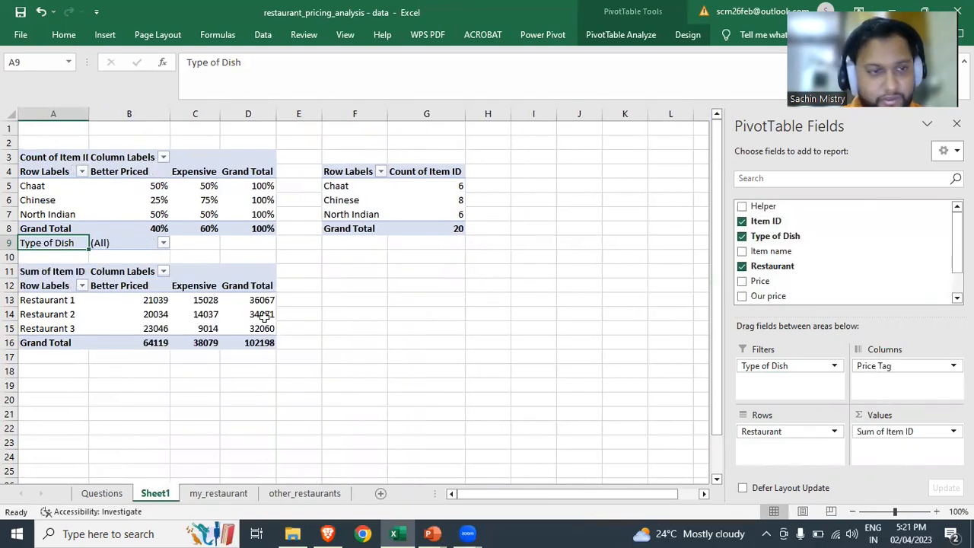
- Summarise the new PivotTable's Item ID values by Count instead of Sum
right_click(139, 304)
mouse_move(248, 200)
click(333, 225)
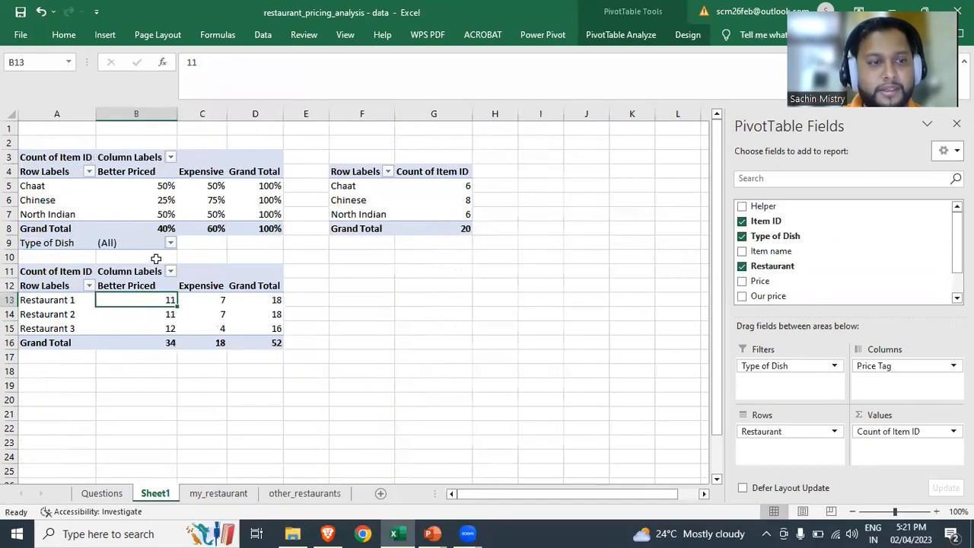
- Filter the restaurant PivotTable's Type of Dish to North Indian and review Restaurant 1's total, Better Priced and Expensive counts
click(171, 243)
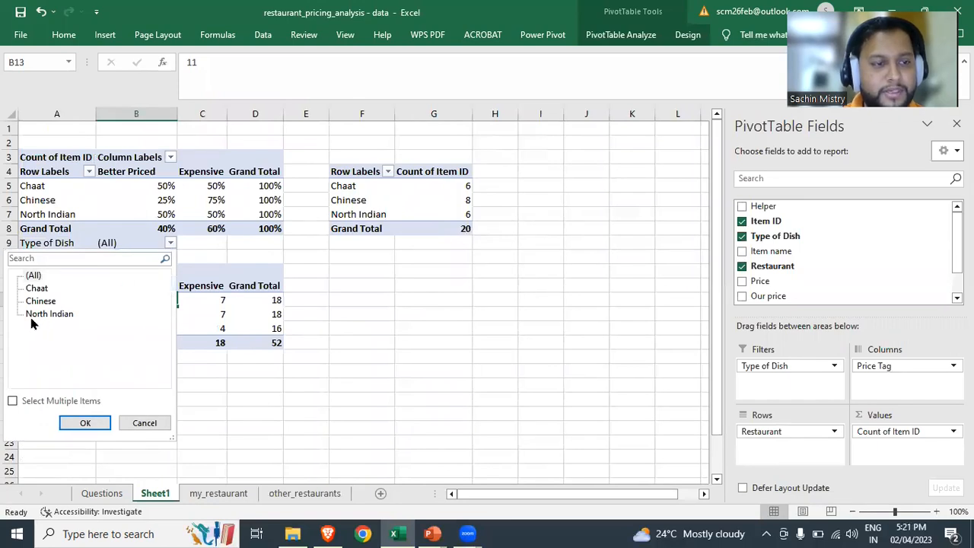
click(42, 314)
click(99, 422)
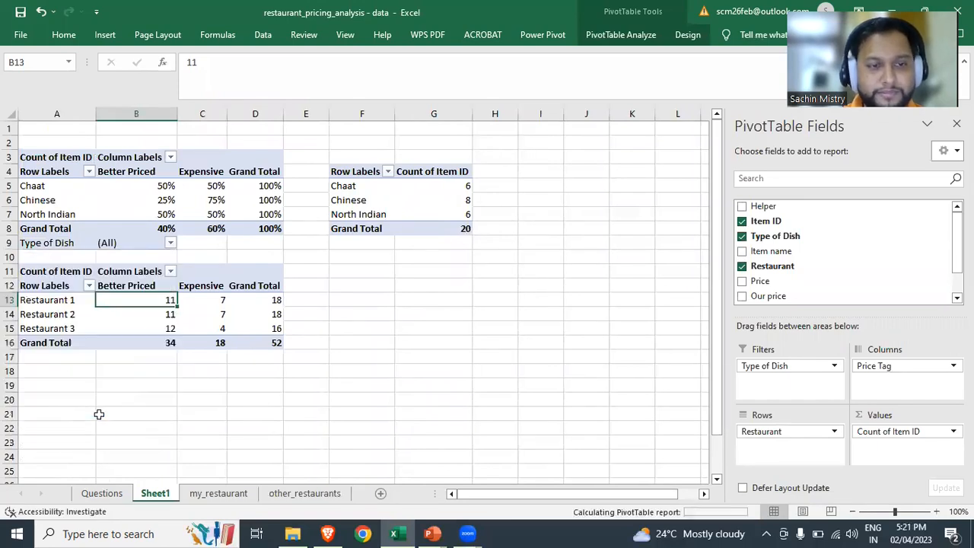
click(248, 397)
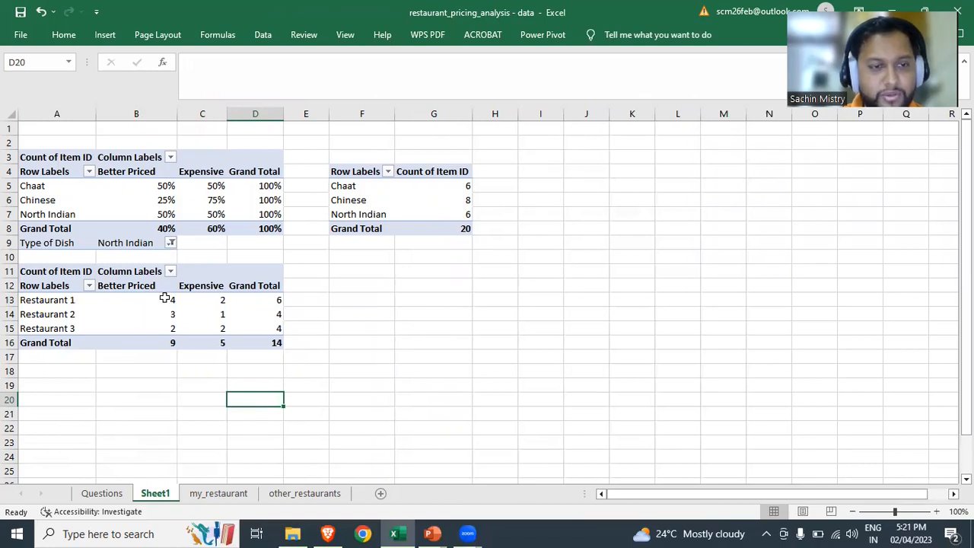
click(269, 300)
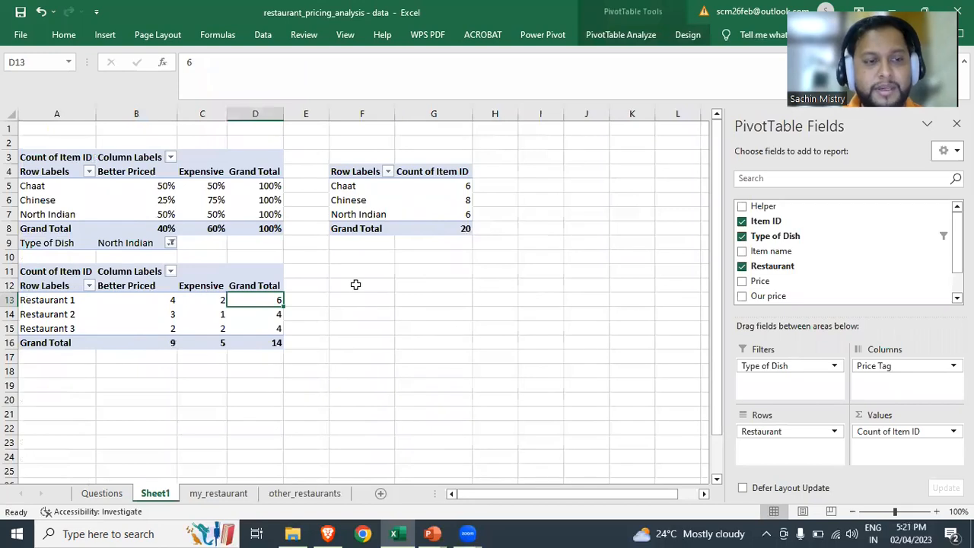
click(148, 300)
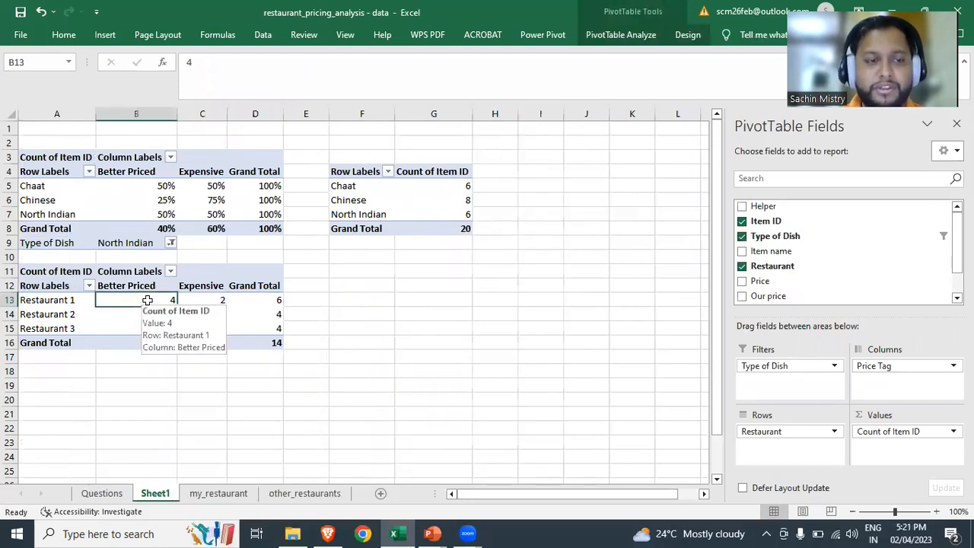
click(220, 299)
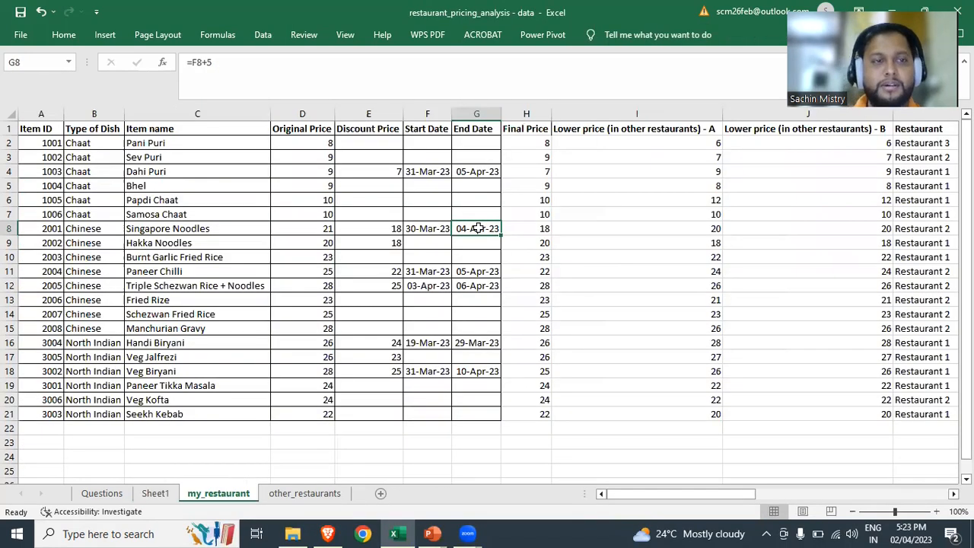